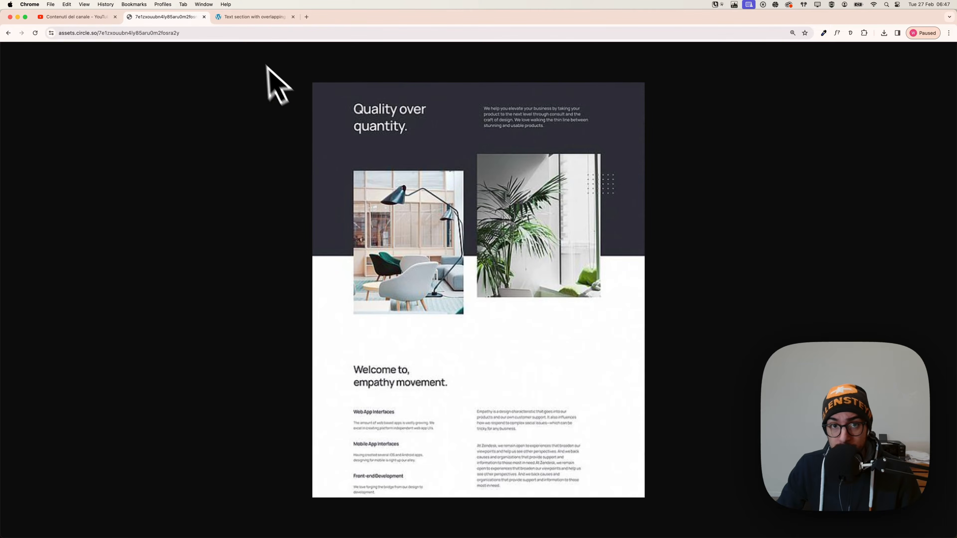
Switch to the page builder, add a section to the empty canvas and set its container's display to grid.
left_click(260, 17)
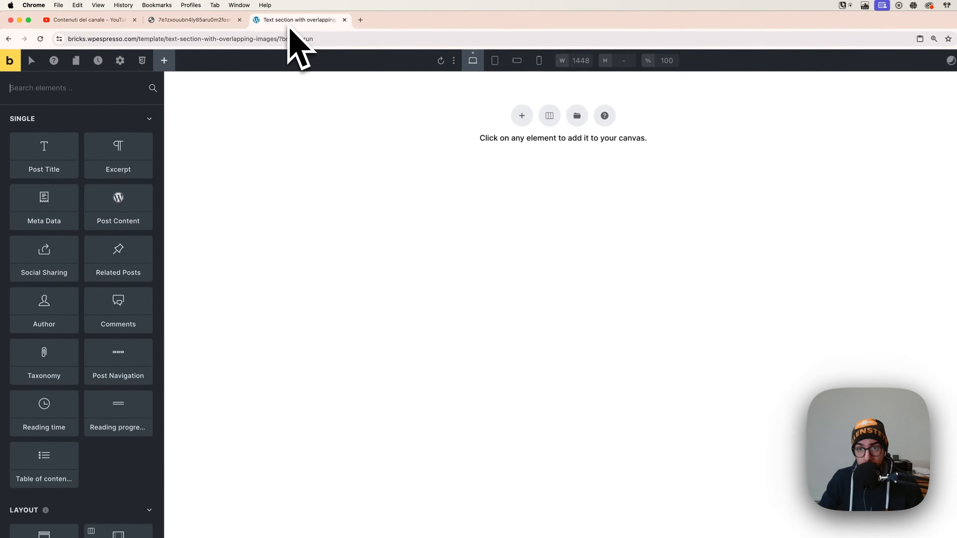
left_click(528, 119)
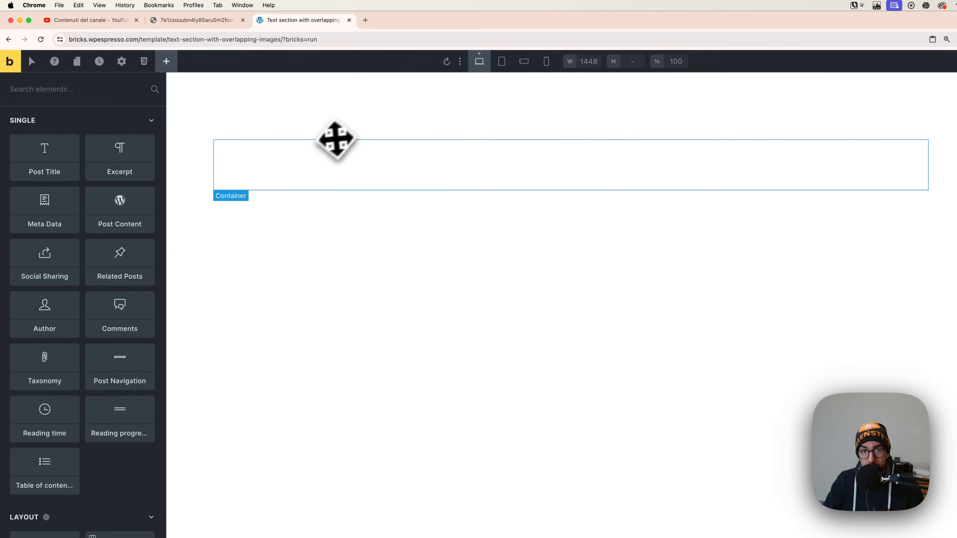
left_click(325, 159)
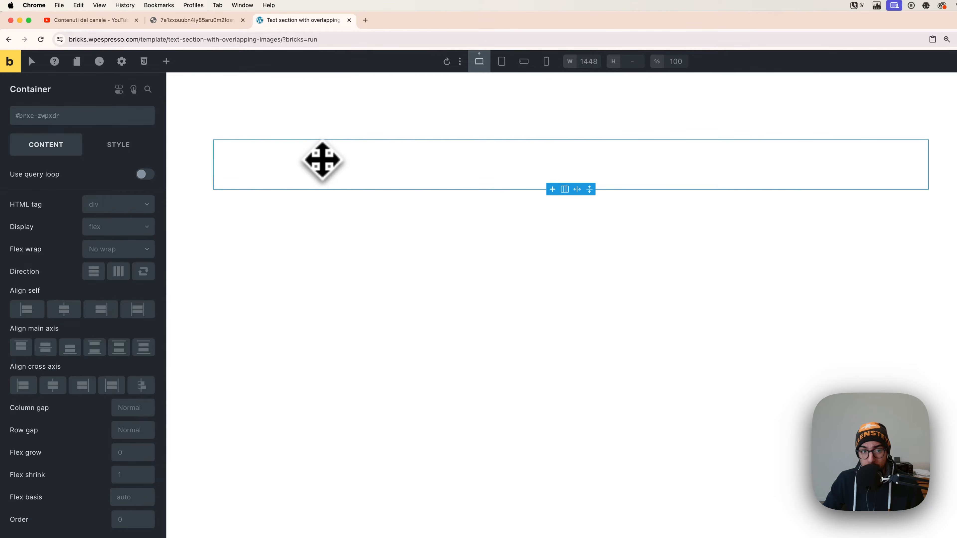
left_click(114, 227)
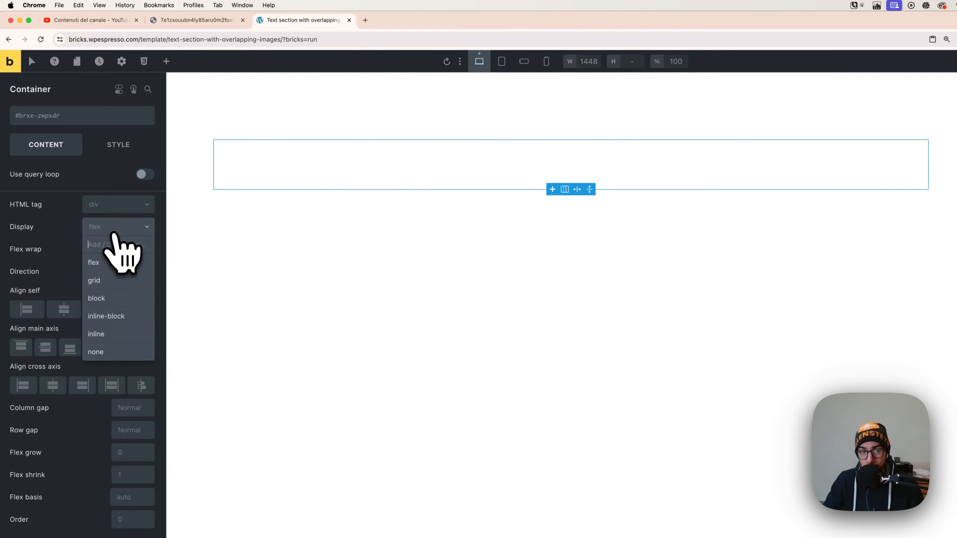
left_click(120, 281)
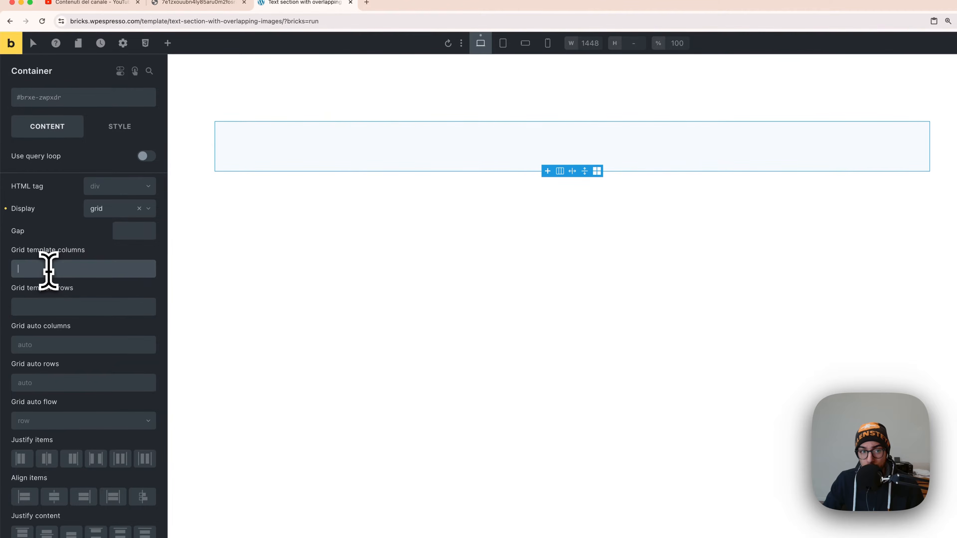
Set the container's grid template columns to var(--grid-2) and its gap to var(--space-xl).
right_click(49, 269)
left_click(82, 130)
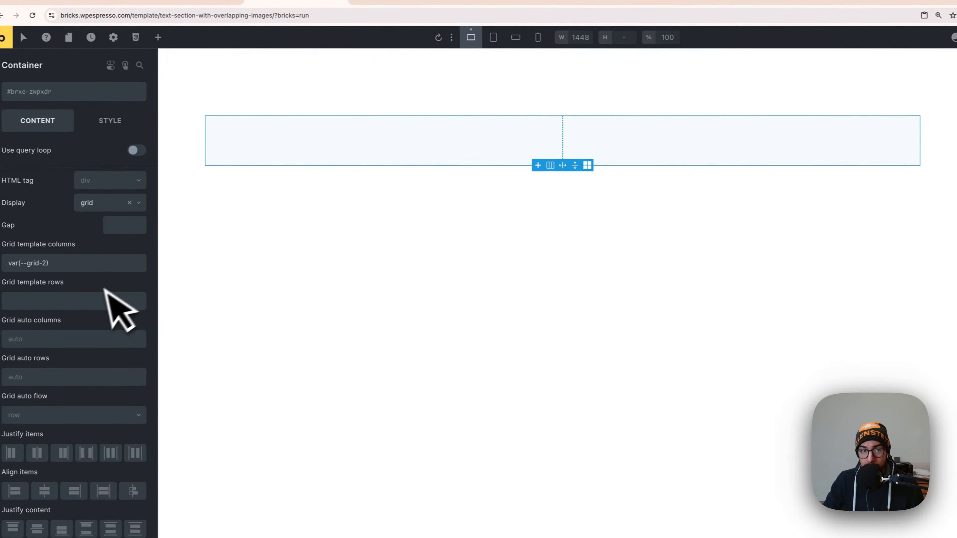
right_click(125, 225)
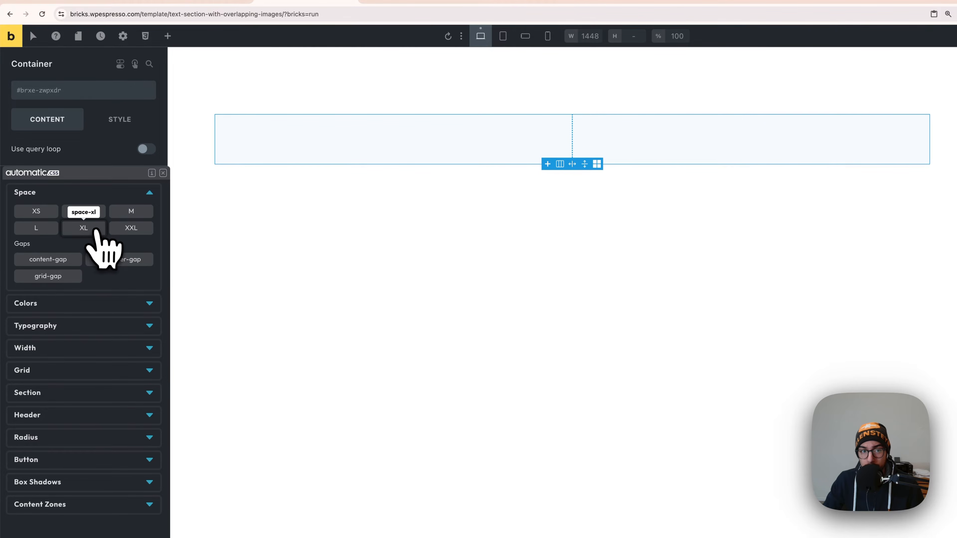
left_click(89, 229)
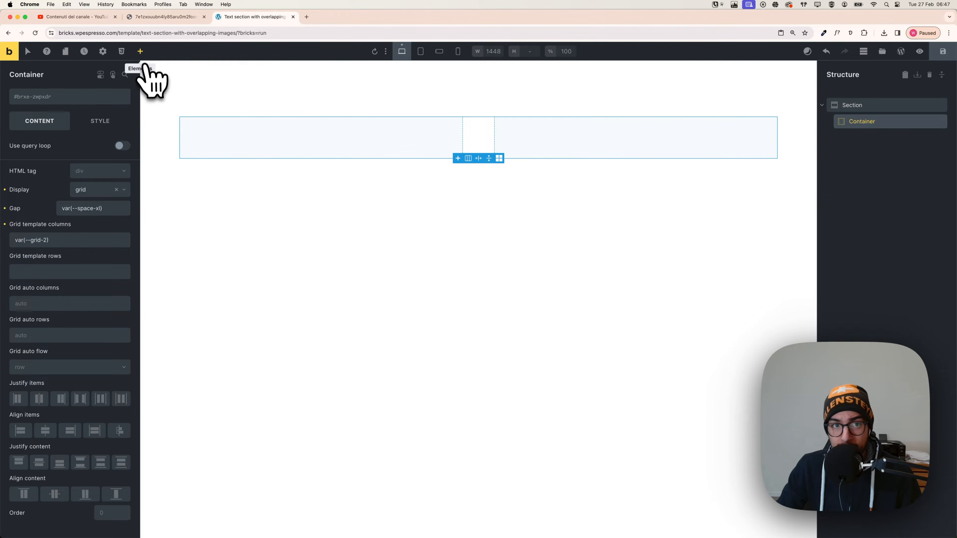
Add two Block elements inside the grid container.
left_click(142, 55)
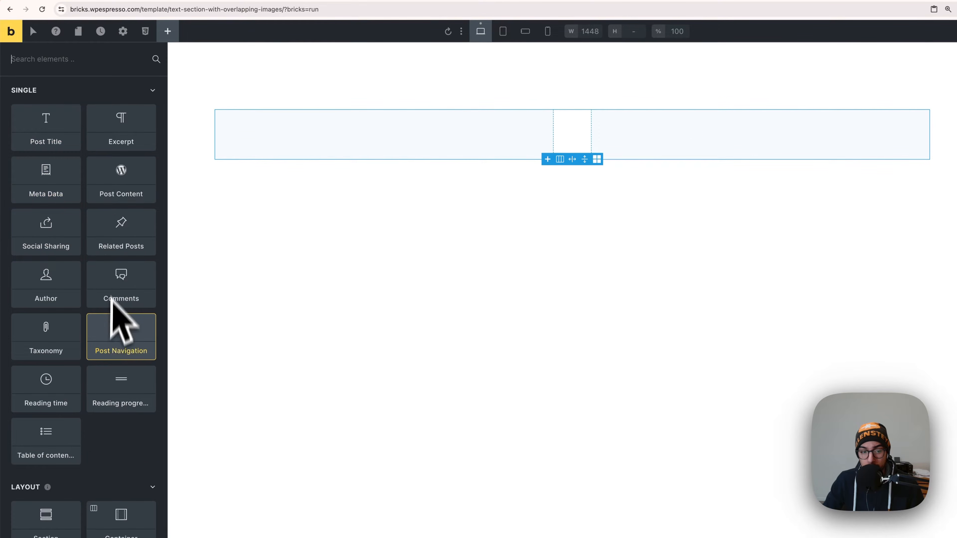
scroll(115, 332, "down", 4)
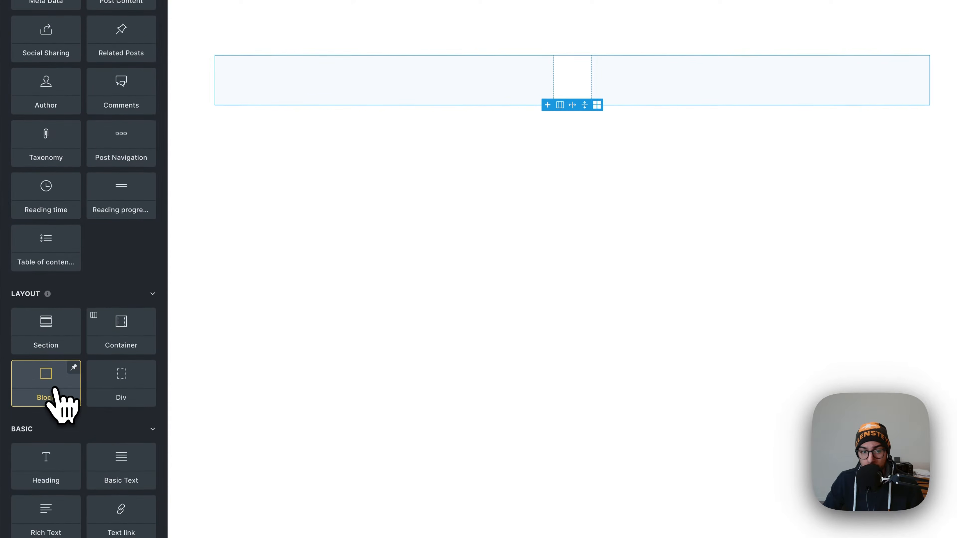
left_click_drag(56, 388, 246, 368)
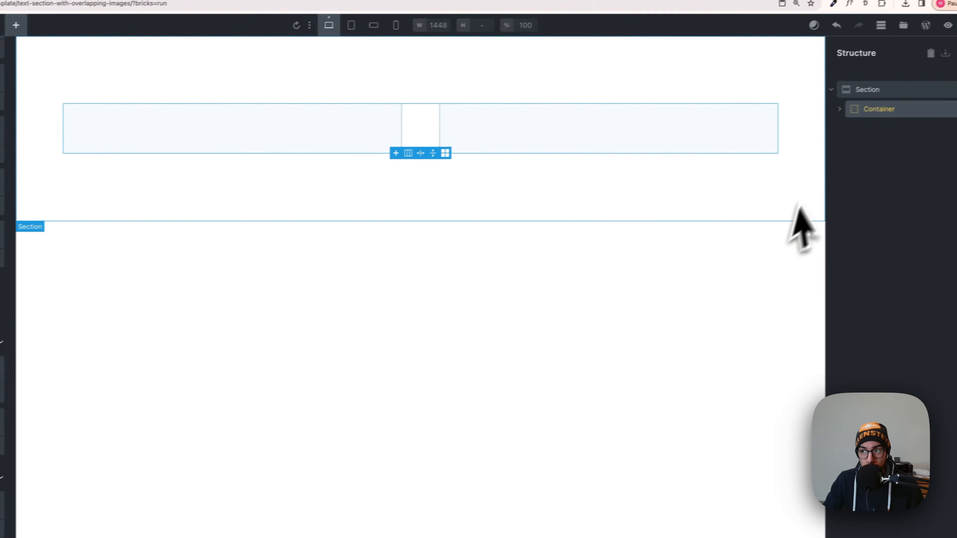
Rename the two blocks inside the container as "Block left" and "Block right".
left_click(820, 114)
left_click(862, 136)
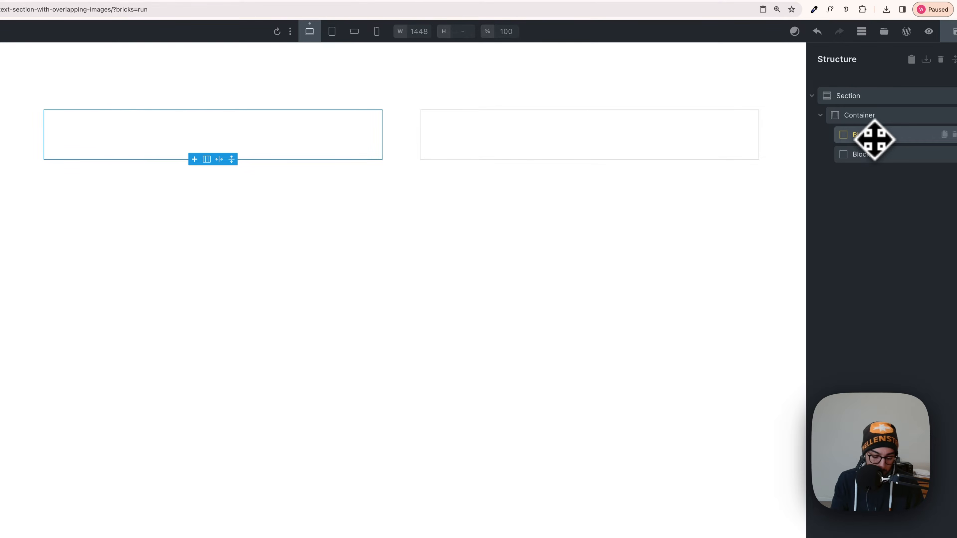
left_click(875, 155)
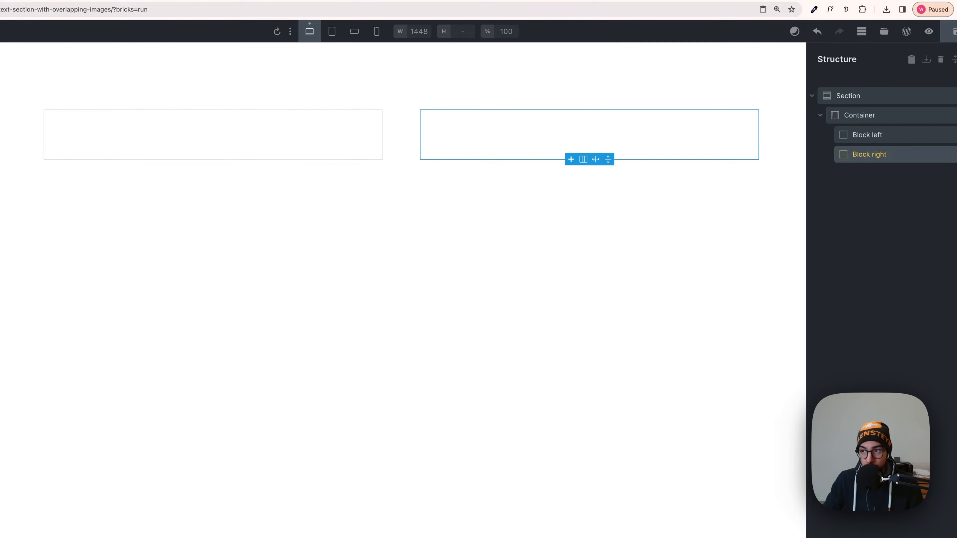
key("Escape")
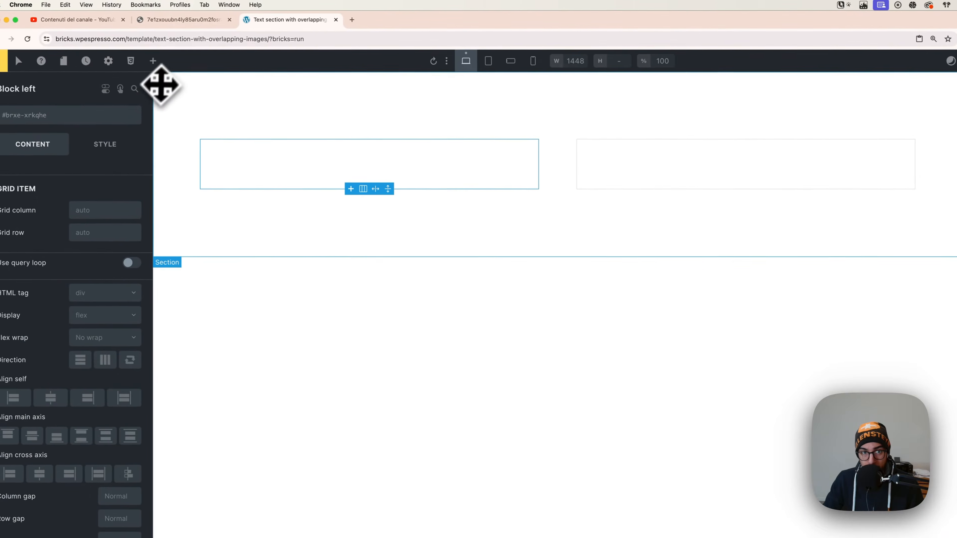
Add a Heading element inside Block left.
left_click(156, 63)
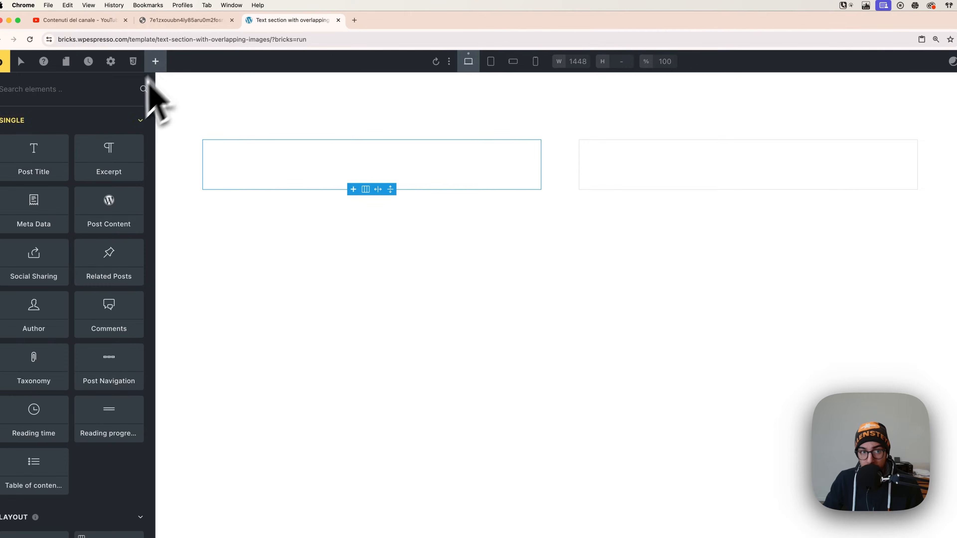
scroll(62, 437, "down", 5)
left_click(56, 515)
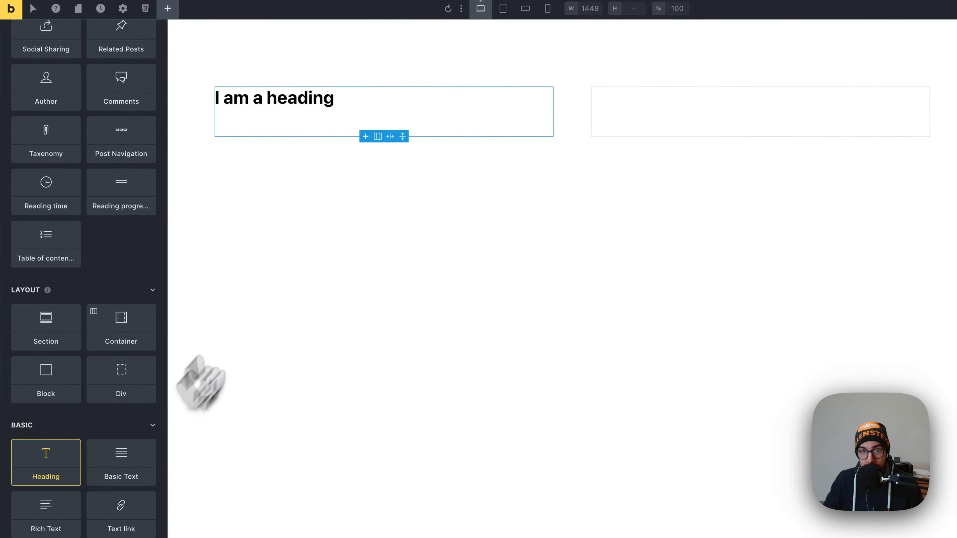
Replace the heading's text with "Quality over quantity." to match the reference design.
left_click(287, 105)
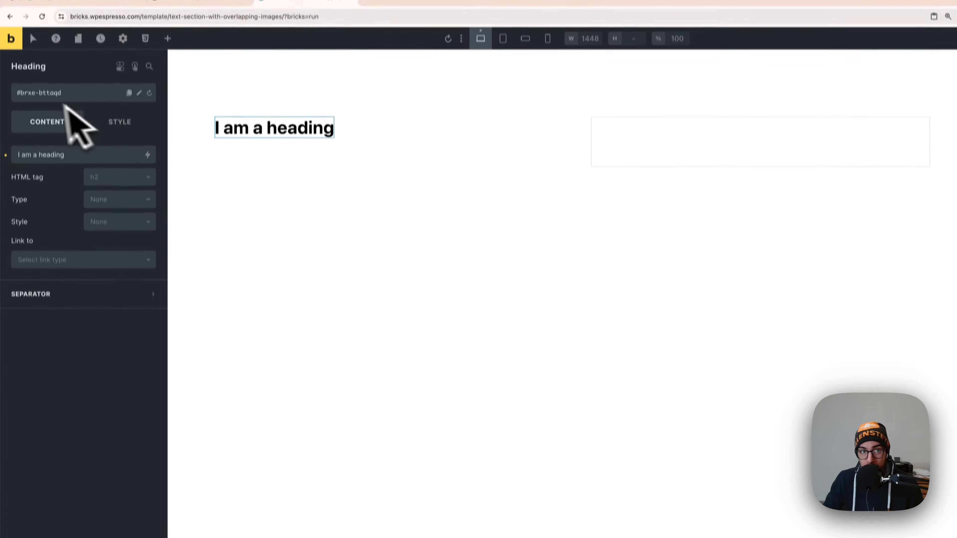
left_click_drag(111, 118, 20, 125)
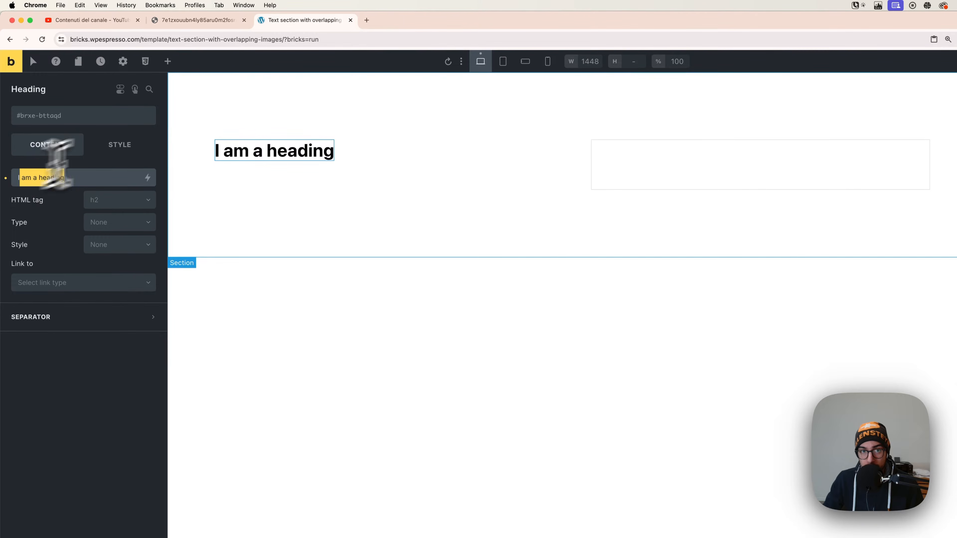
left_click(211, 21)
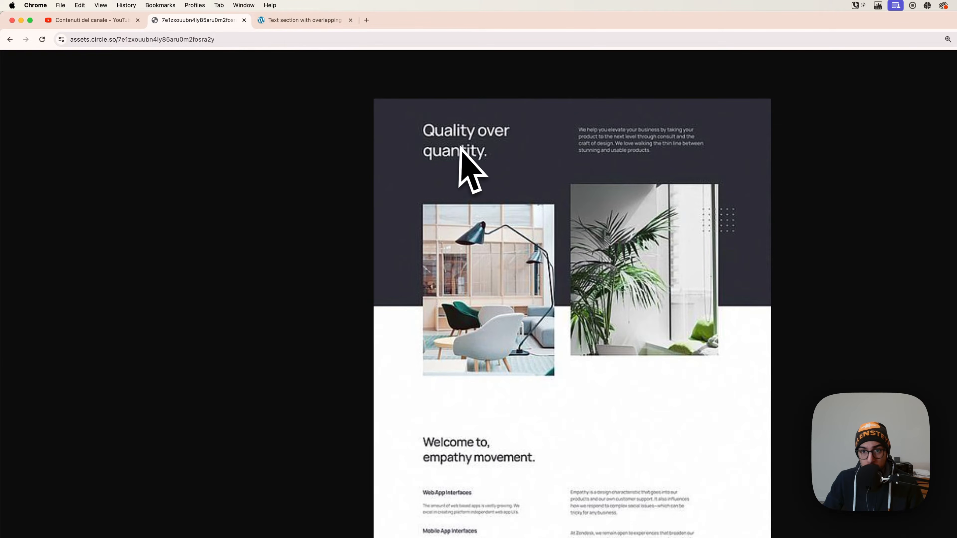
left_click(301, 20)
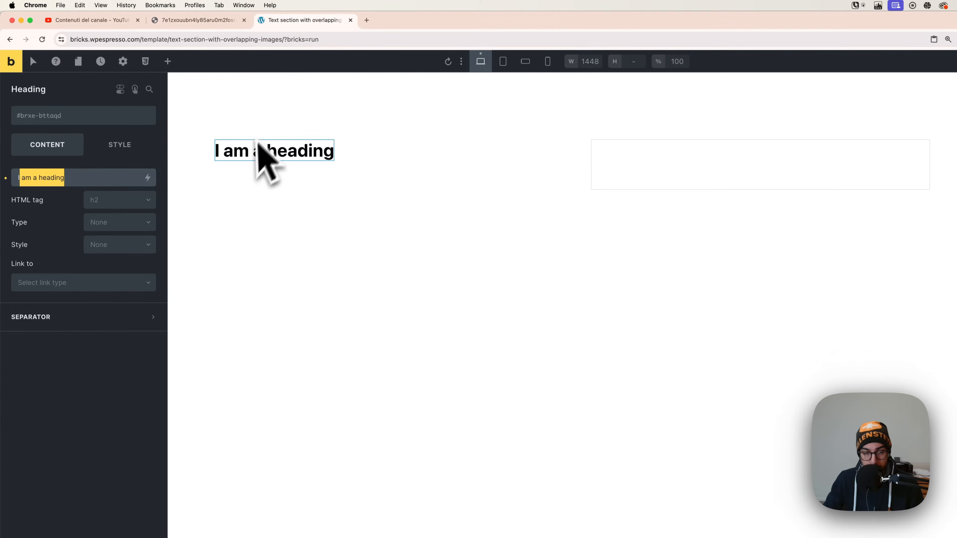
key("BackSpace")
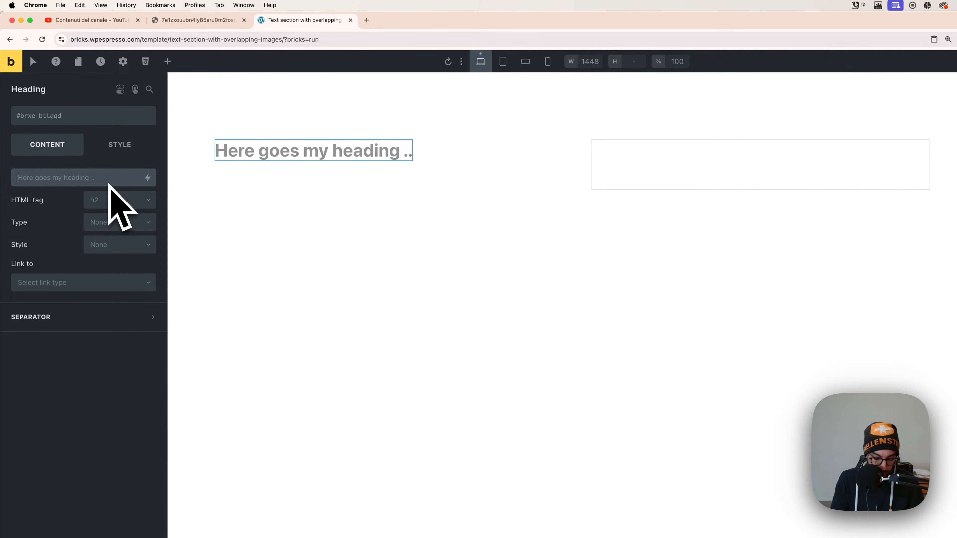
type("Quality ove")
type("r q")
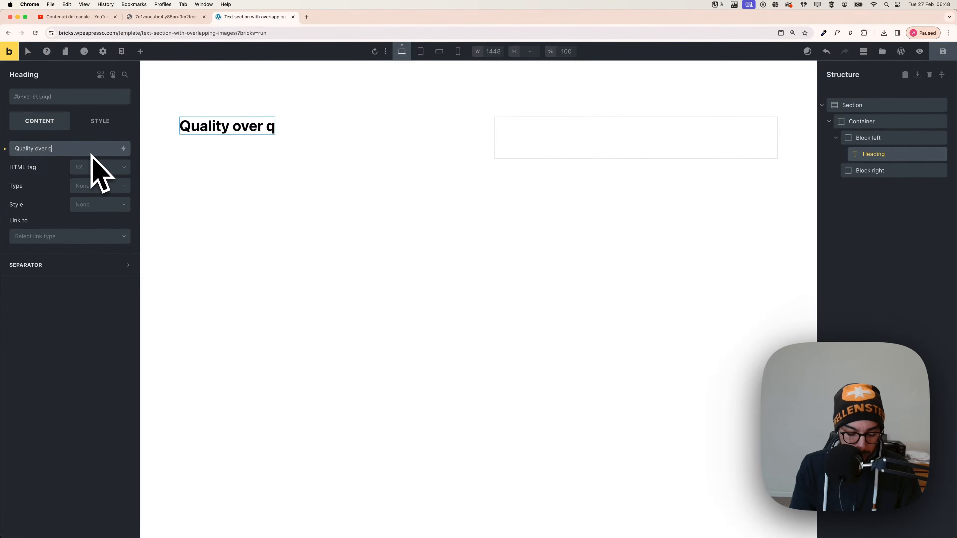
type("uantity.")
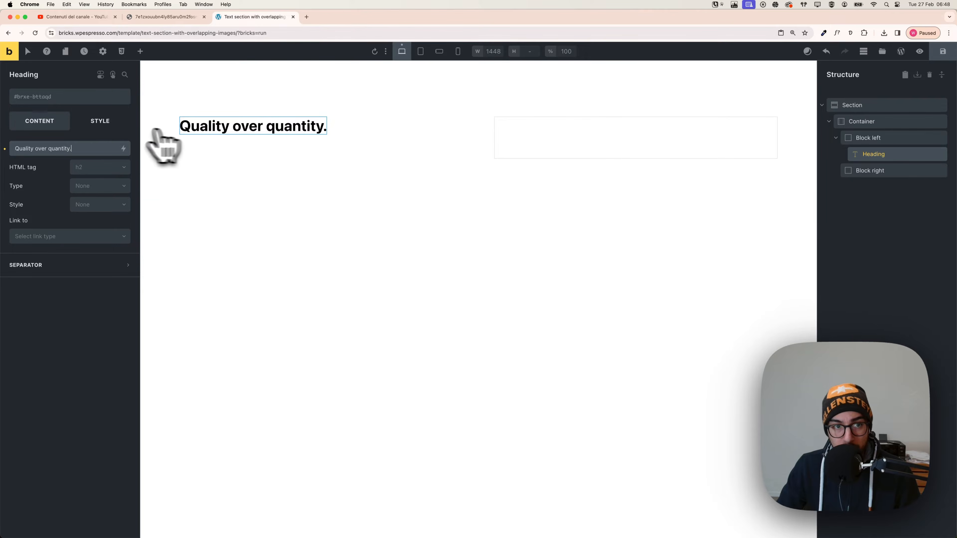
Set the heading's font size to the text-xxl variable.
left_click(100, 121)
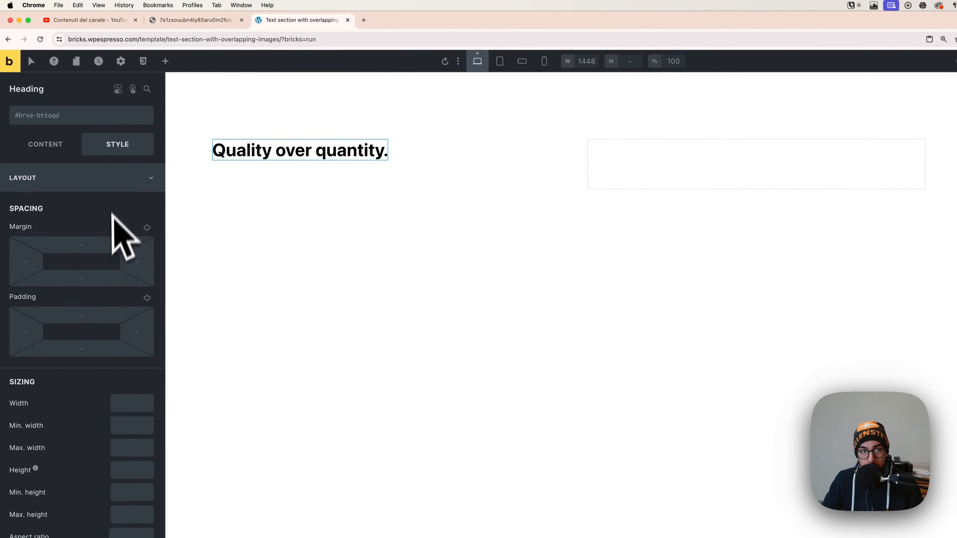
left_click(97, 183)
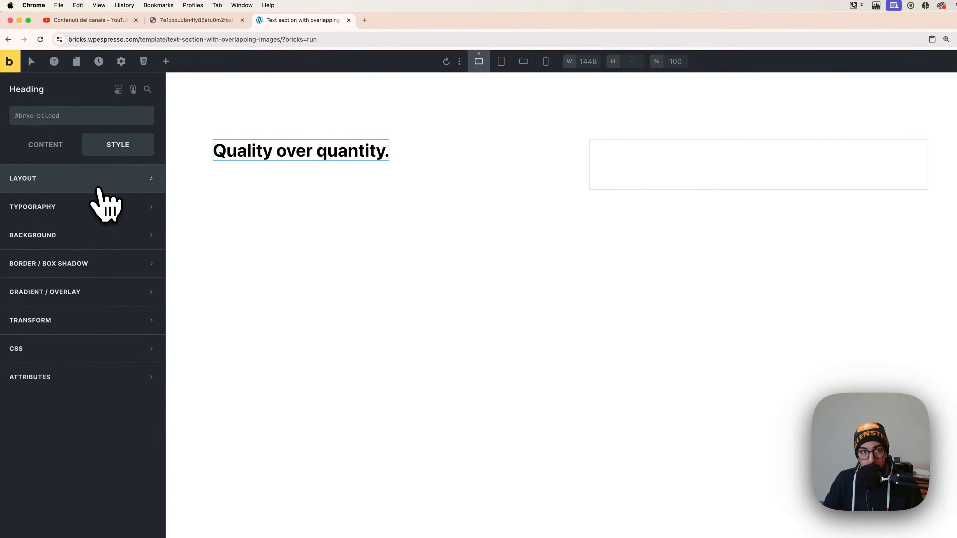
left_click(94, 208)
left_click(130, 256)
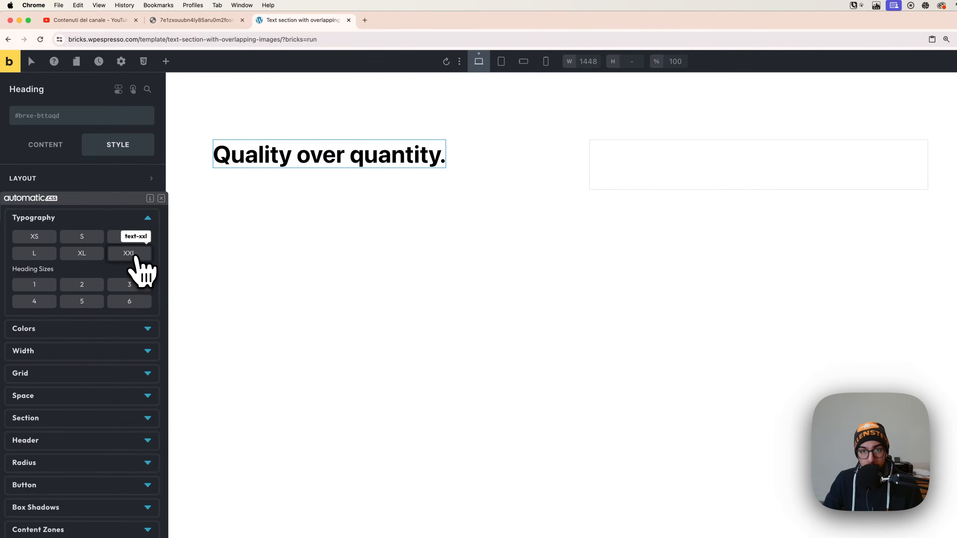
left_click(132, 255)
left_click(118, 207)
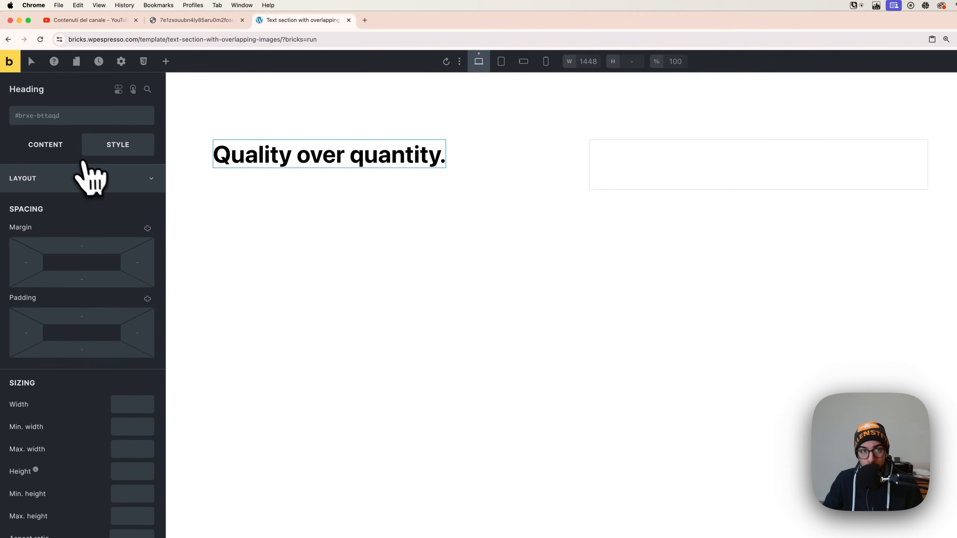
Insert a <br> line break before "quantity." in the heading's text.
left_click(78, 149)
left_click(62, 184)
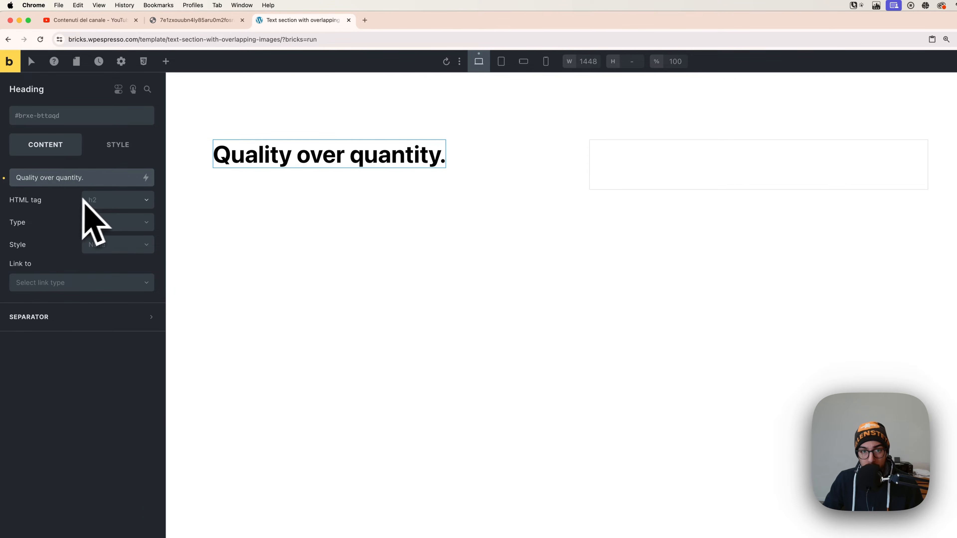
type("<br")
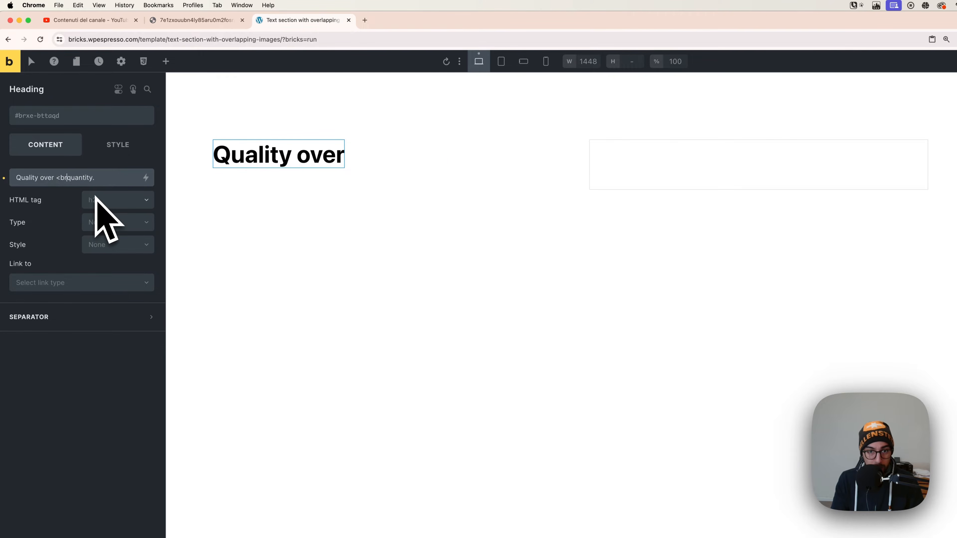
type(">")
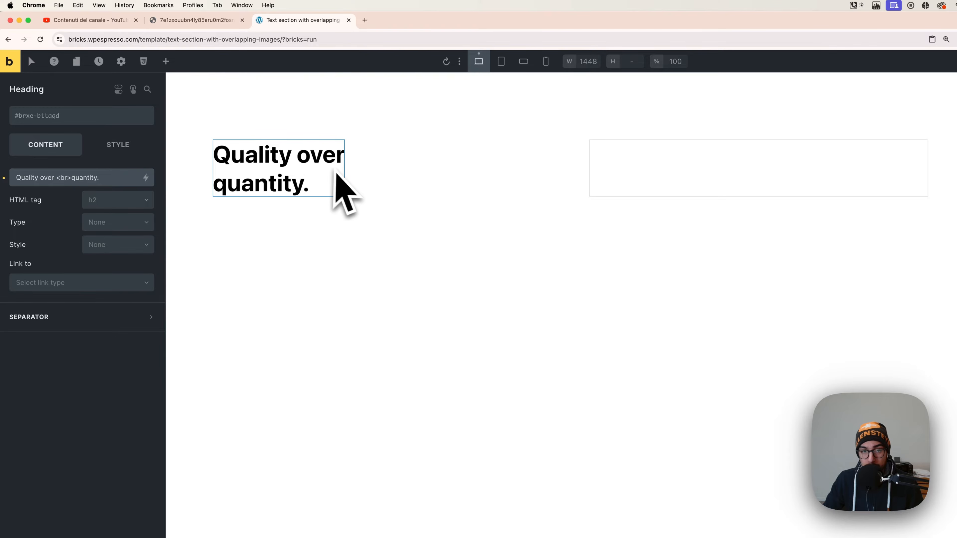
left_click(113, 149)
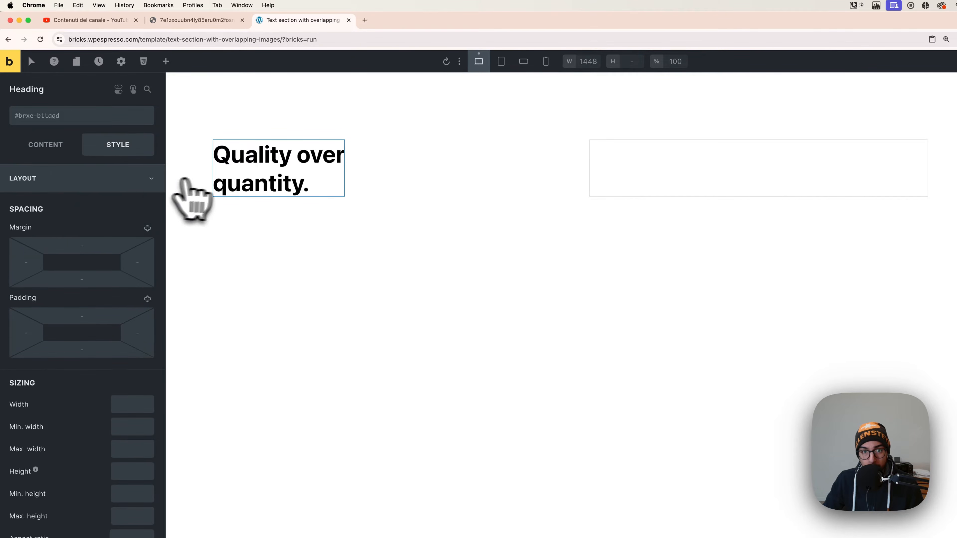
Check the reference design and add a Rich Text element inside Block right.
left_click(226, 20)
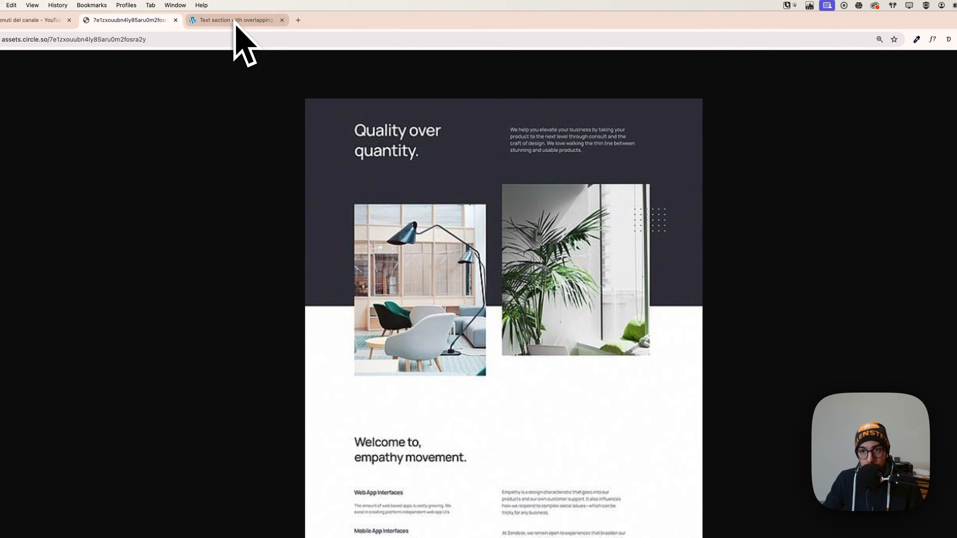
left_click(234, 20)
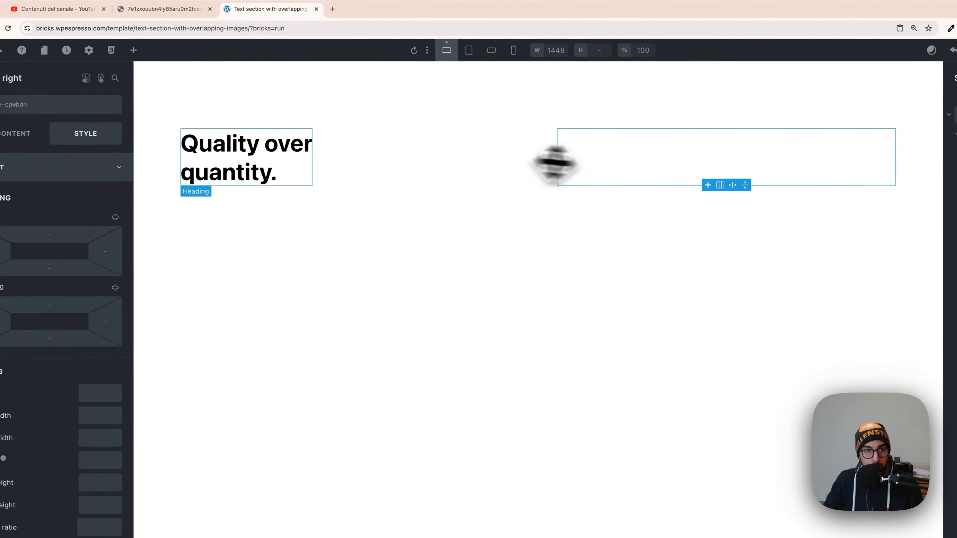
left_click(167, 61)
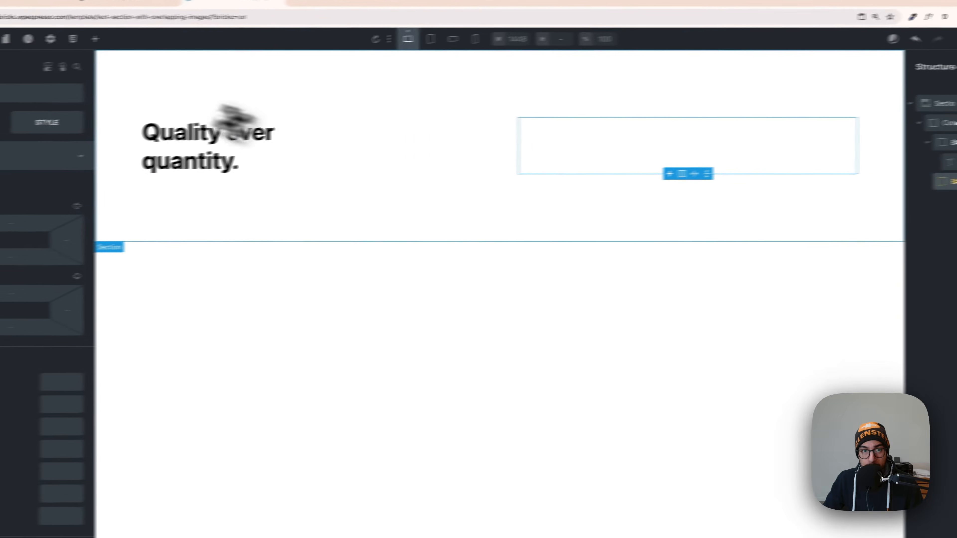
left_click(95, 38)
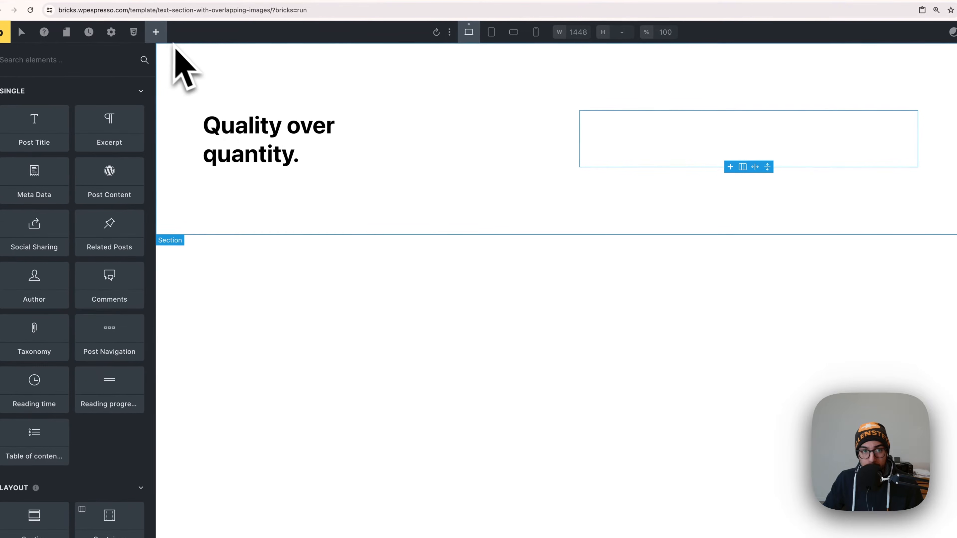
scroll(87, 358, "down", 10)
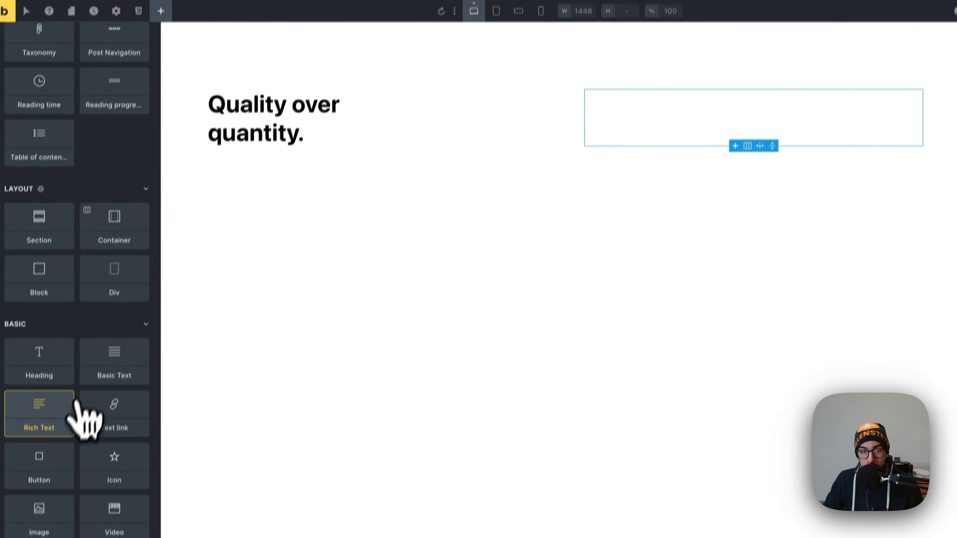
left_click(62, 444)
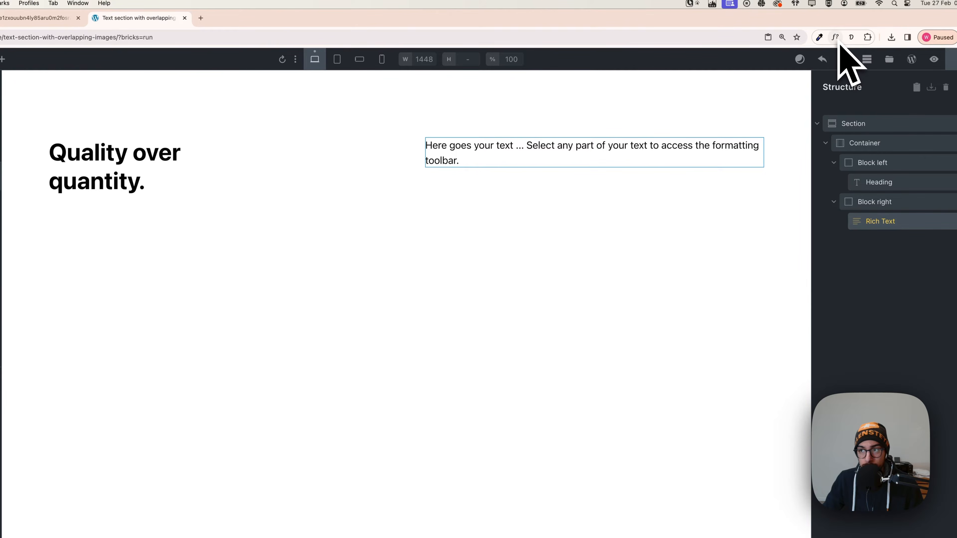
Generate one paragraph of dummy text with 30 words in the lorem ipsum extension and copy it.
left_click(851, 37)
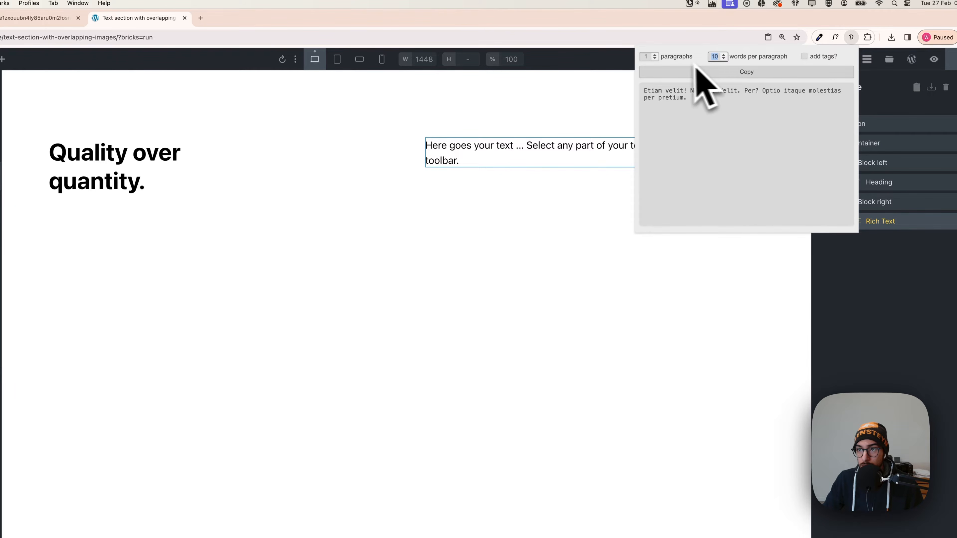
type("2")
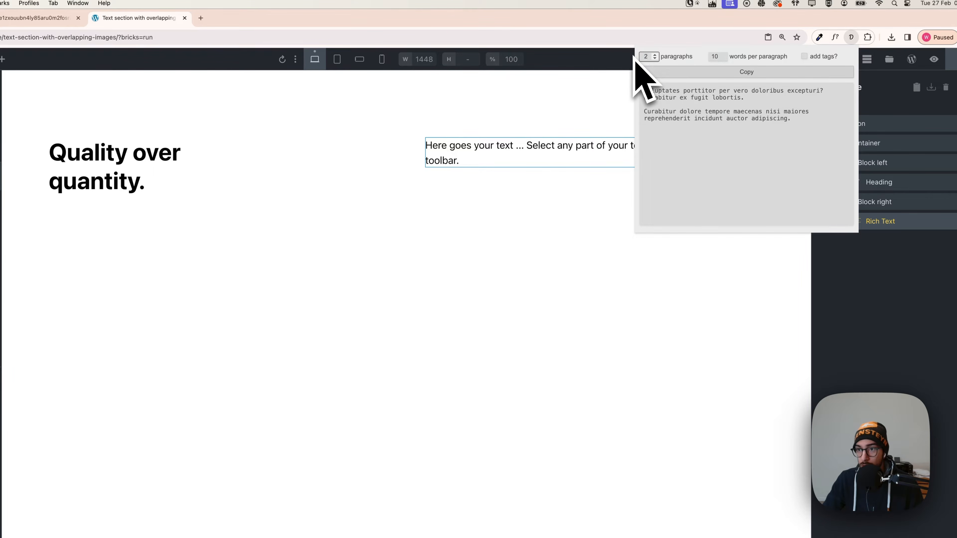
left_click(741, 72)
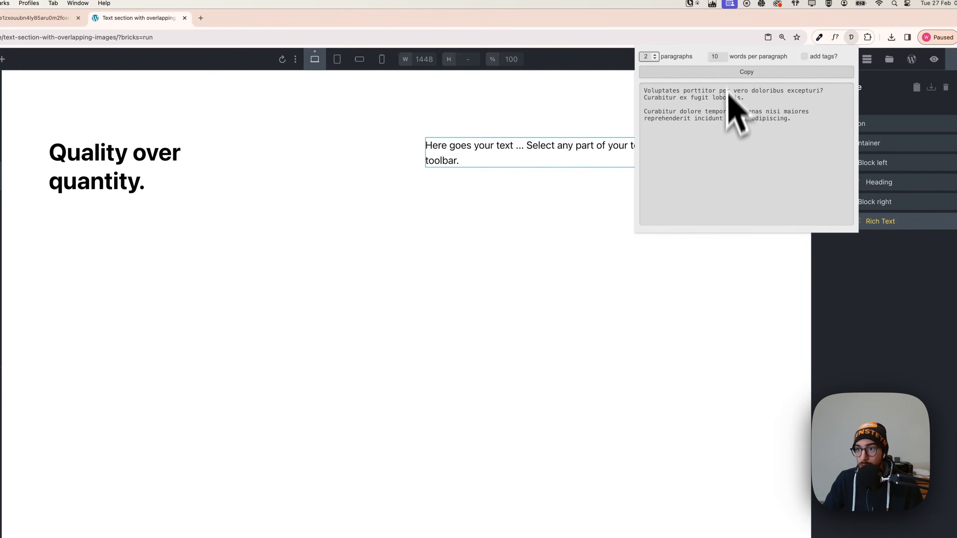
left_click(654, 58)
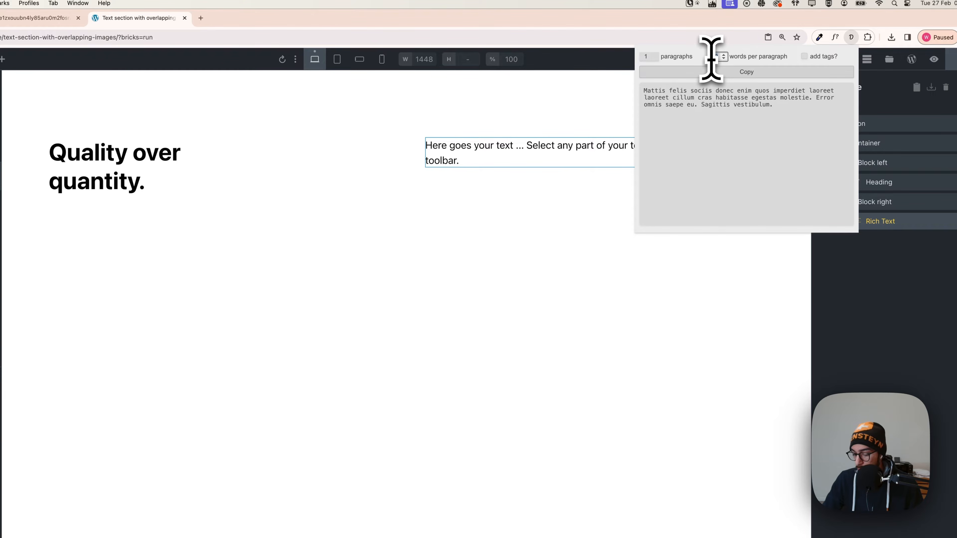
type("30")
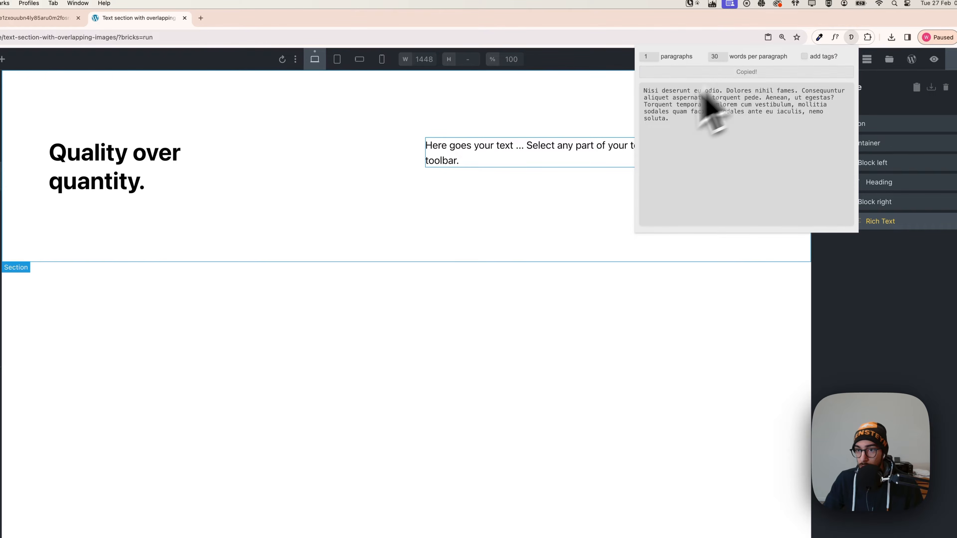
Replace the Rich Text element's placeholder with the copied dummy paragraph.
left_click(541, 145)
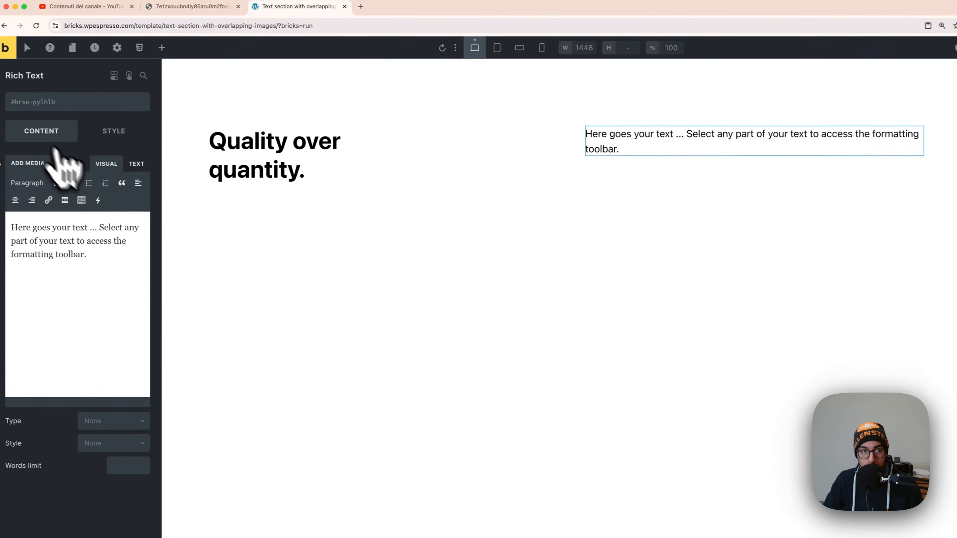
left_click_drag(108, 248, 1, 187)
key("cmd+v")
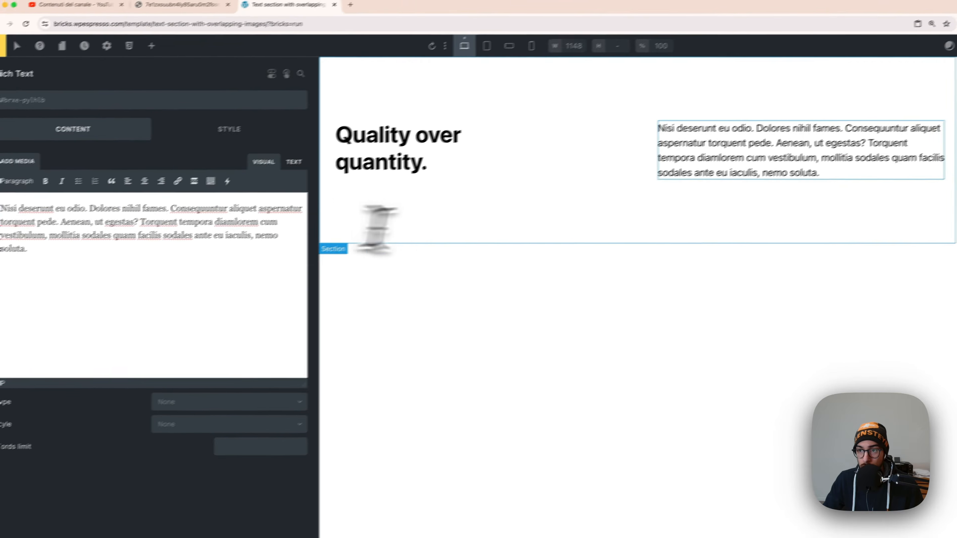
left_click(708, 264)
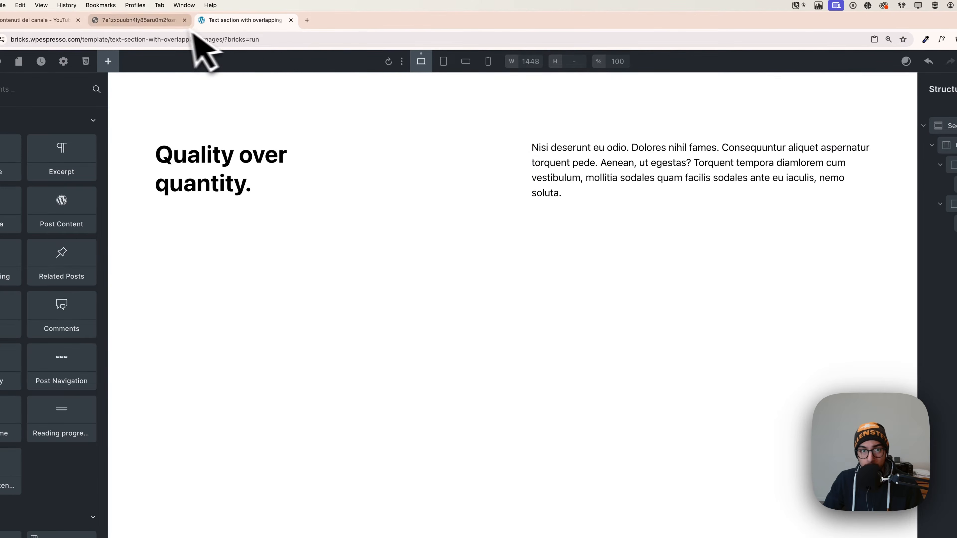
Check the reference design and add a second Container inside the Section, below the text container.
left_click(175, 22)
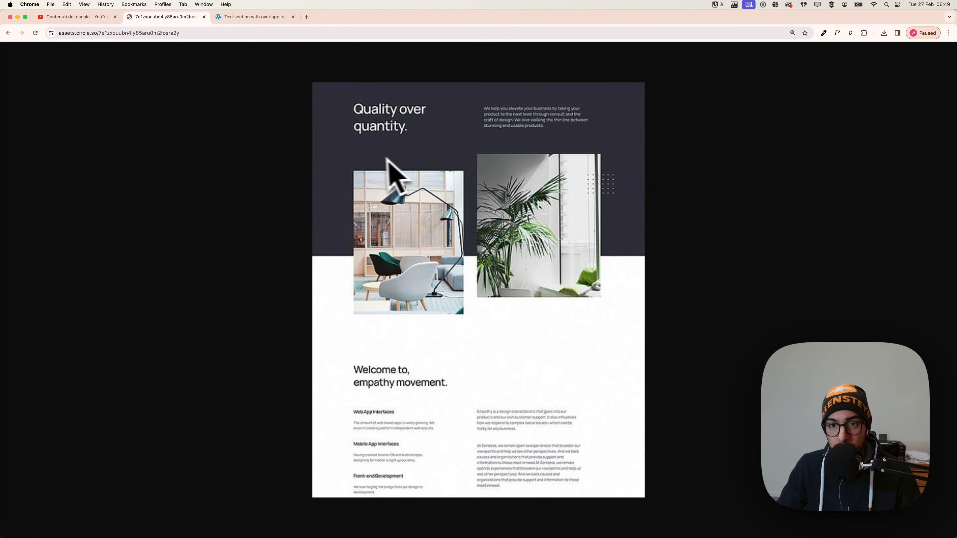
left_click(242, 17)
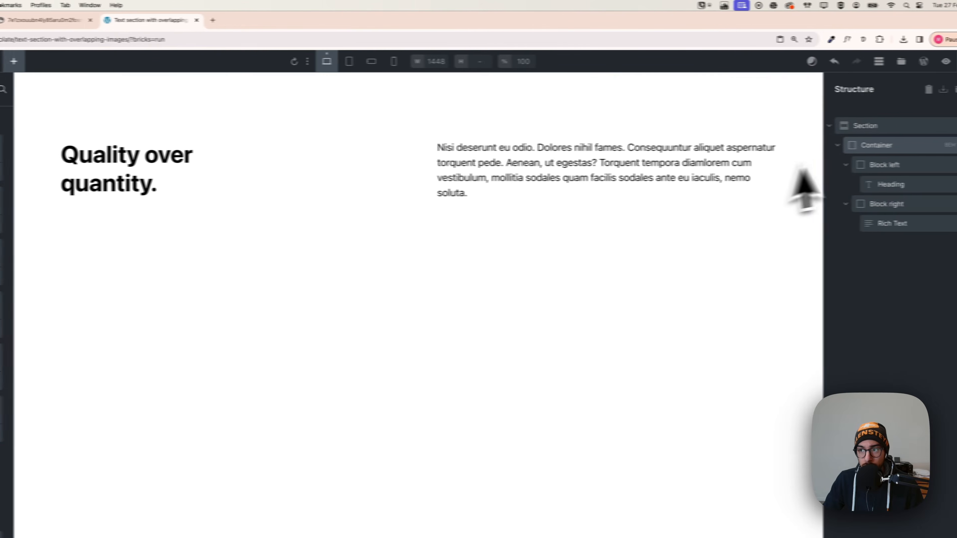
left_click(855, 147)
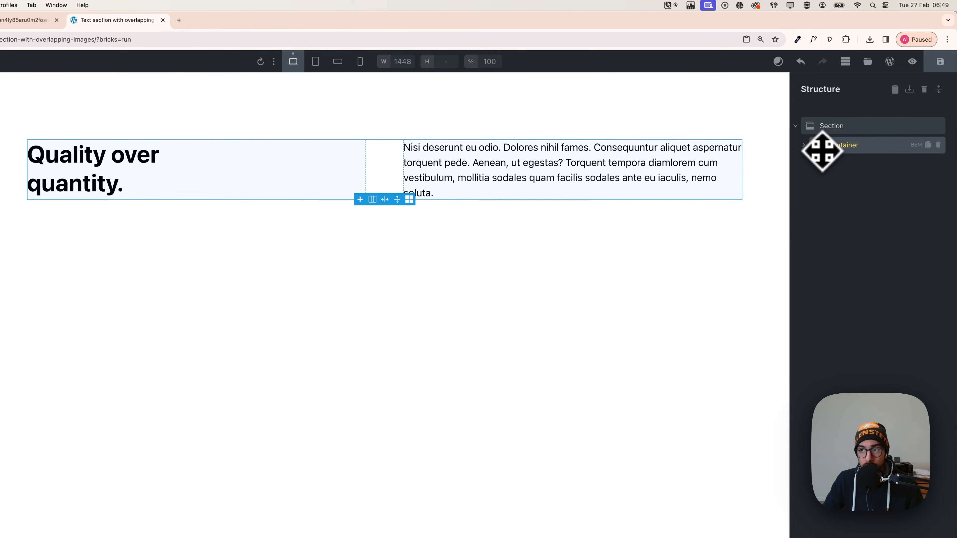
left_click(832, 128)
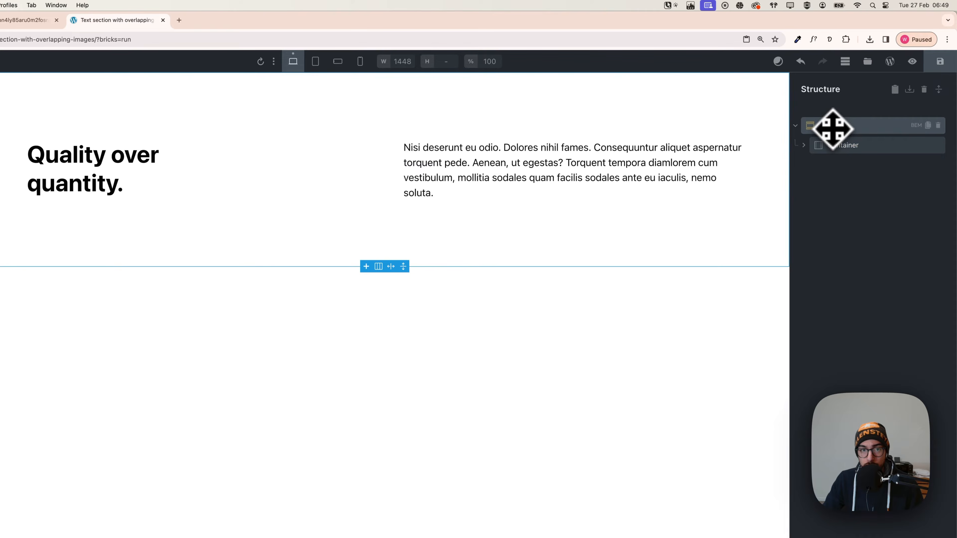
left_click(165, 35)
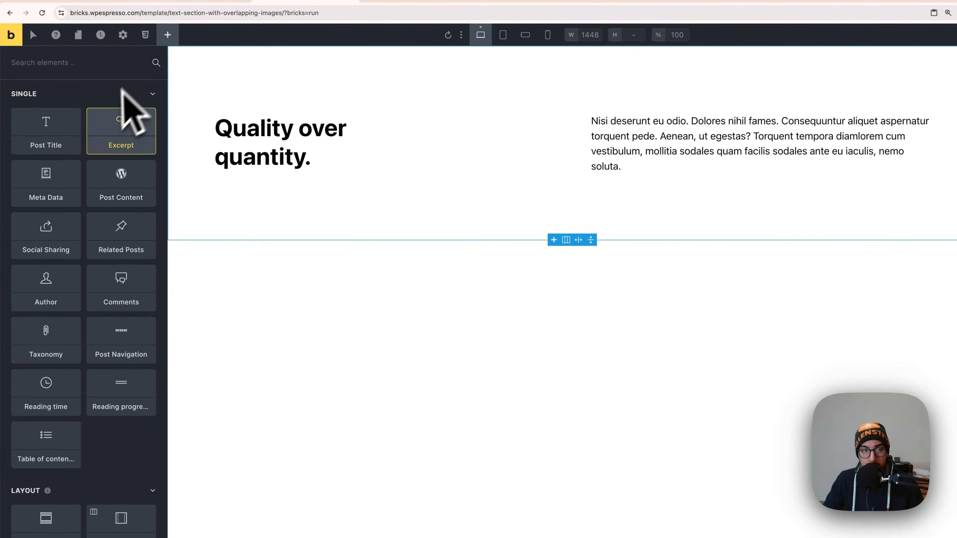
scroll(98, 341, "down", 4)
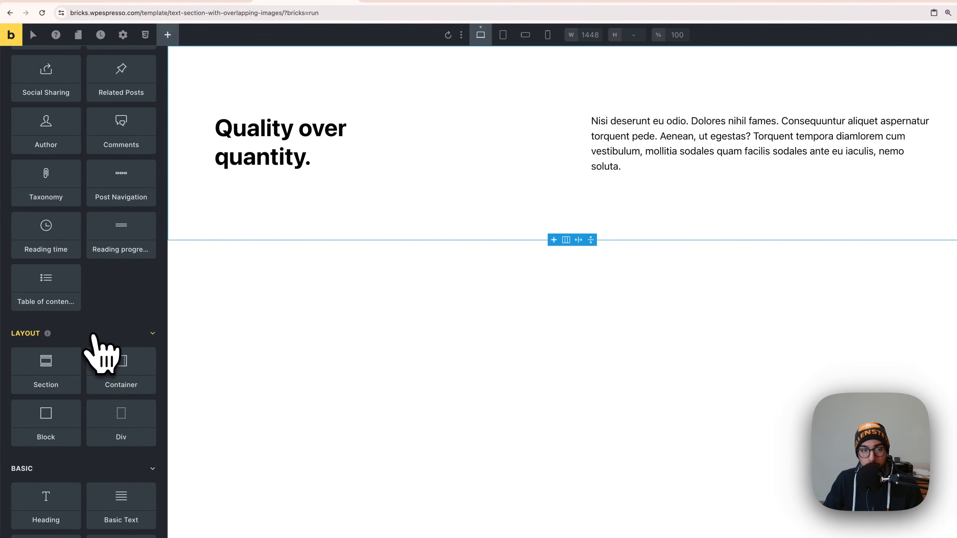
left_click(126, 385)
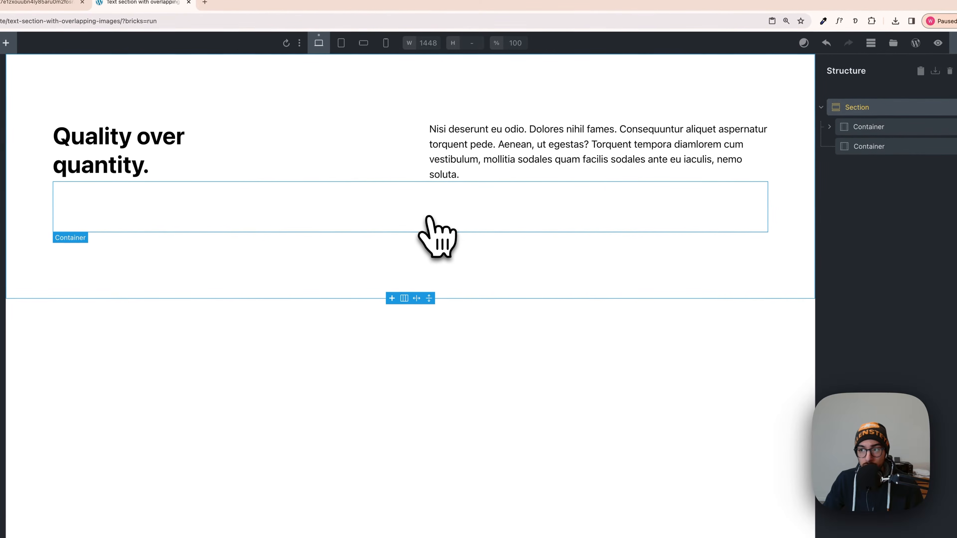
Rename the new container "Container images" and set it to a grid display with template columns var(--grid-2).
left_click(879, 151)
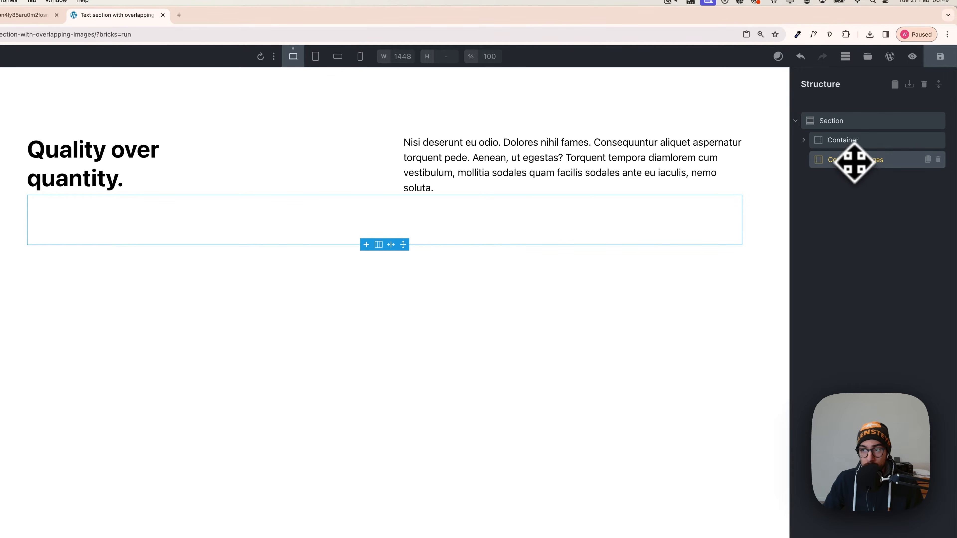
left_click(113, 199)
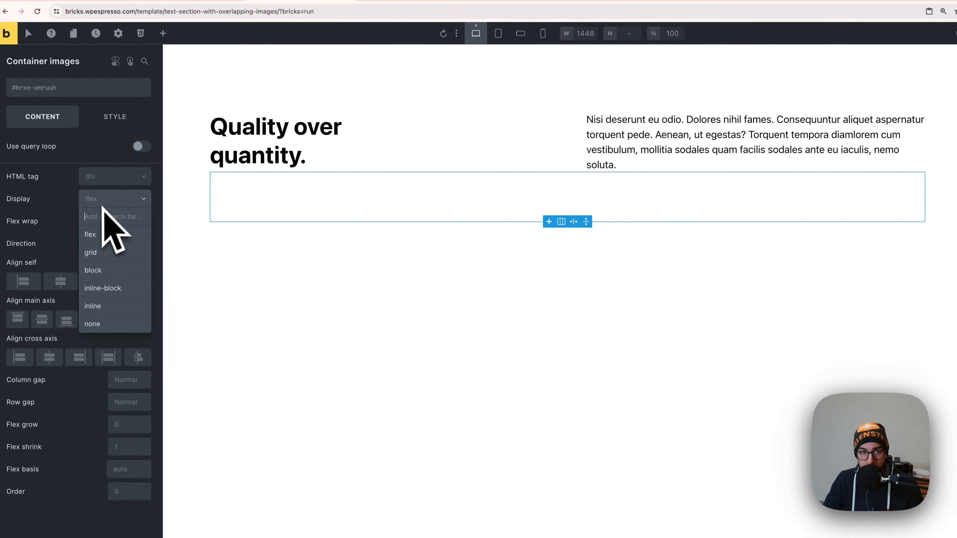
left_click(113, 253)
left_click(62, 262)
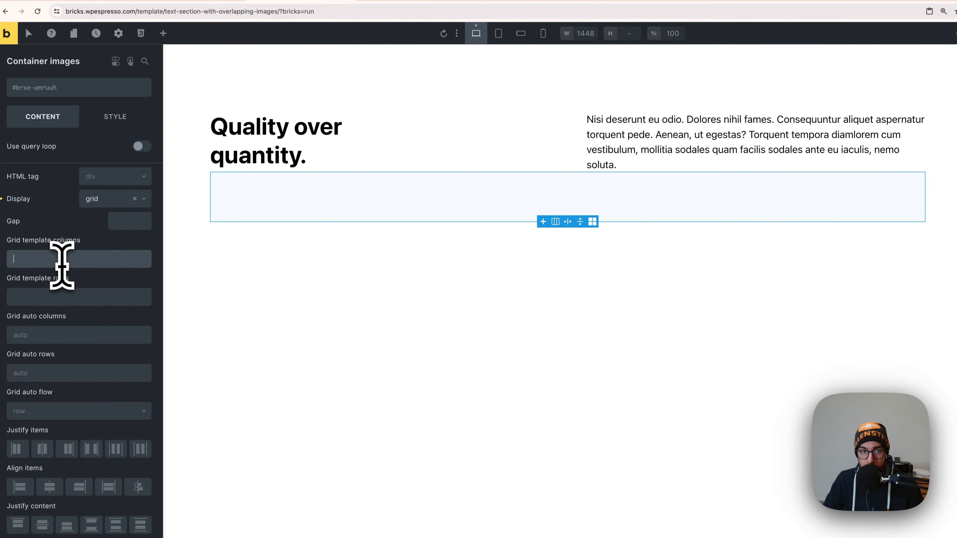
right_click(62, 264)
left_click(86, 116)
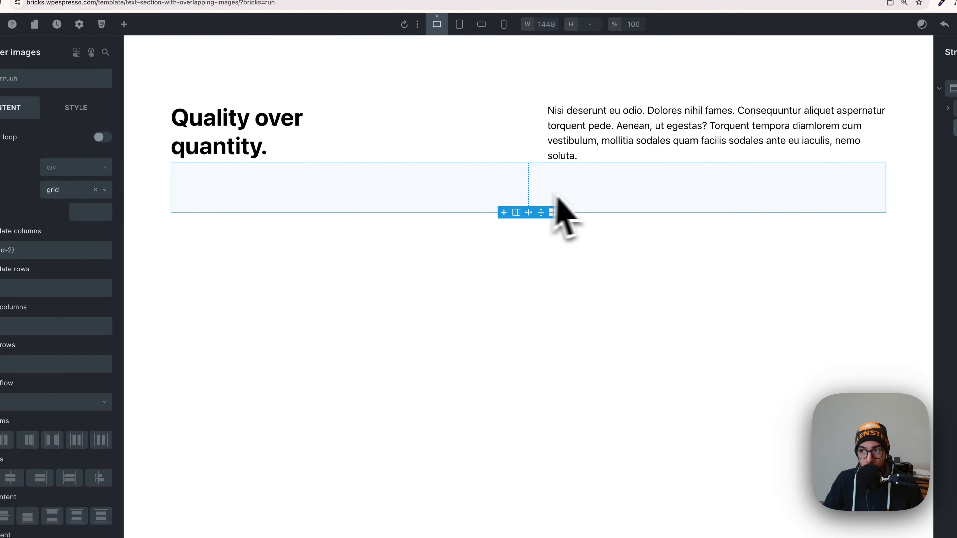
Add two Block elements inside Container images and name them "Block left image" and "Block right image".
left_click(124, 24)
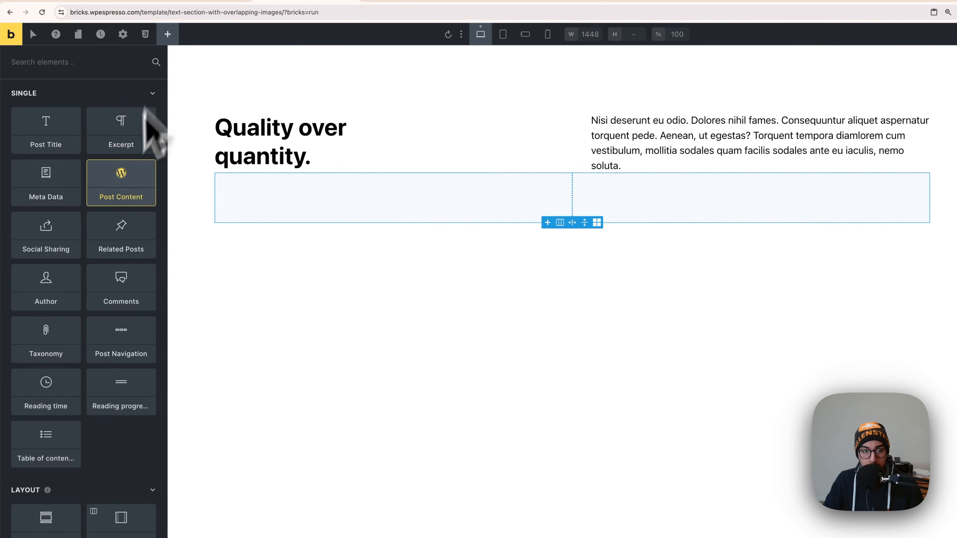
scroll(128, 381, "down", 2)
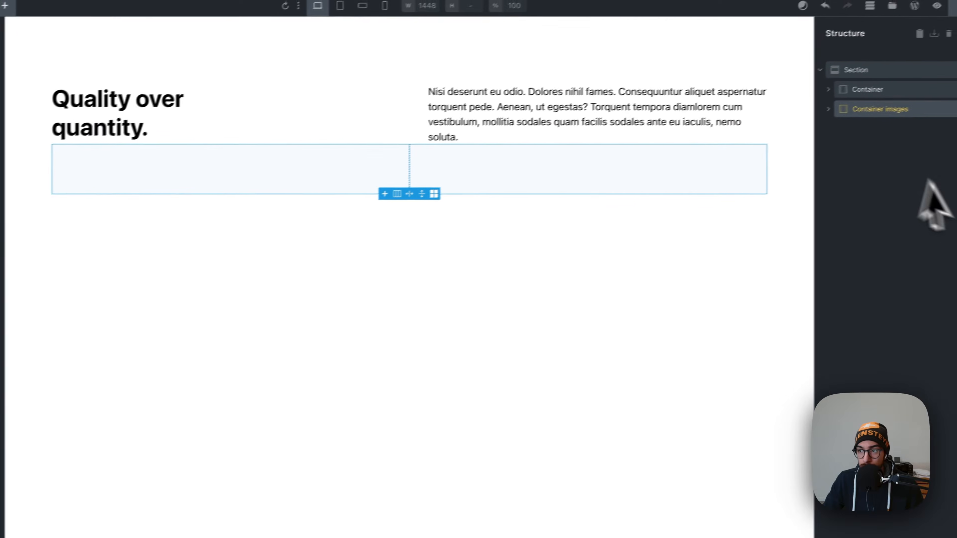
left_click(861, 139)
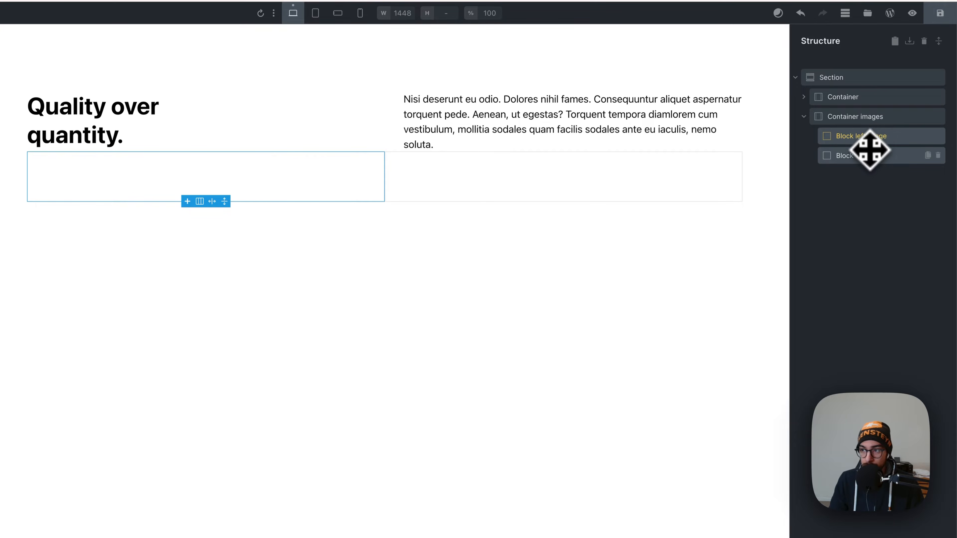
left_click(870, 160)
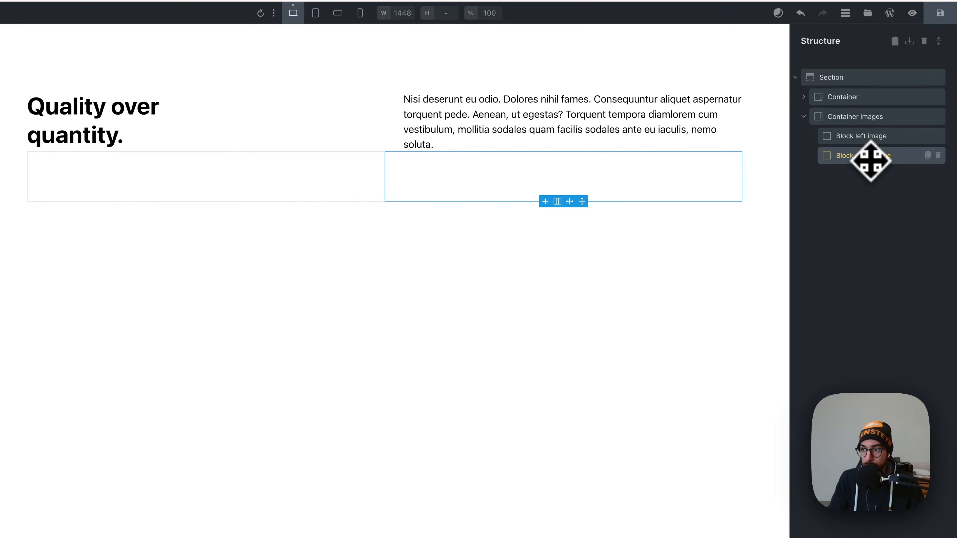
Add an Image element inside Block left image, leaving no pinned elements in the element list.
left_click(867, 143)
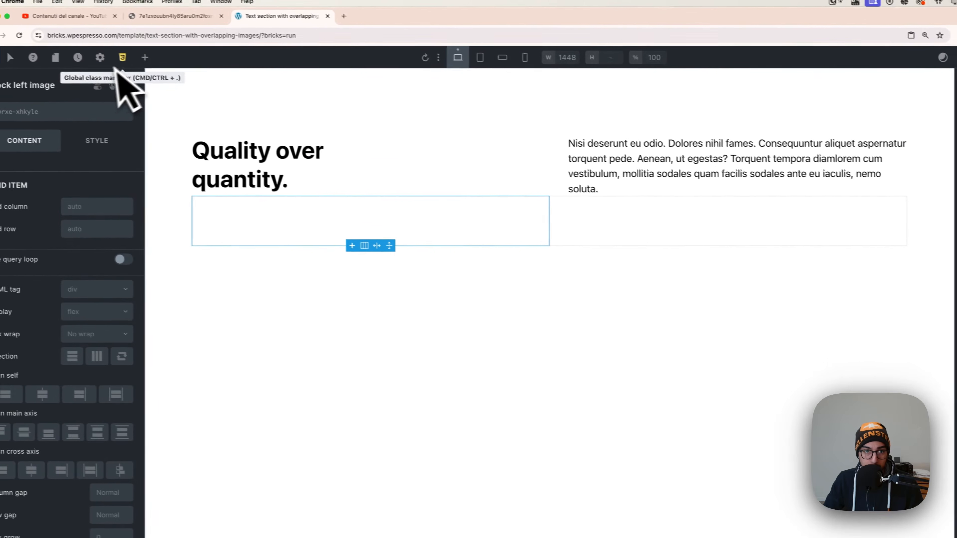
left_click(159, 61)
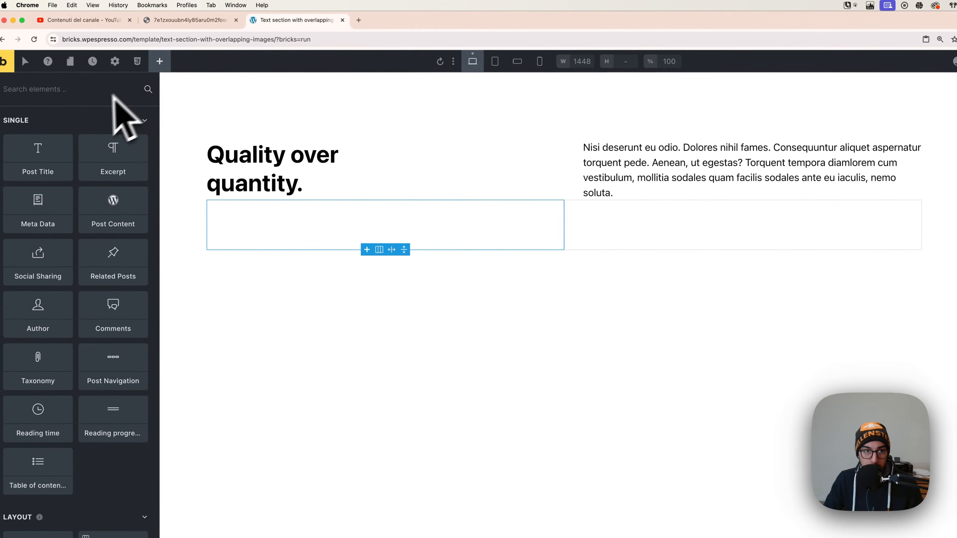
type("imag")
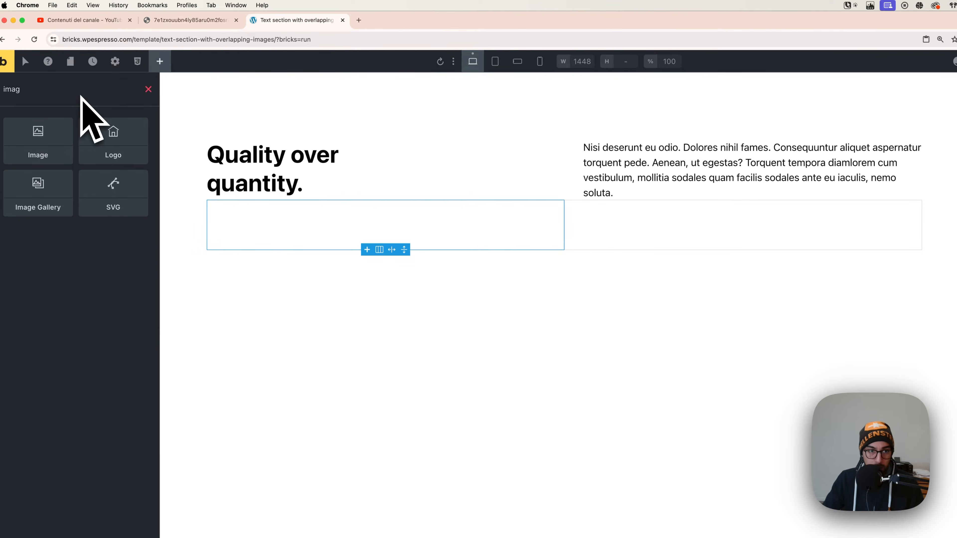
left_click(62, 122)
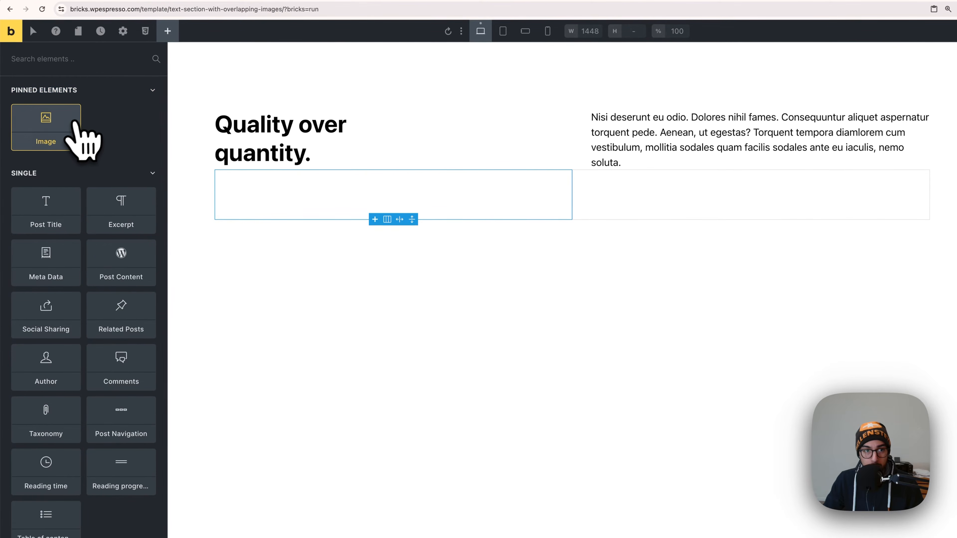
left_click(78, 108)
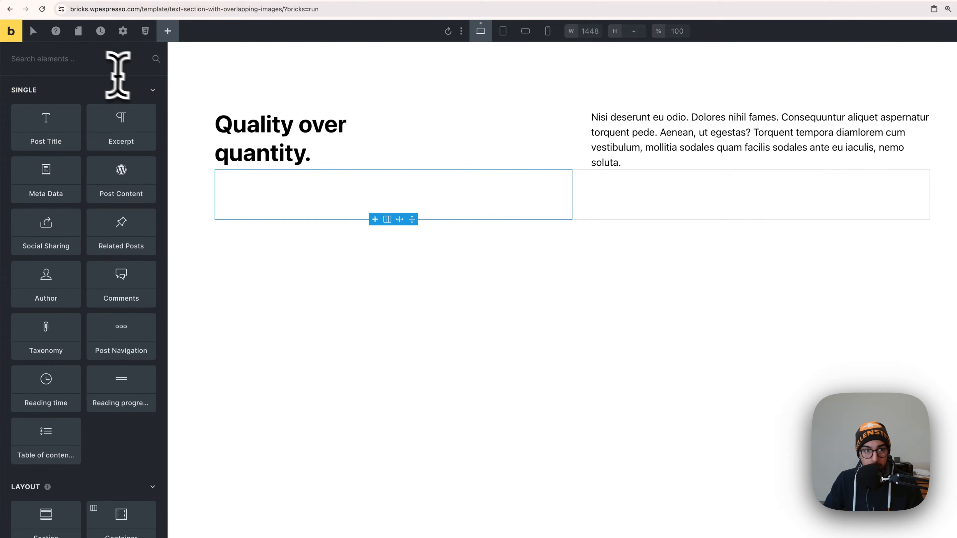
scroll(118, 264, "down", 8)
scroll(72, 458, "down", 2)
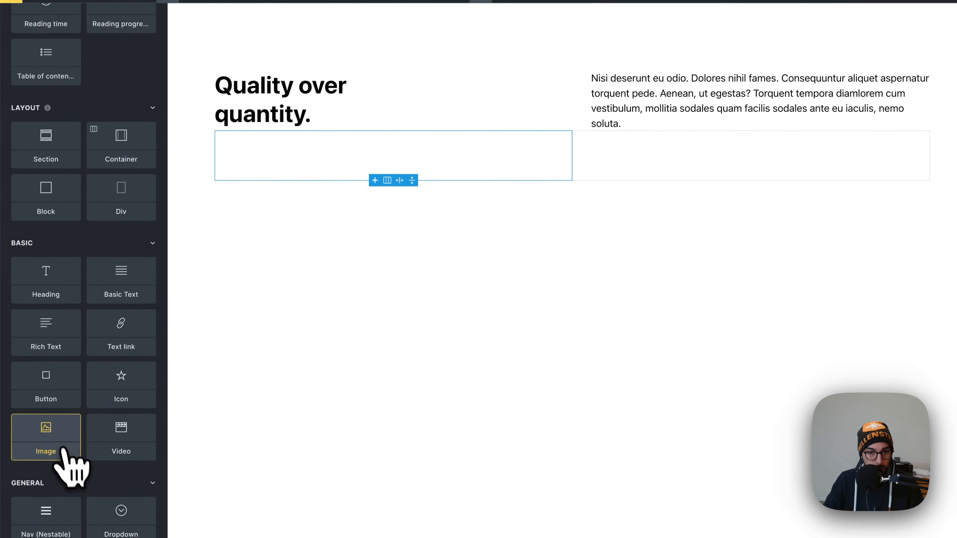
left_click(64, 473)
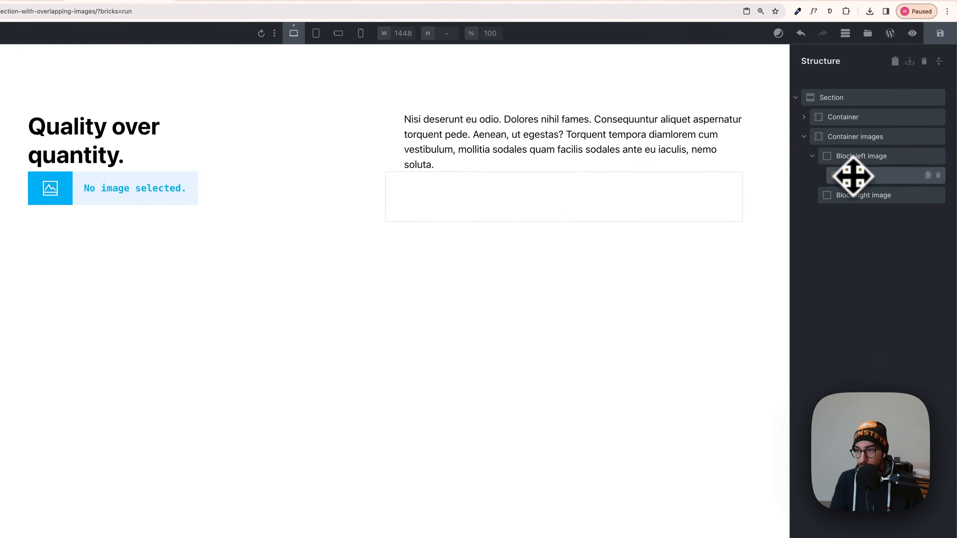
Rename the image element "Image left" and assign it pexels-photo-4352247.jpeg from the media library.
left_click(852, 176)
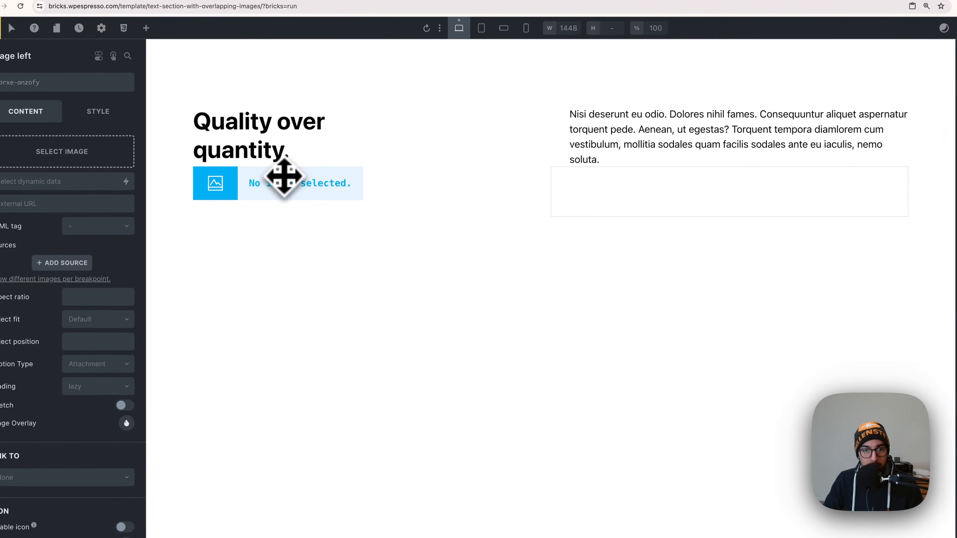
left_click(100, 157)
left_click(190, 184)
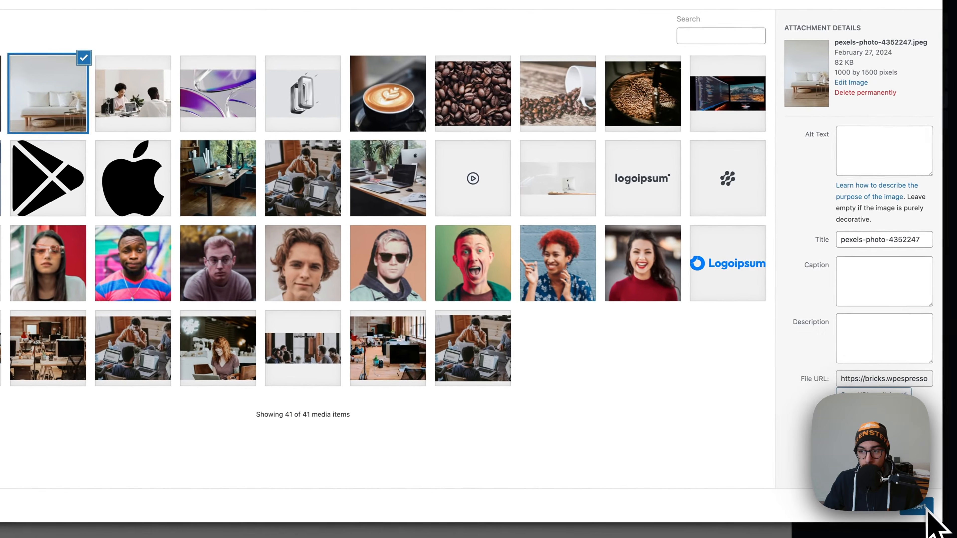
left_click(919, 507)
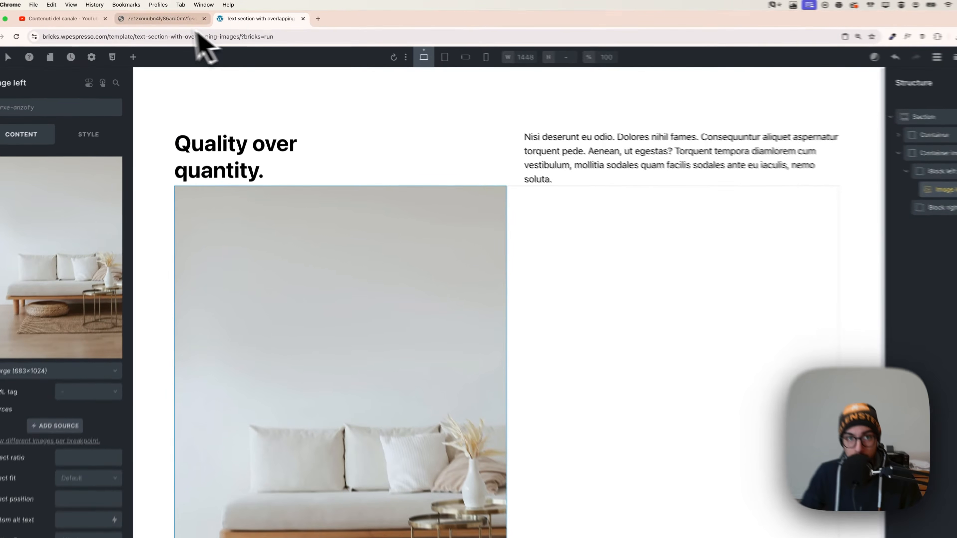
Check the reference design and set the top padding of Block left image to var(--space-xxl).
left_click(190, 16)
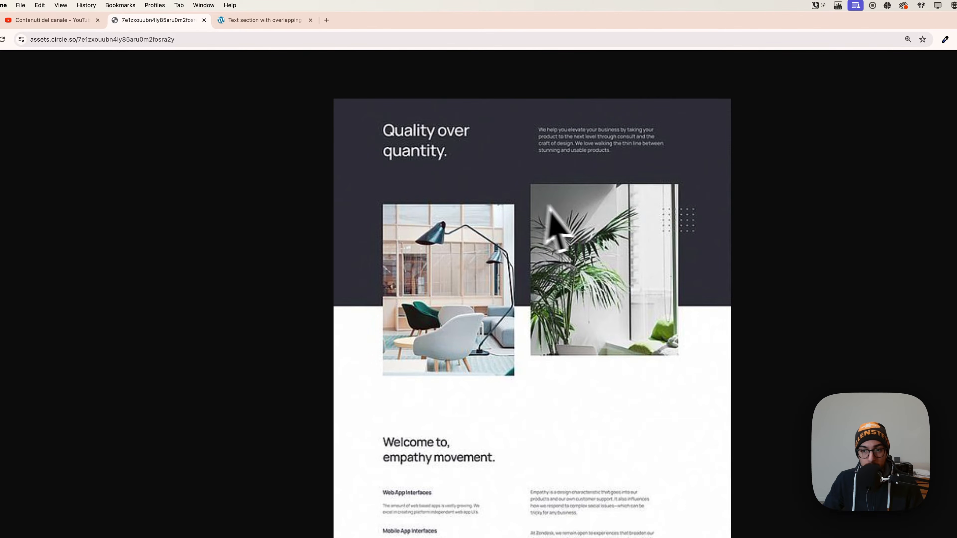
left_click(249, 21)
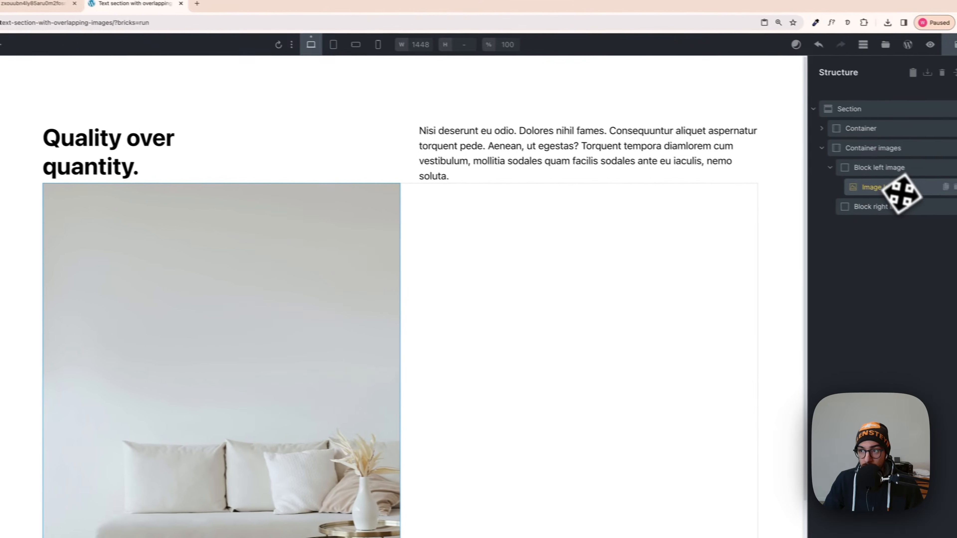
scroll(114, 359, "up", 3)
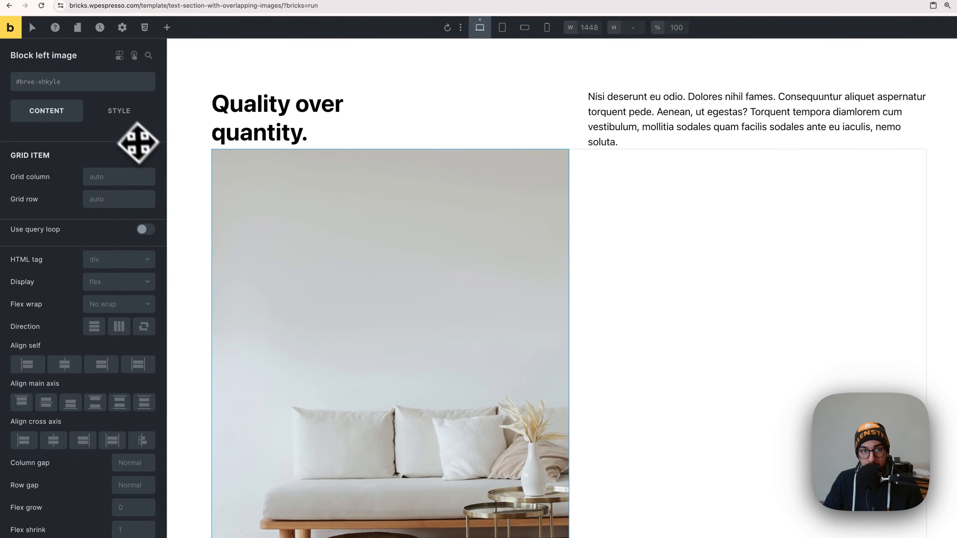
left_click(121, 119)
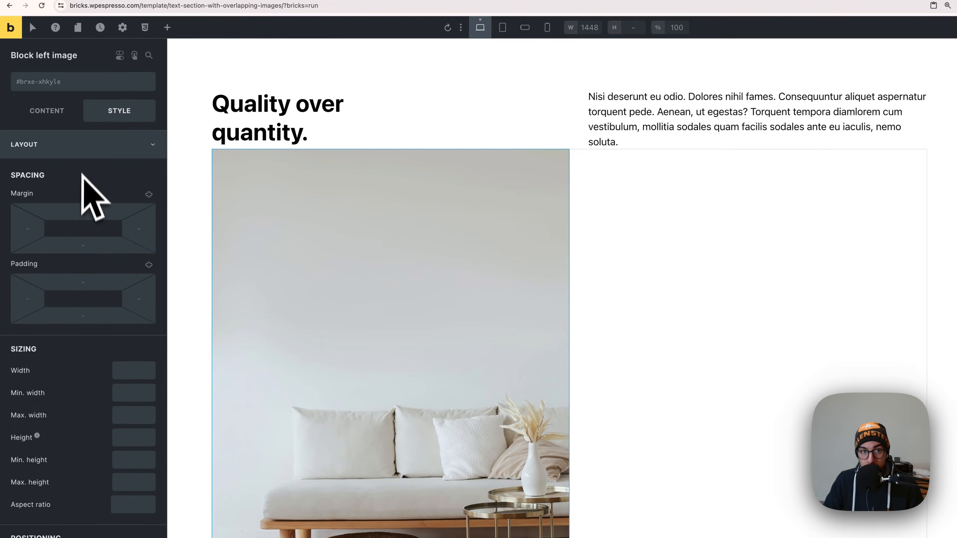
right_click(80, 283)
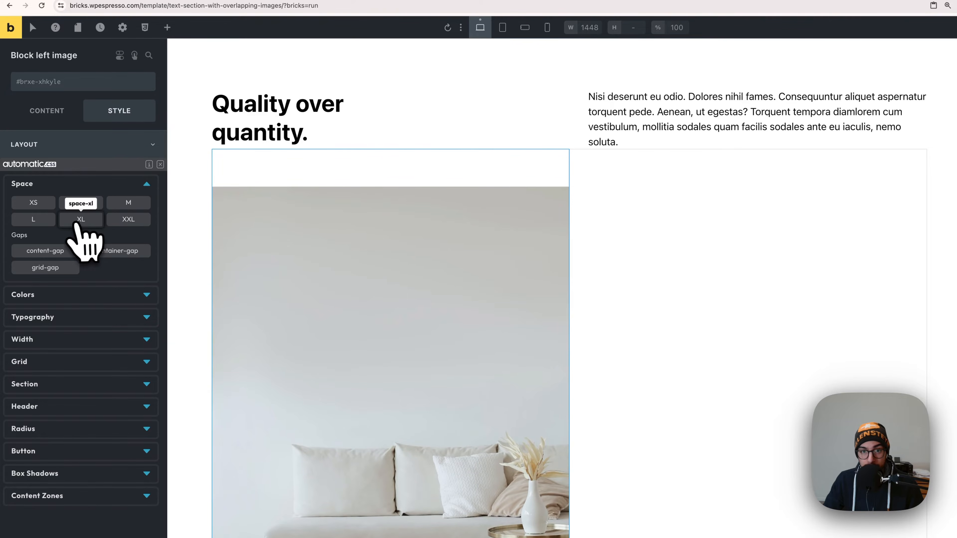
left_click(128, 221)
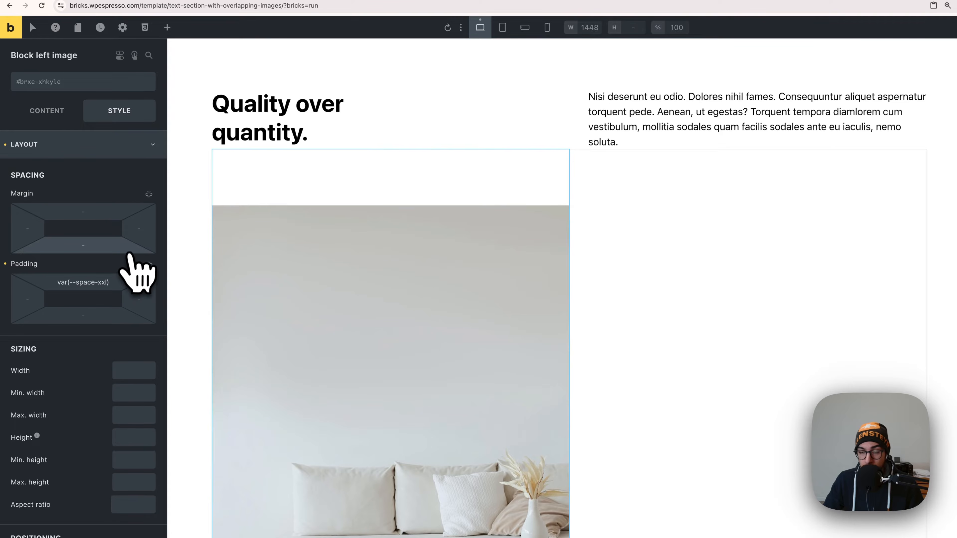
Try widths of 20em and 30em on the image inside Block left image.
left_click(433, 266)
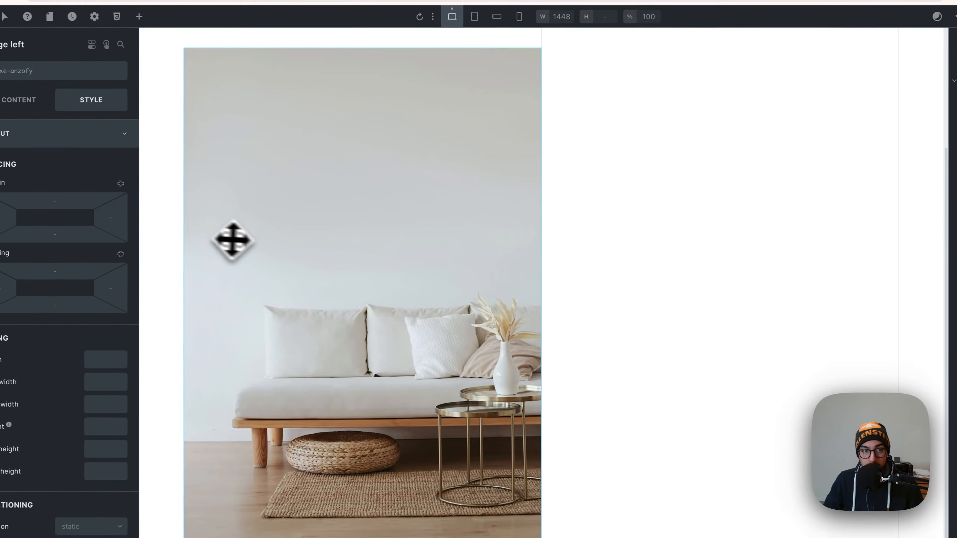
left_click(106, 362)
type("20")
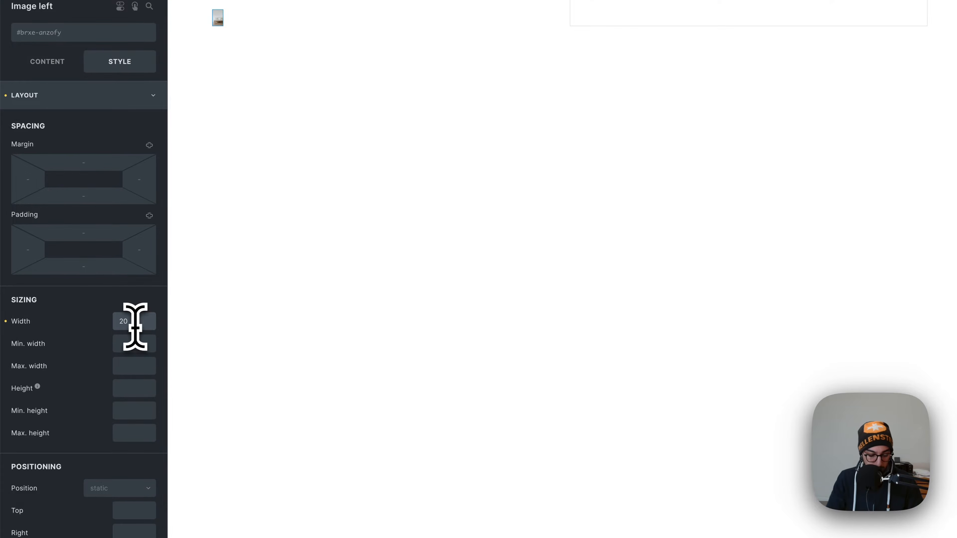
type("em")
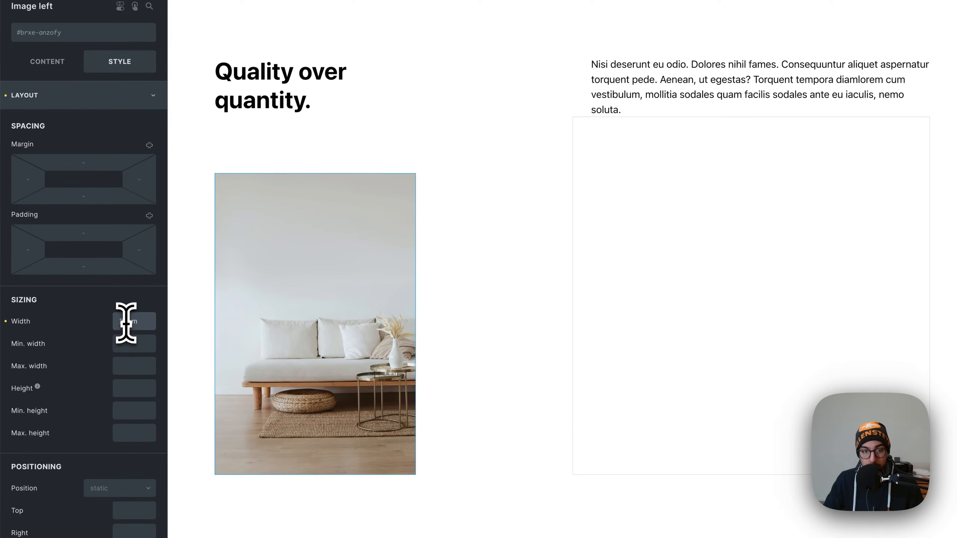
type("3")
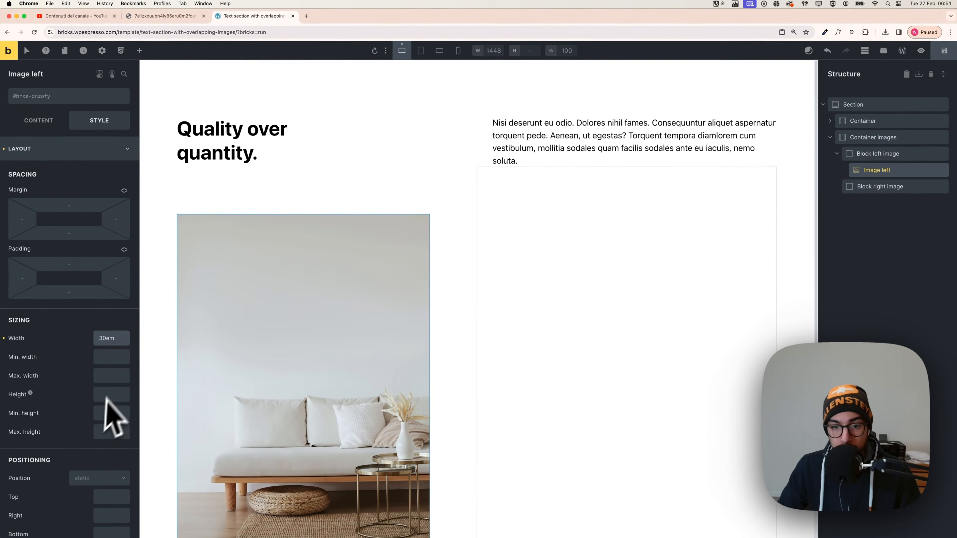
scroll(448, 352, "down", 3)
scroll(455, 355, "up", 3)
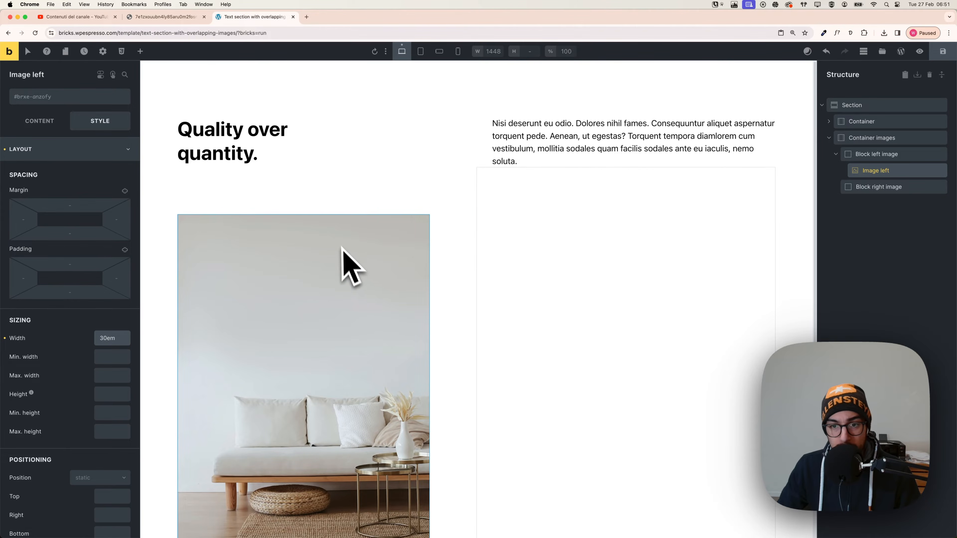
Compare the layout with the reference design and set the Image left width to 100%.
left_click(174, 18)
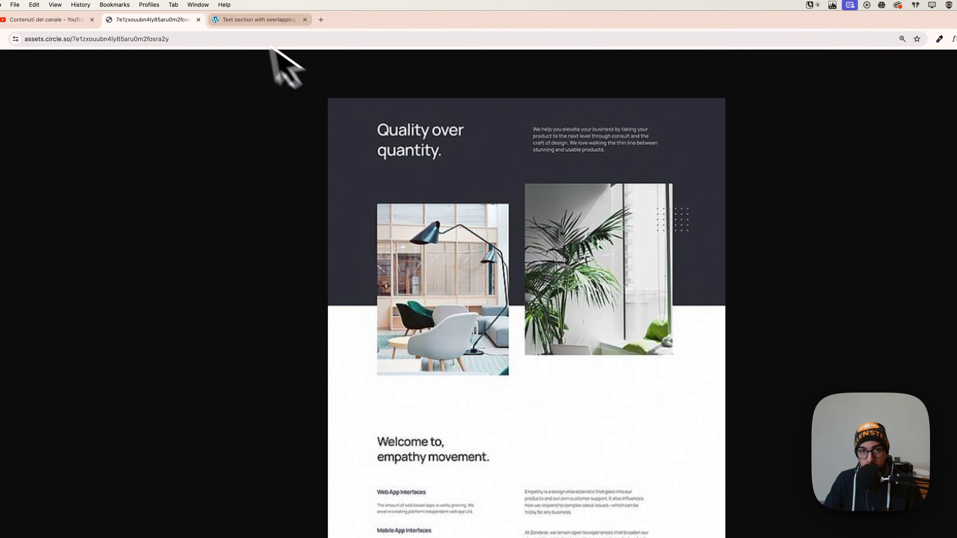
left_click(260, 20)
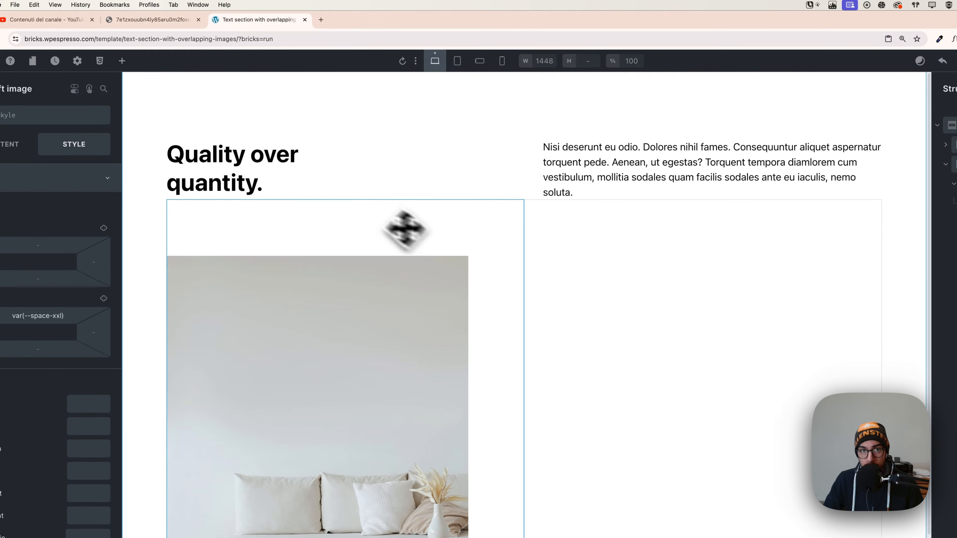
left_click(152, 20)
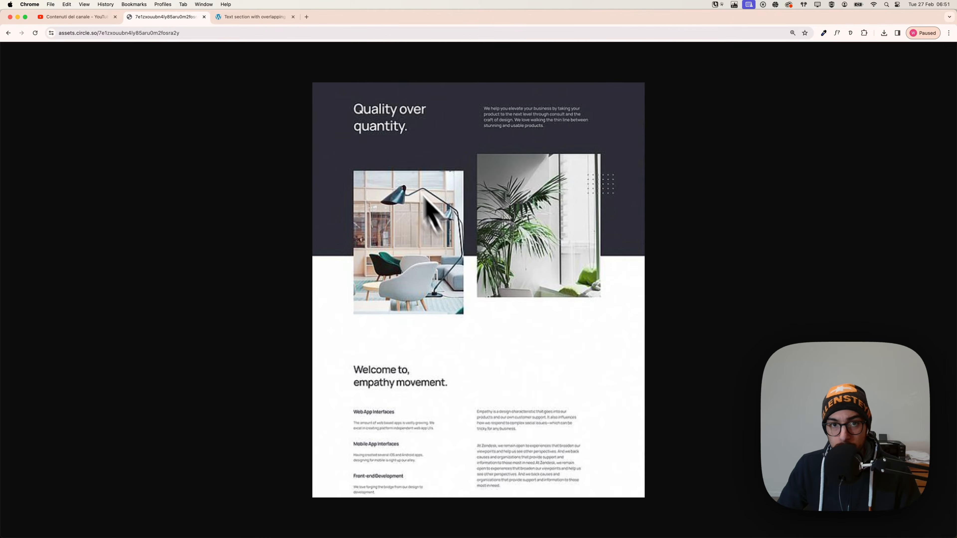
left_click(254, 17)
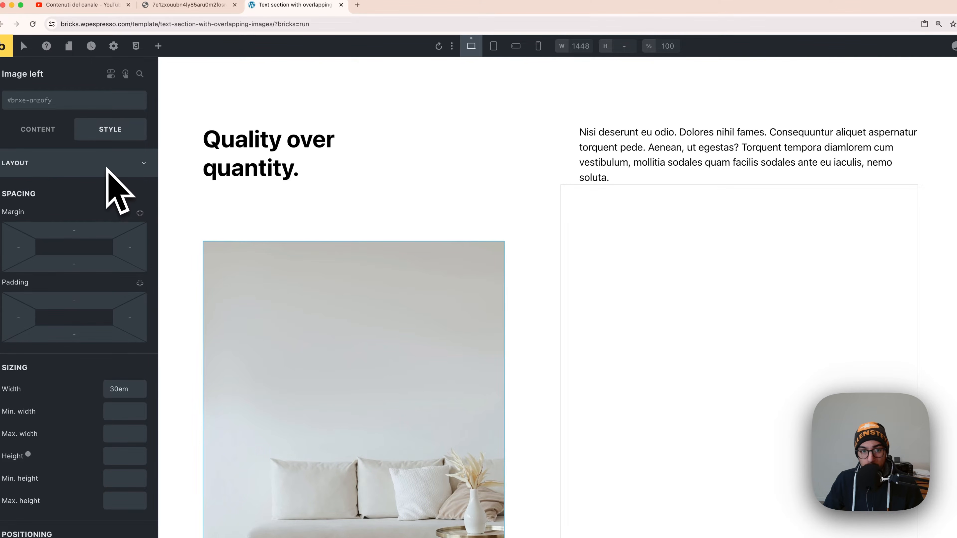
left_click_drag(129, 392, 102, 387)
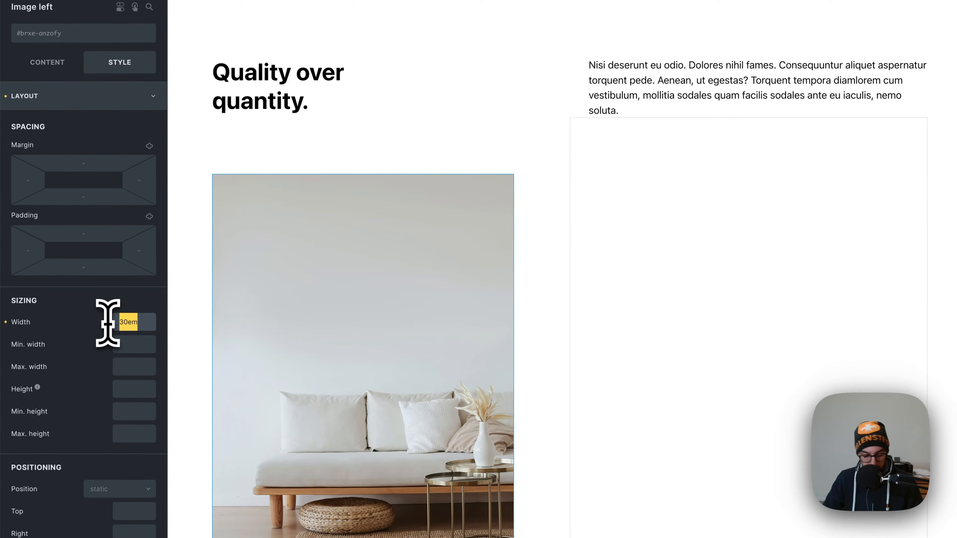
type("100%")
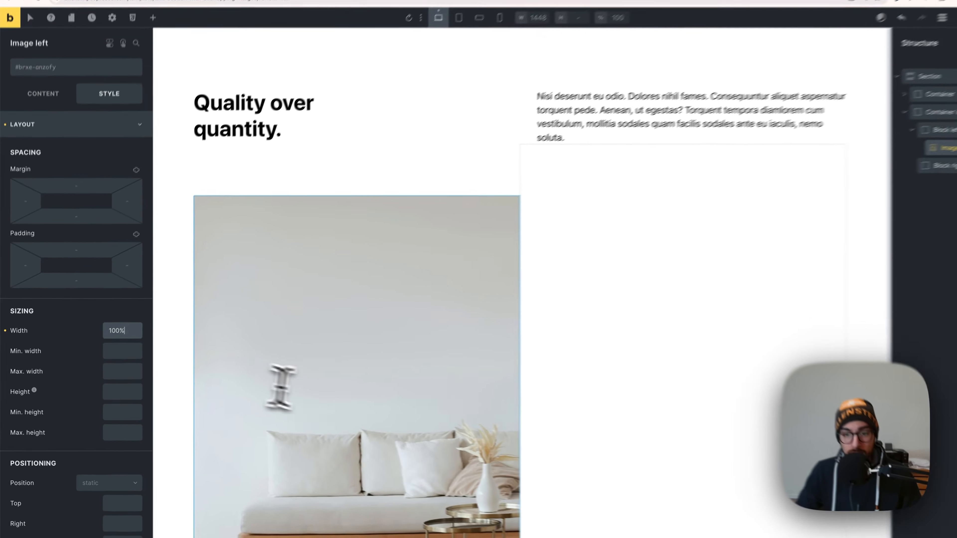
scroll(403, 395, "down", 5)
scroll(407, 394, "up", 5)
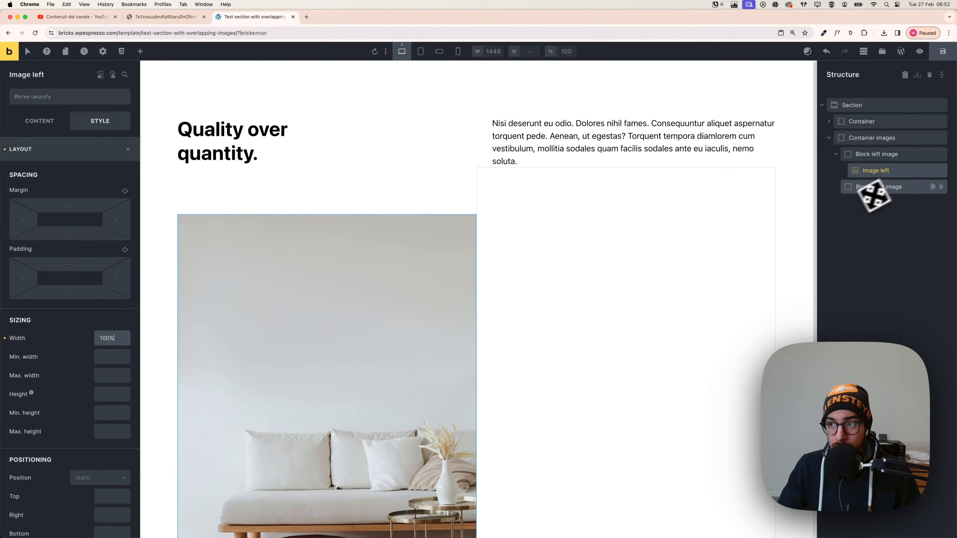
Copy Image left into Block right image and expand that block in the structure tree.
right_click(882, 172)
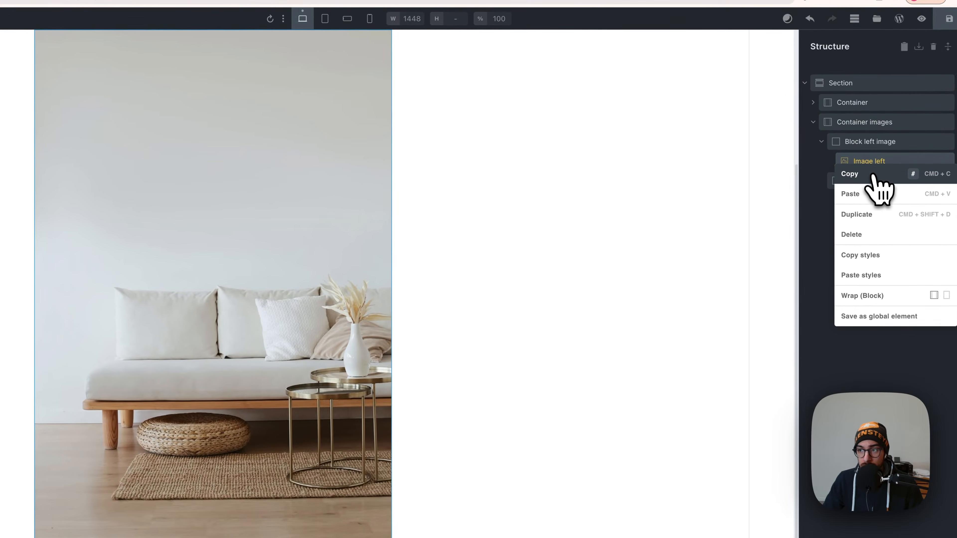
left_click(879, 182)
left_click(868, 183)
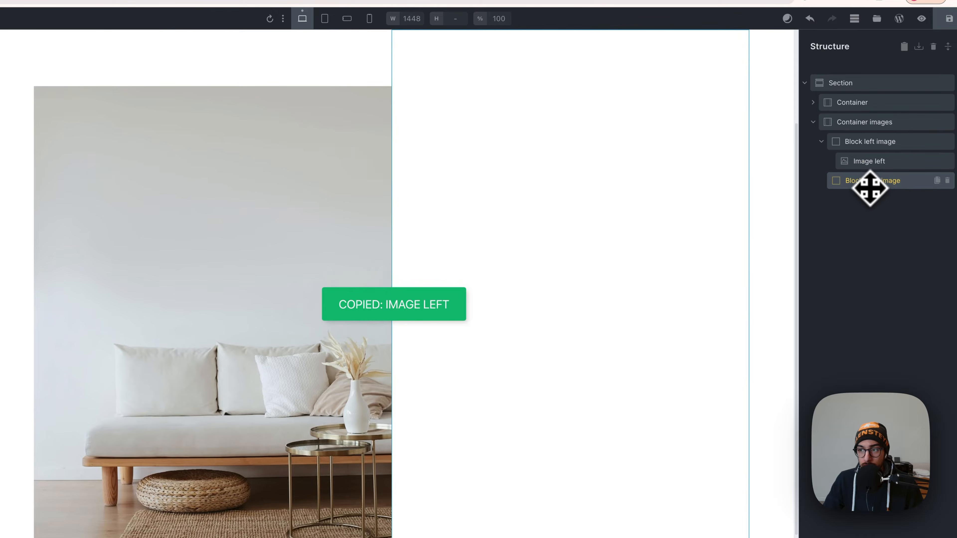
right_click(868, 185)
left_click(868, 215)
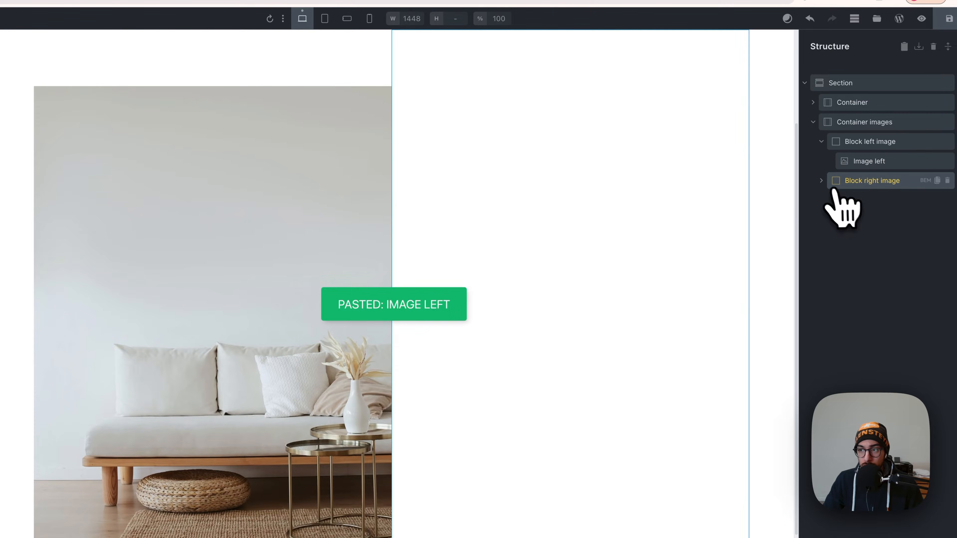
left_click(822, 182)
scroll(570, 238, "up", 3)
scroll(558, 237, "down", 2)
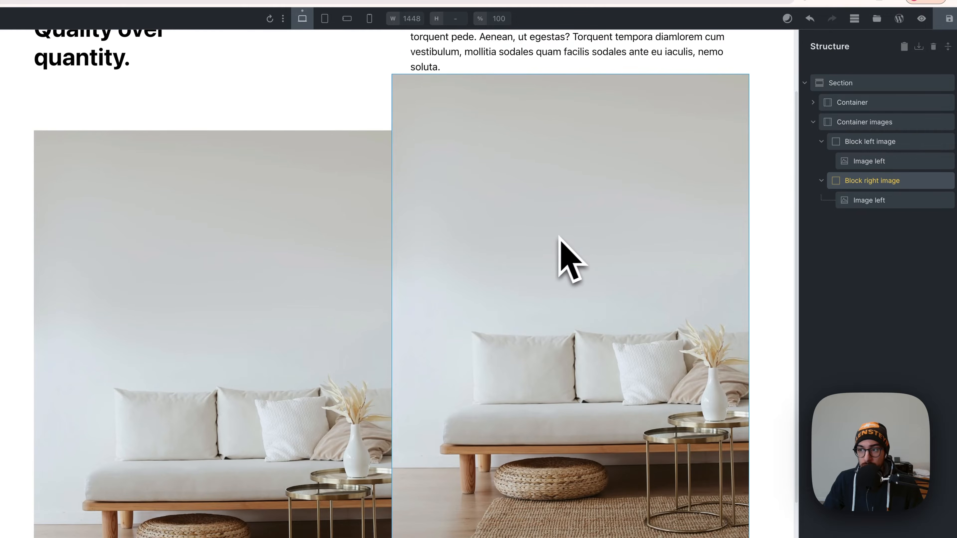
Replace the picture of the image inside Block right image with pexels-photo-1129413.webp from the media library.
left_click(856, 206)
scroll(323, 364, "up", 3)
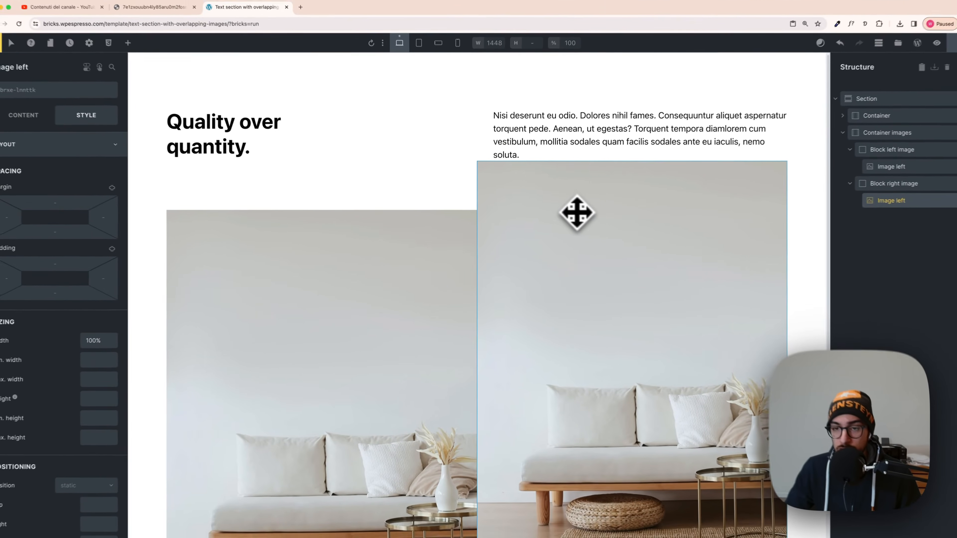
scroll(577, 287, "down", 5)
scroll(532, 351, "up", 5)
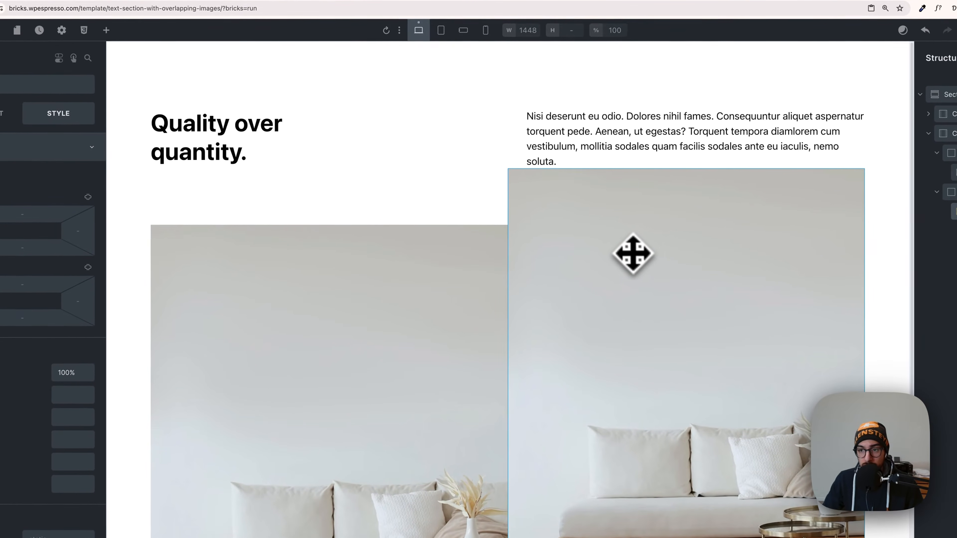
left_click(70, 120)
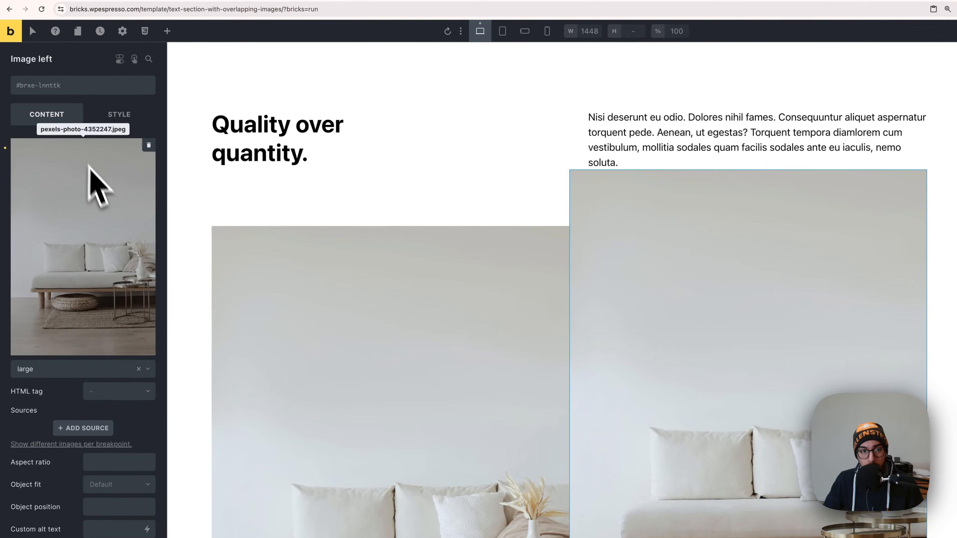
left_click(90, 181)
left_click(165, 198)
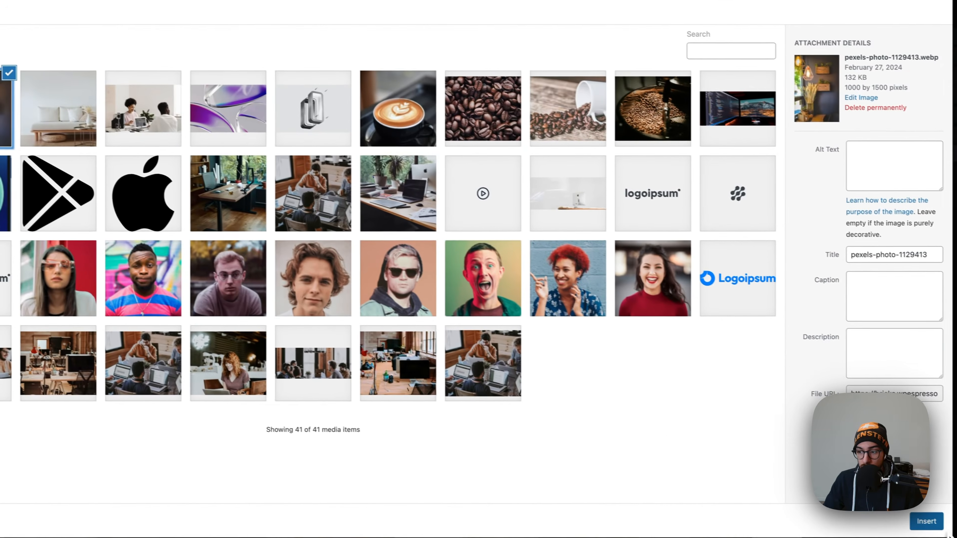
left_click(922, 521)
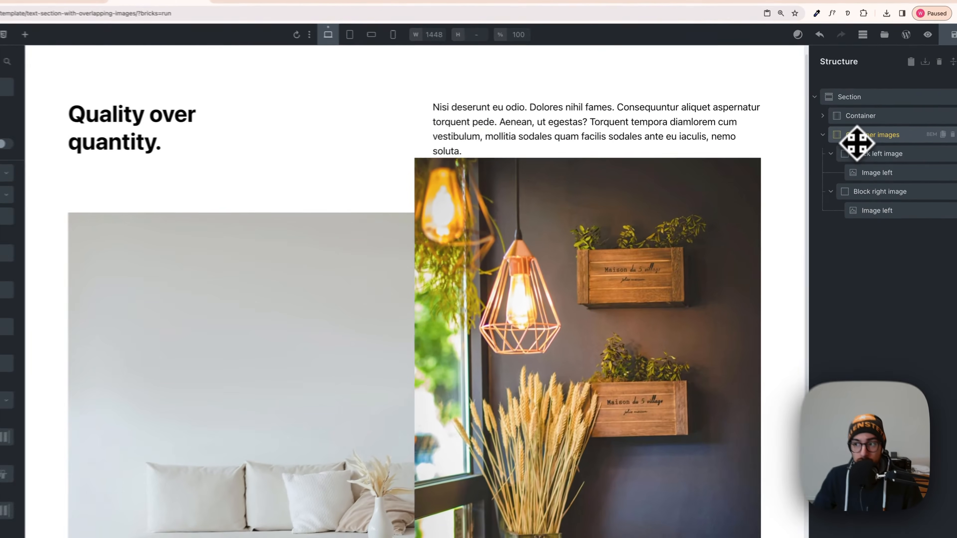
Set the grid gap of Container images to var(--space-xl) and review the spacing between the two images.
left_click(855, 141)
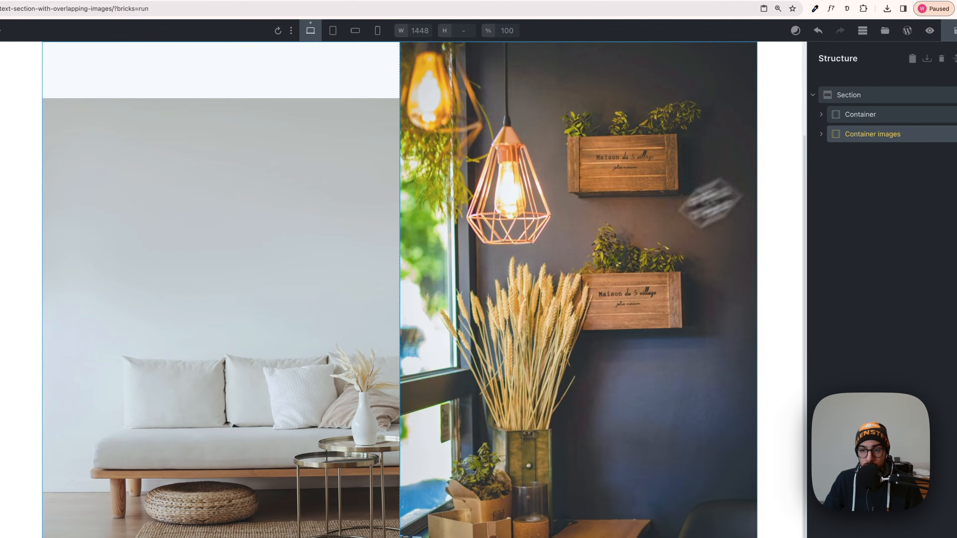
scroll(678, 214, "up", 2)
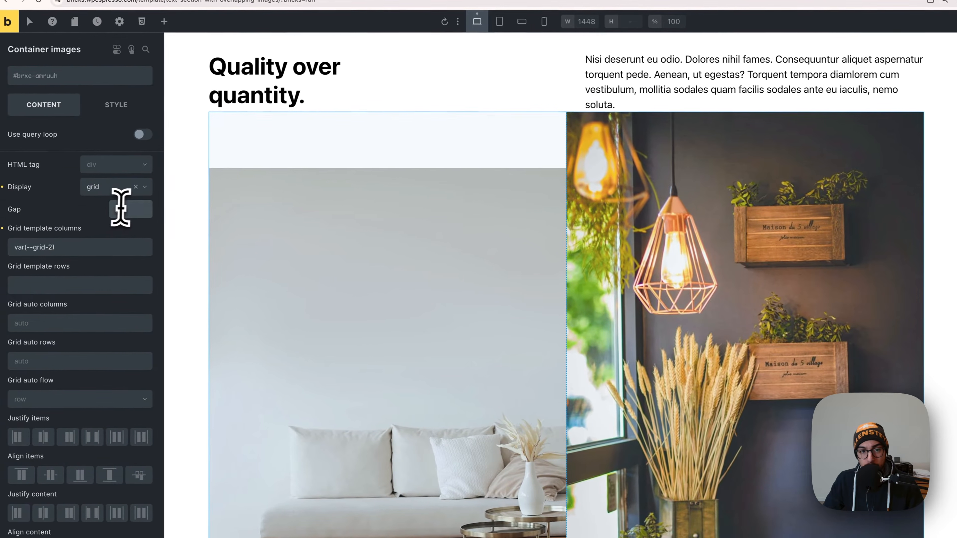
right_click(128, 208)
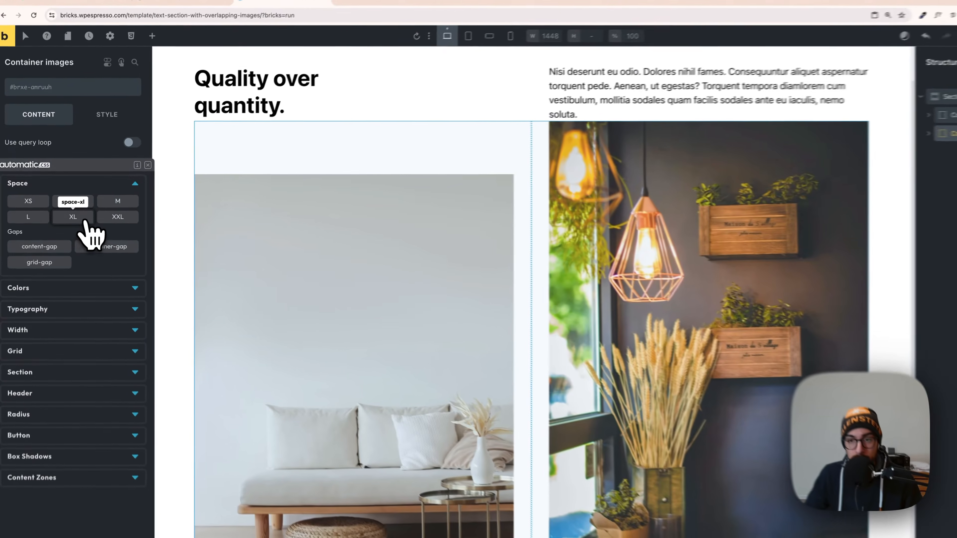
left_click(70, 212)
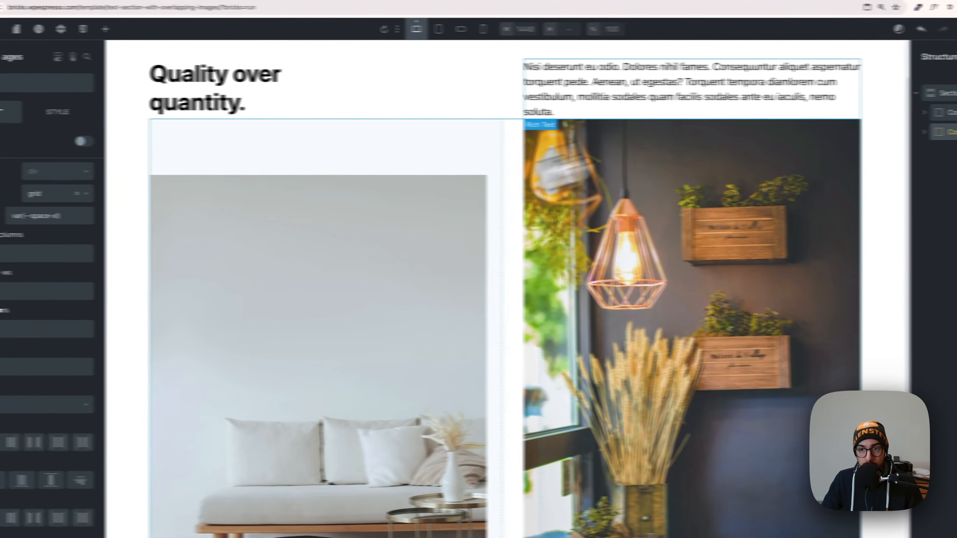
scroll(486, 393, "down", 4)
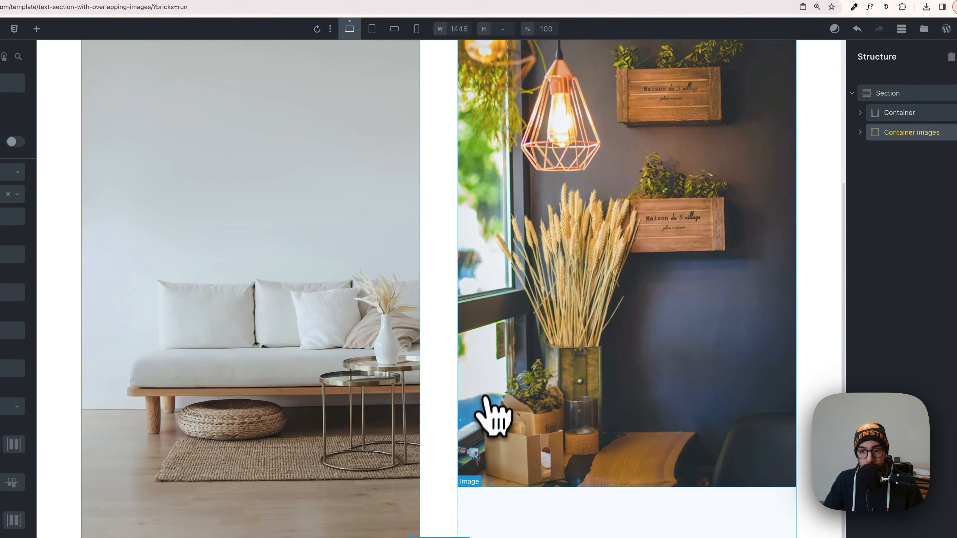
scroll(486, 395, "up", 5)
scroll(478, 407, "down", 1)
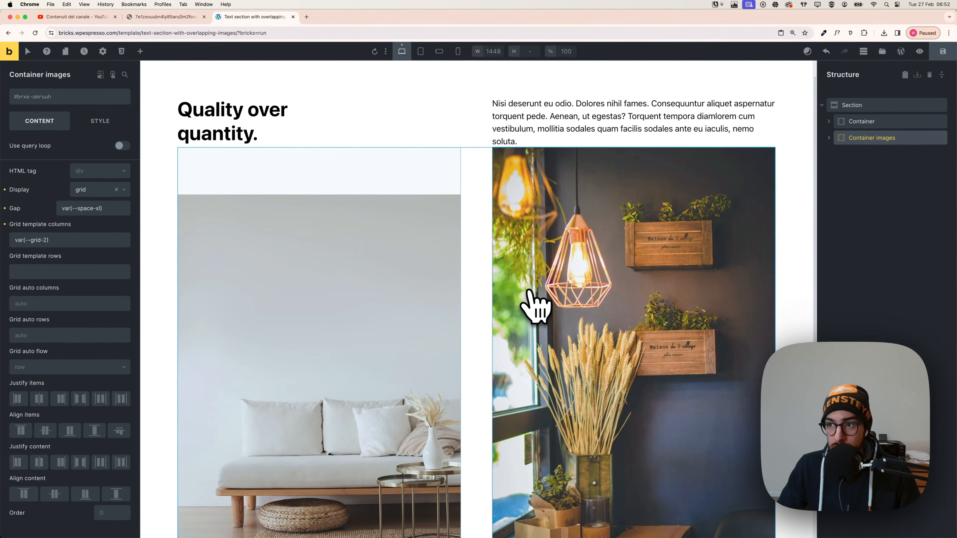
scroll(533, 298, "up", 1)
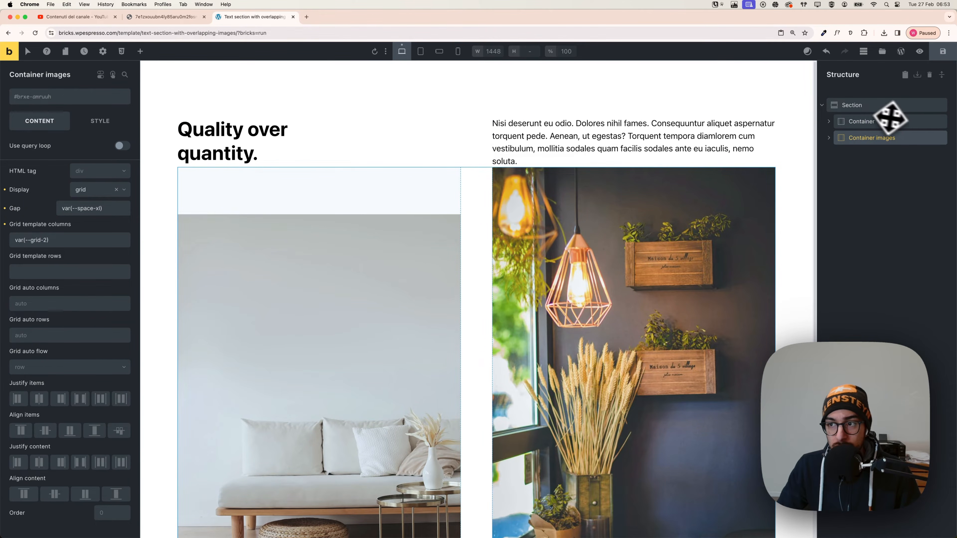
Set the Section's row gap to var(--space-xxl) to separate the text container from the images.
left_click(861, 108)
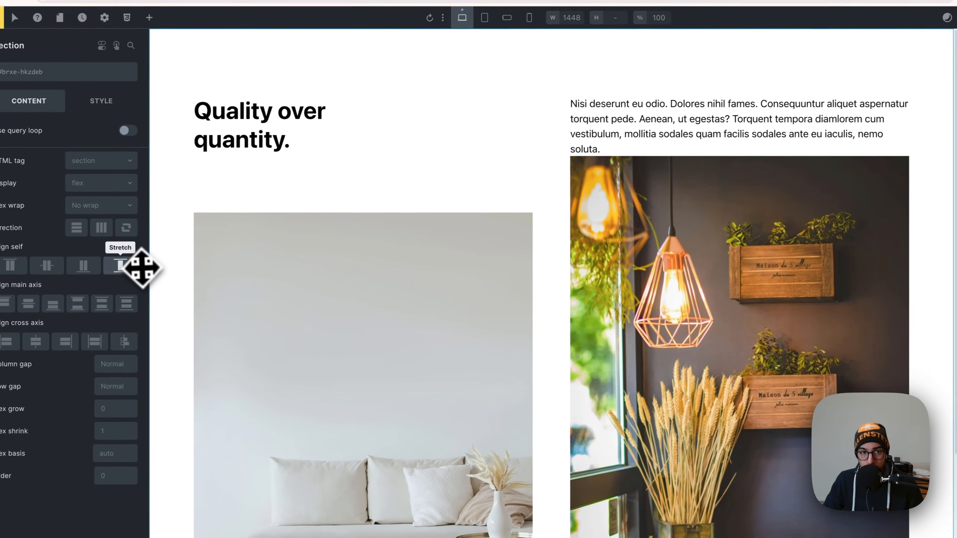
right_click(117, 388)
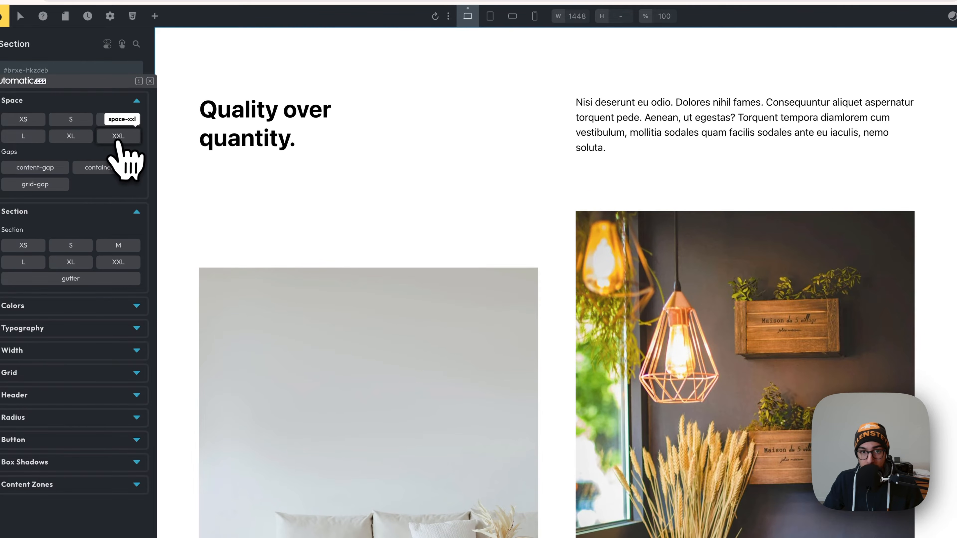
left_click(118, 136)
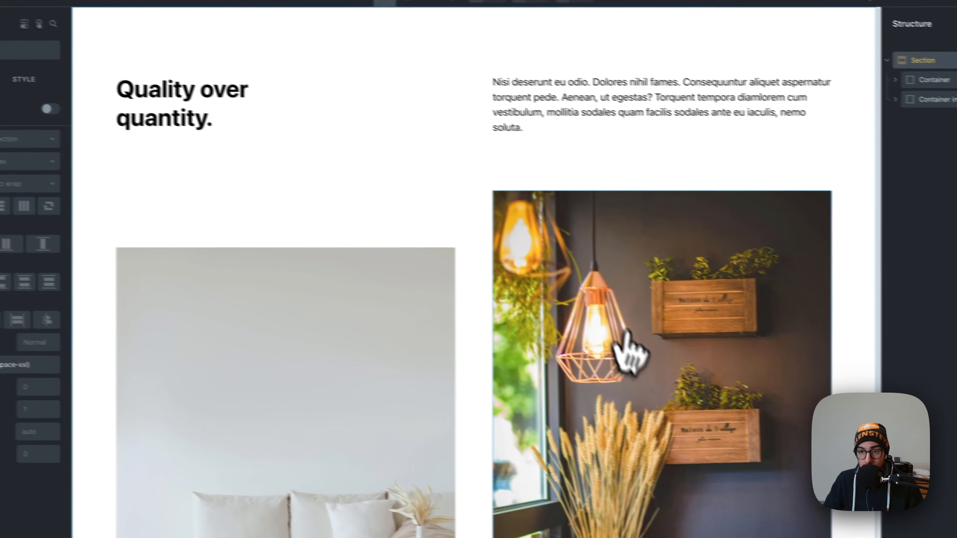
Check the reference design's dark backdrop and set the Section's background colour to bg-dark.
scroll(500, 350, "down", 4)
scroll(500, 324, "up", 5)
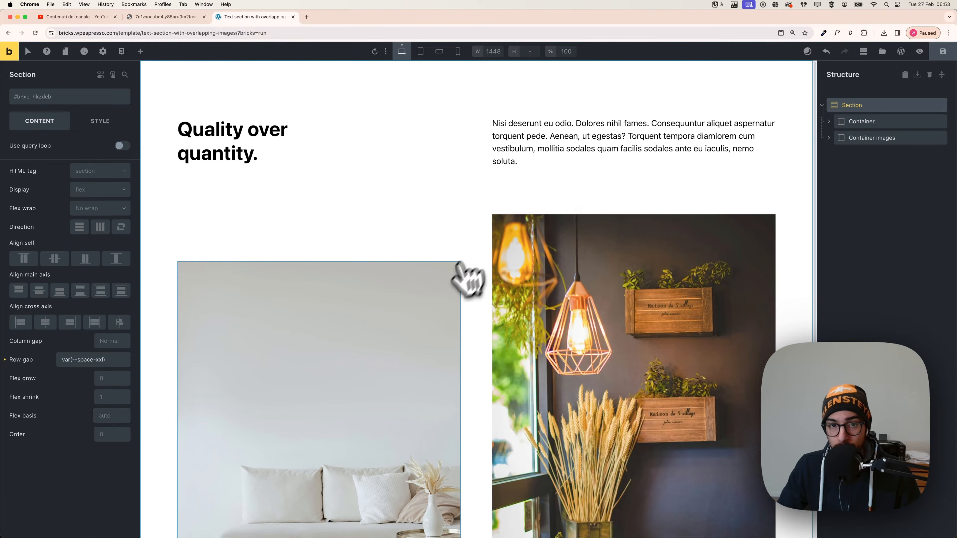
left_click(166, 17)
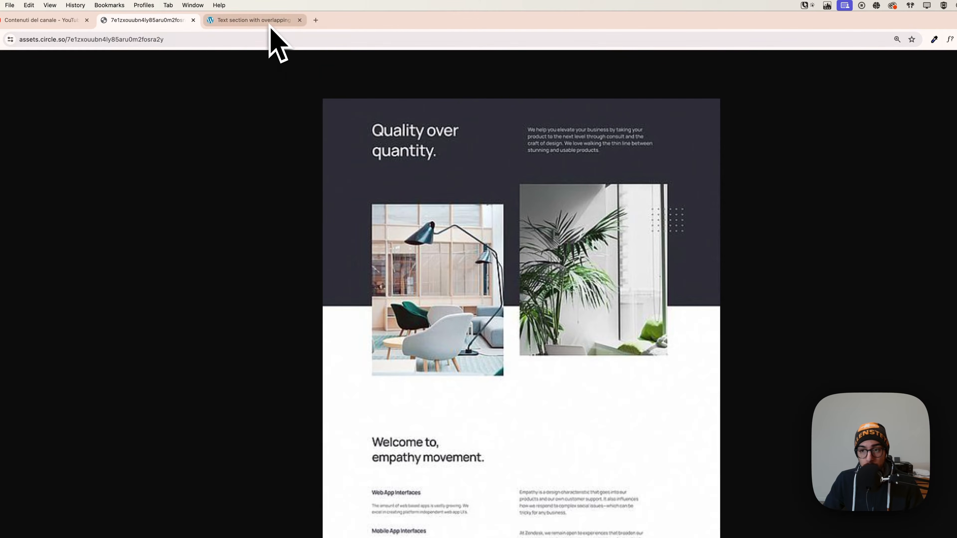
left_click(260, 20)
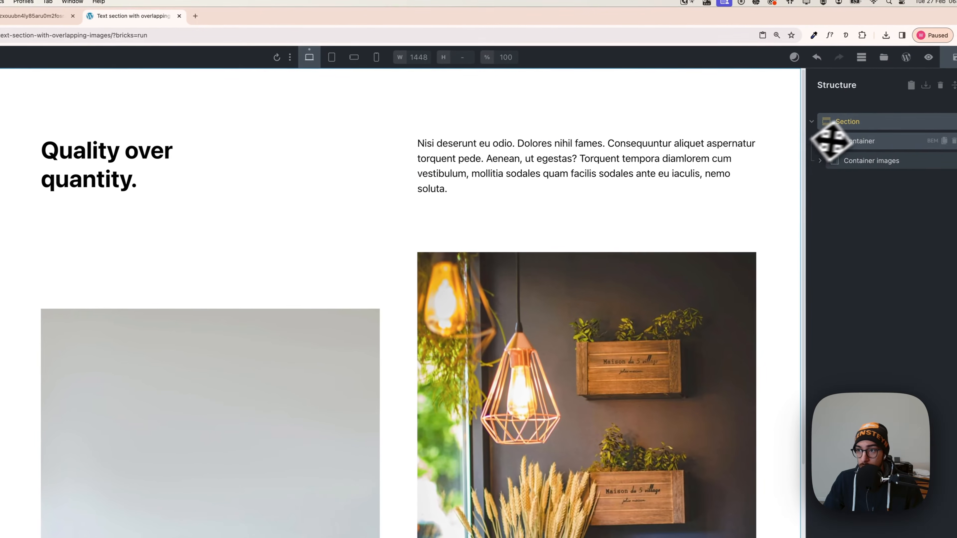
left_click(850, 124)
left_click(113, 100)
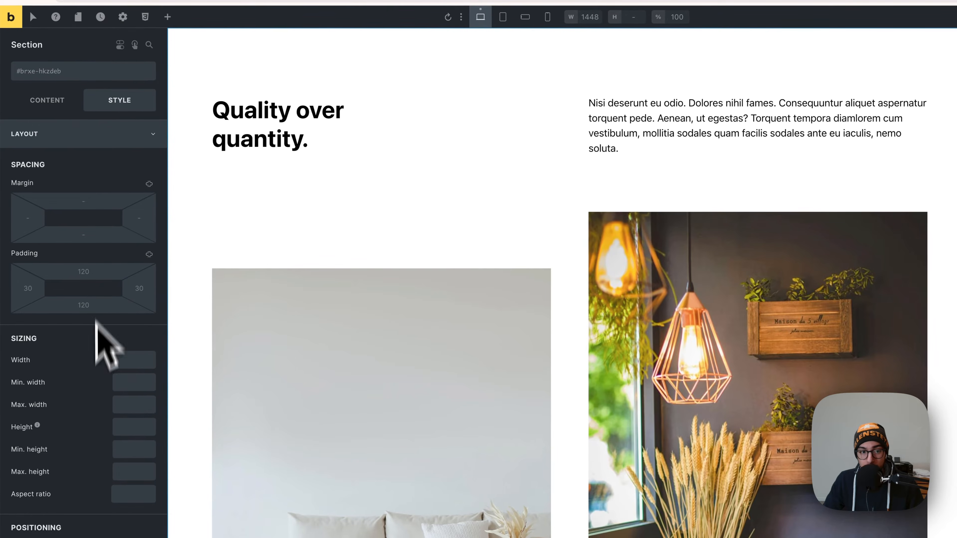
scroll(120, 422, "down", 5)
scroll(119, 406, "up", 5)
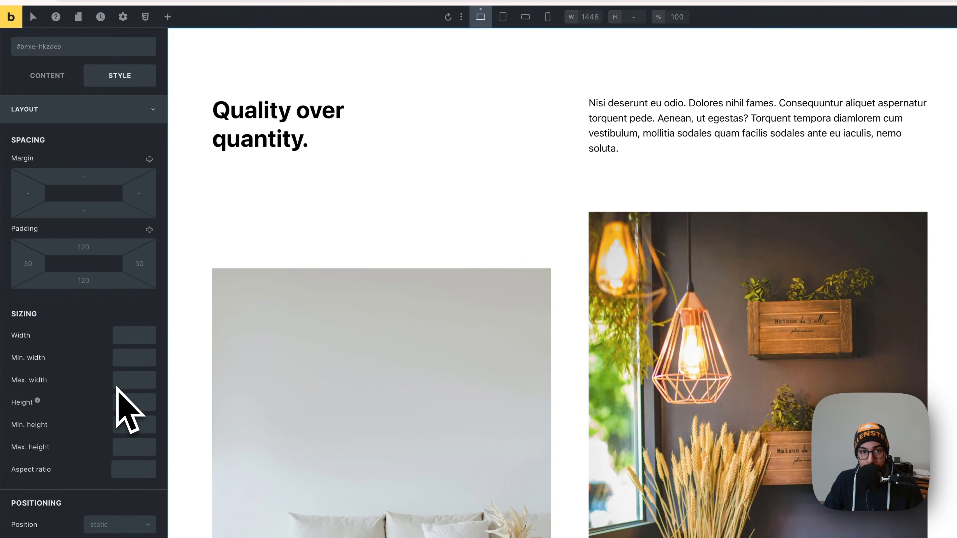
left_click(89, 145)
left_click(89, 190)
left_click(148, 216)
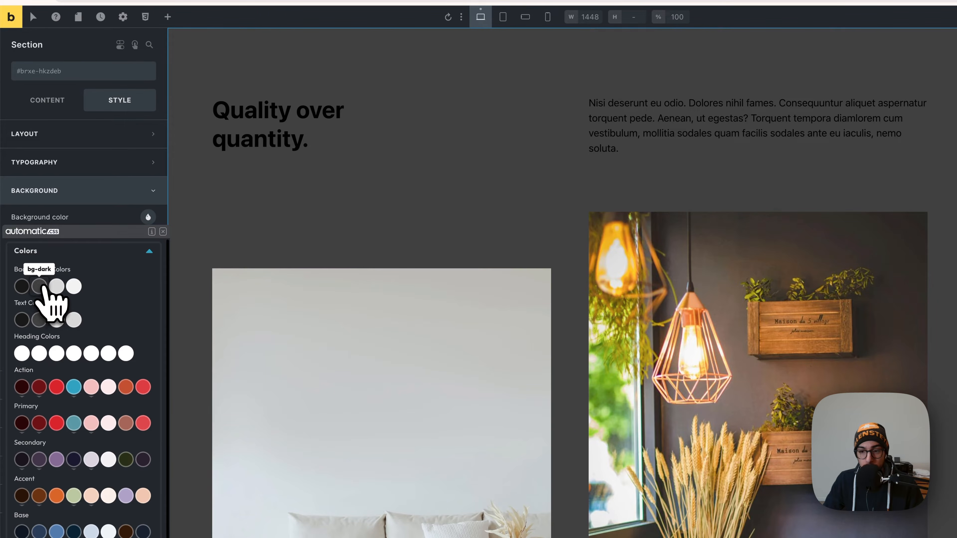
left_click(40, 287)
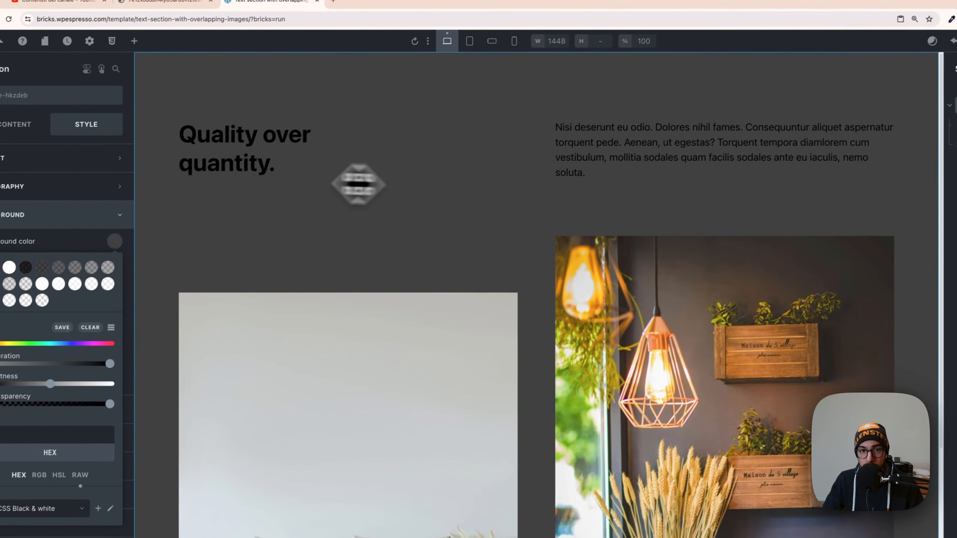
Set the text colour of the "Quality over quantity." heading to text-light.
left_click(283, 127)
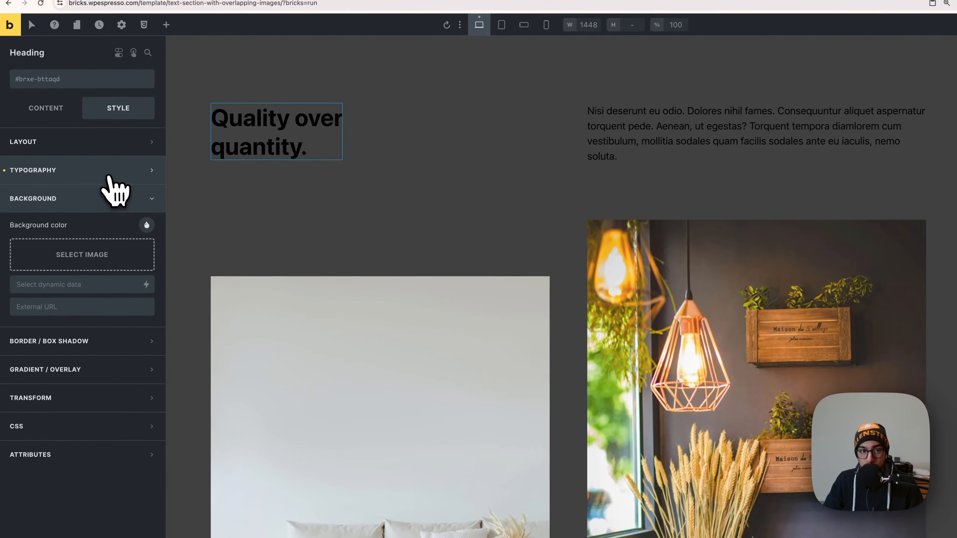
left_click(66, 196)
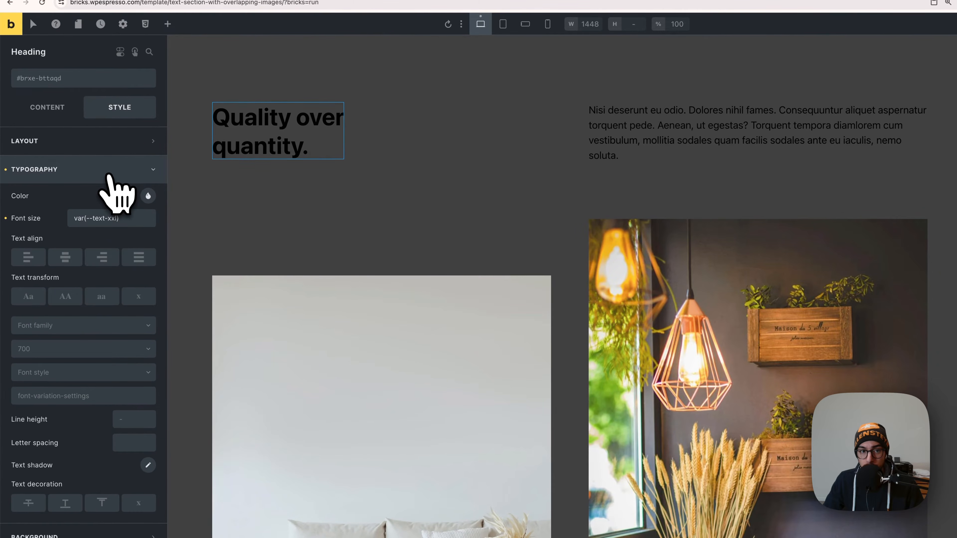
left_click(148, 195)
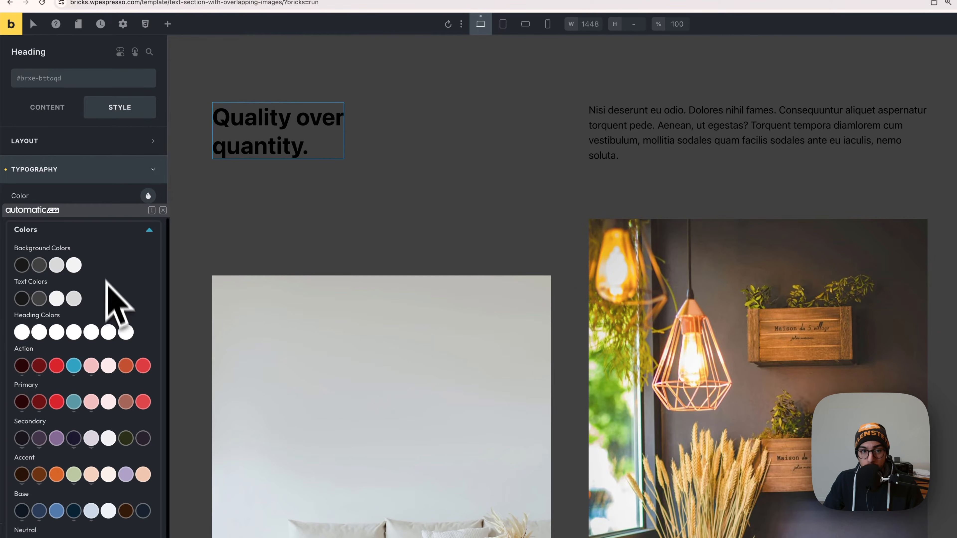
left_click(60, 301)
Set the rich text paragraph's colour to text-light and review the whole section on the dark background.
left_click(763, 140)
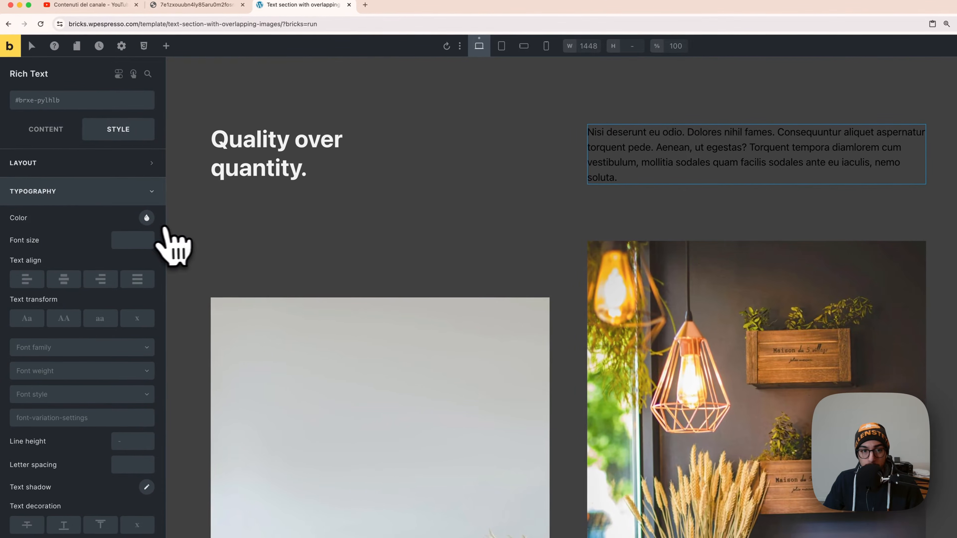
left_click(59, 220)
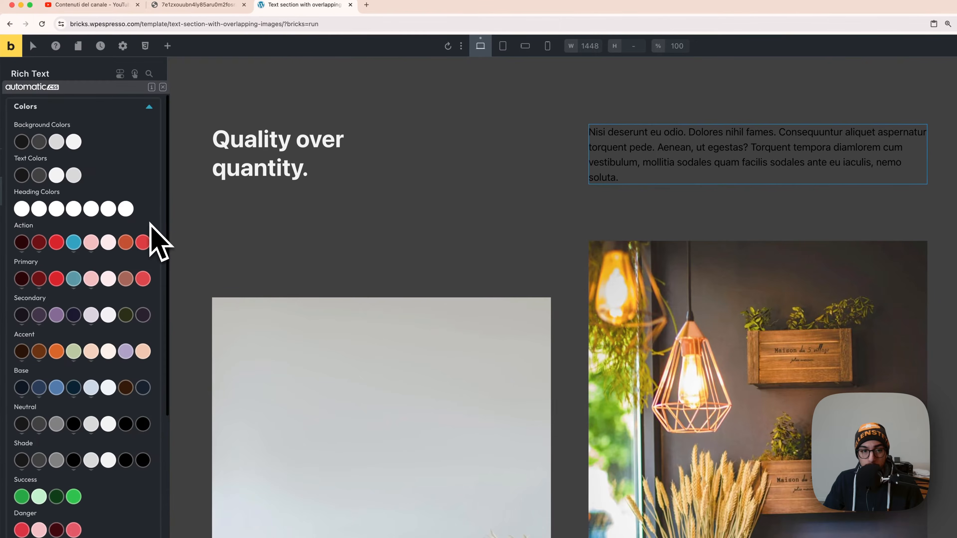
left_click(57, 175)
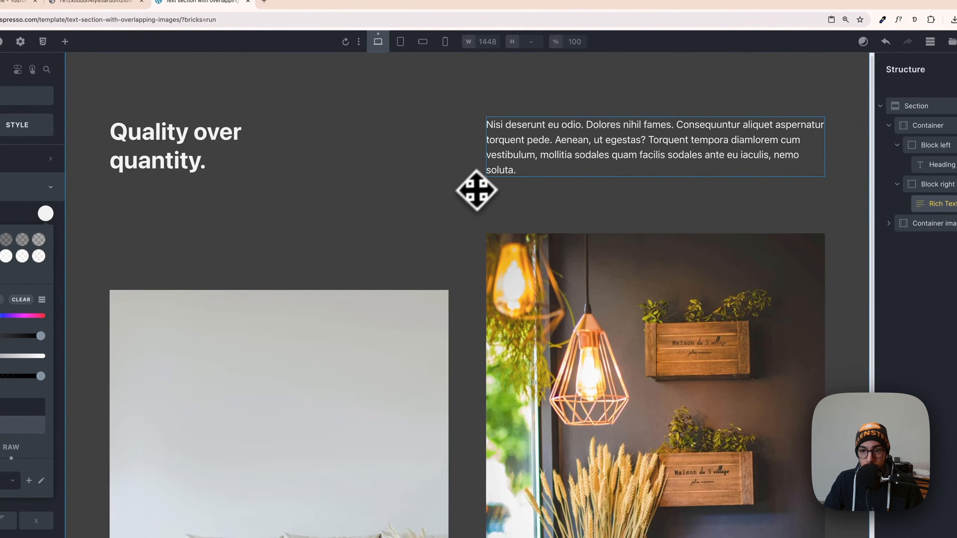
scroll(475, 200, "down", 5)
scroll(466, 242, "up", 5)
scroll(473, 267, "down", 1)
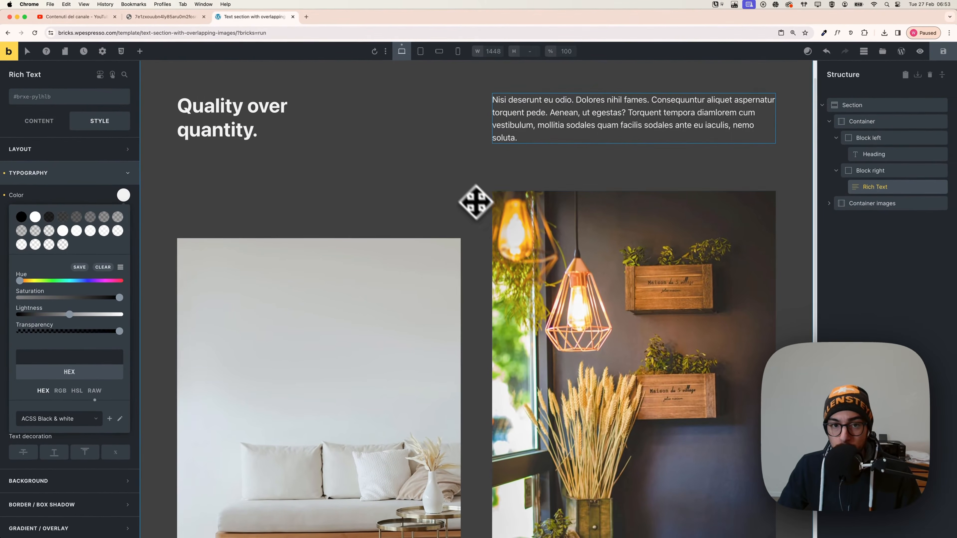
scroll(444, 205, "up", 1)
scroll(444, 205, "down", 5)
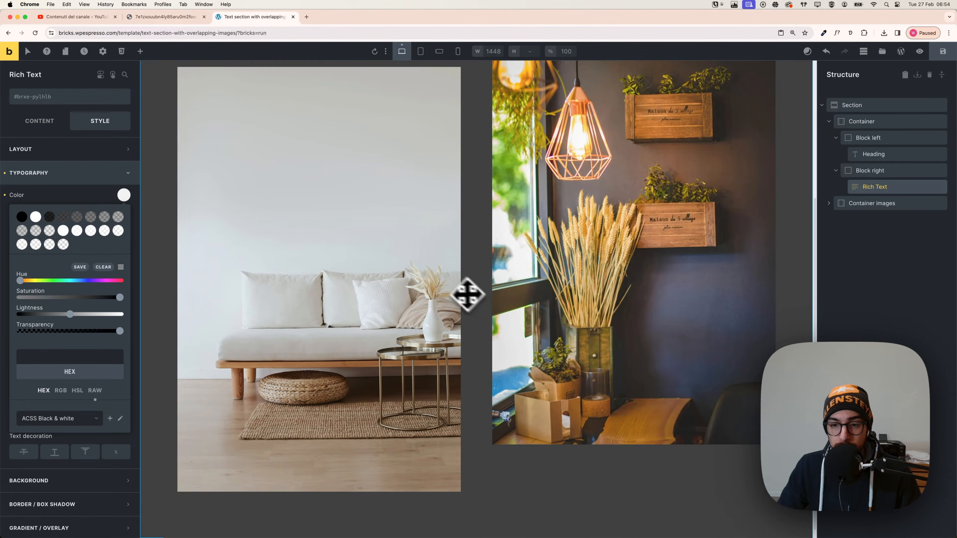
scroll(473, 287, "up", 5)
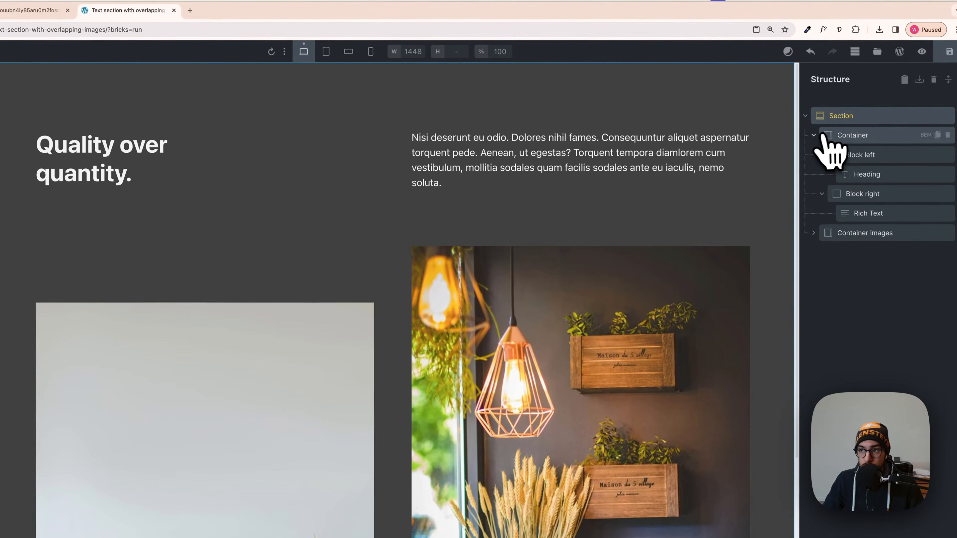
Set the Section's bottom padding to 0 and compare the images' lower edge with the reference design.
left_click(828, 121)
left_click(832, 121)
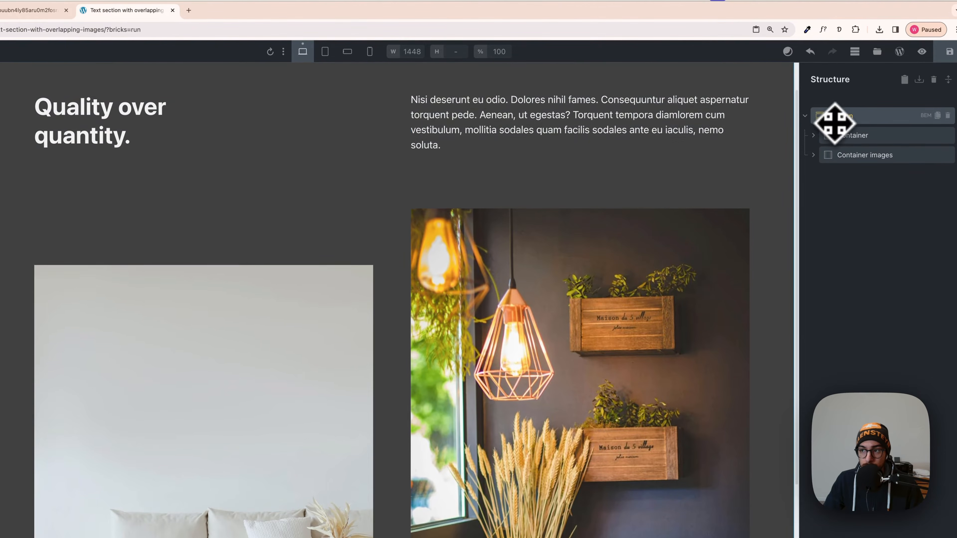
scroll(275, 297, "down", 6)
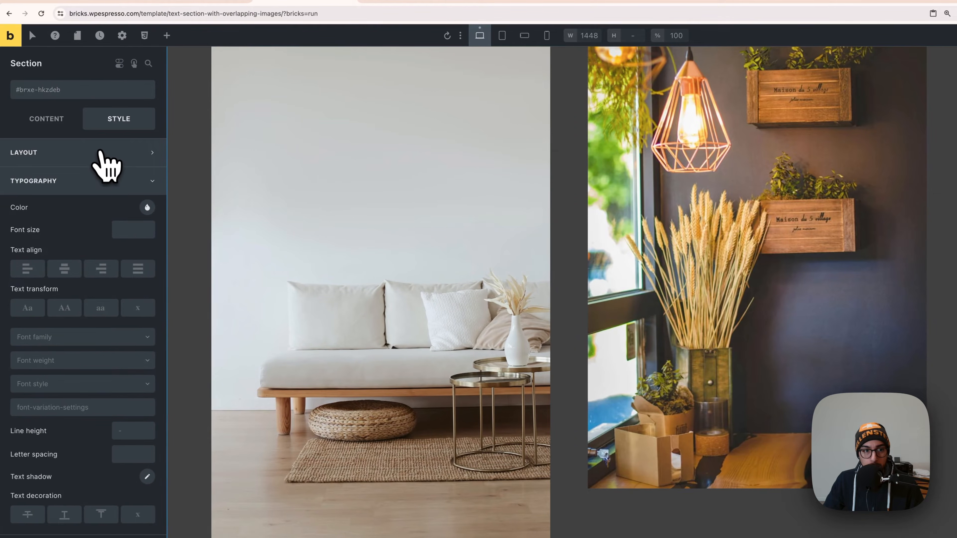
left_click(99, 151)
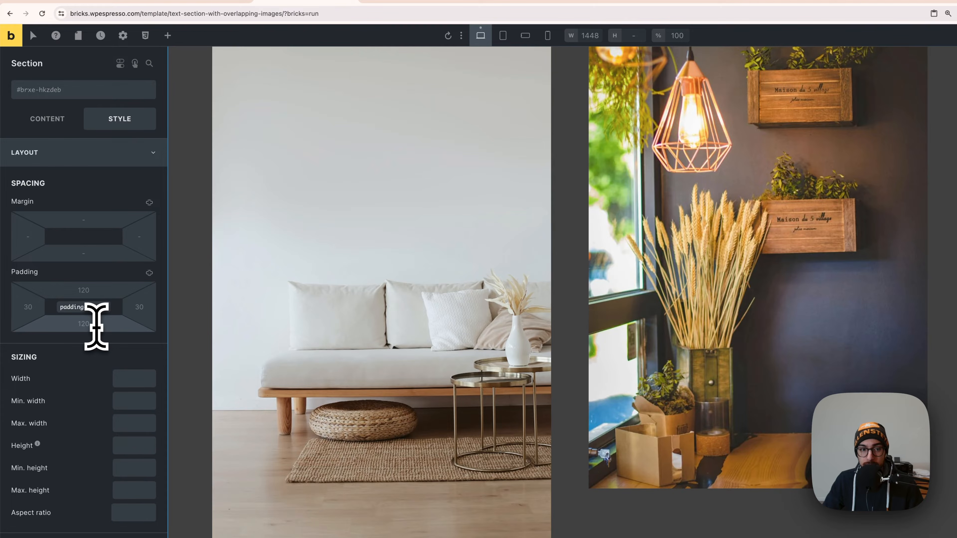
type("0")
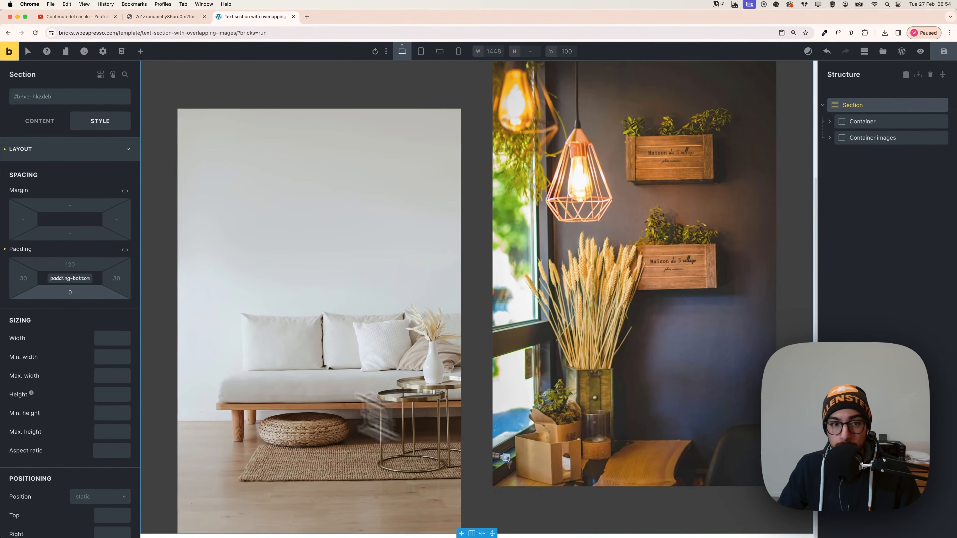
scroll(518, 299, "up", 4)
scroll(532, 295, "down", 4)
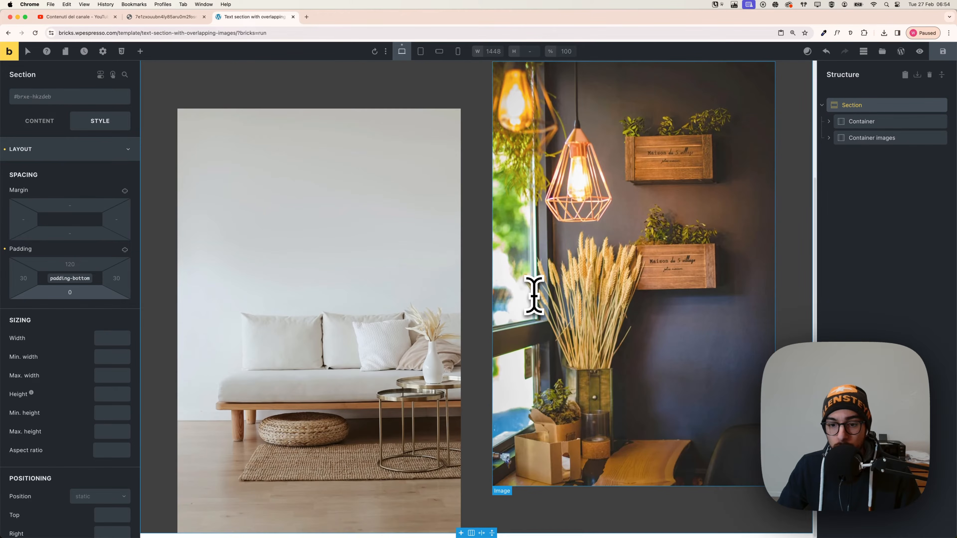
scroll(537, 307, "up", 3)
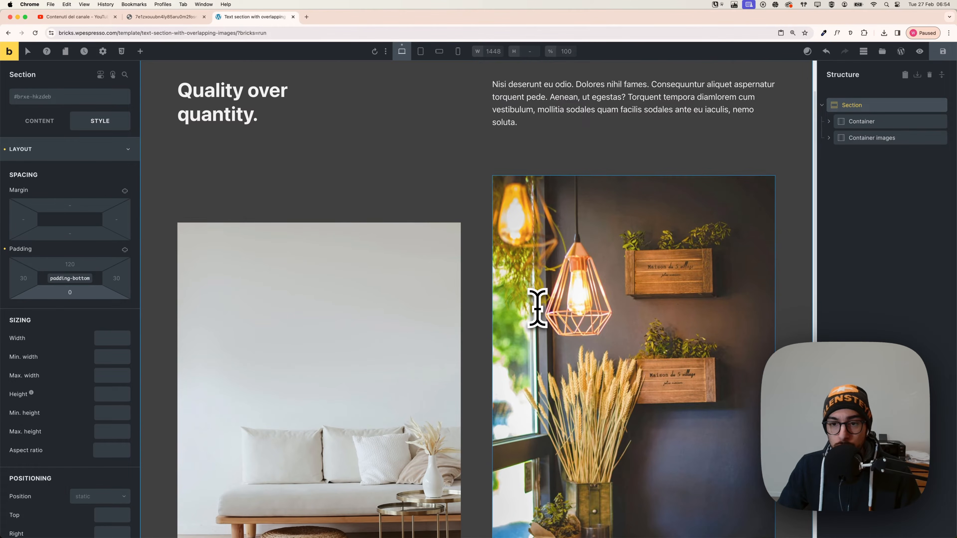
scroll(537, 308, "down", 3)
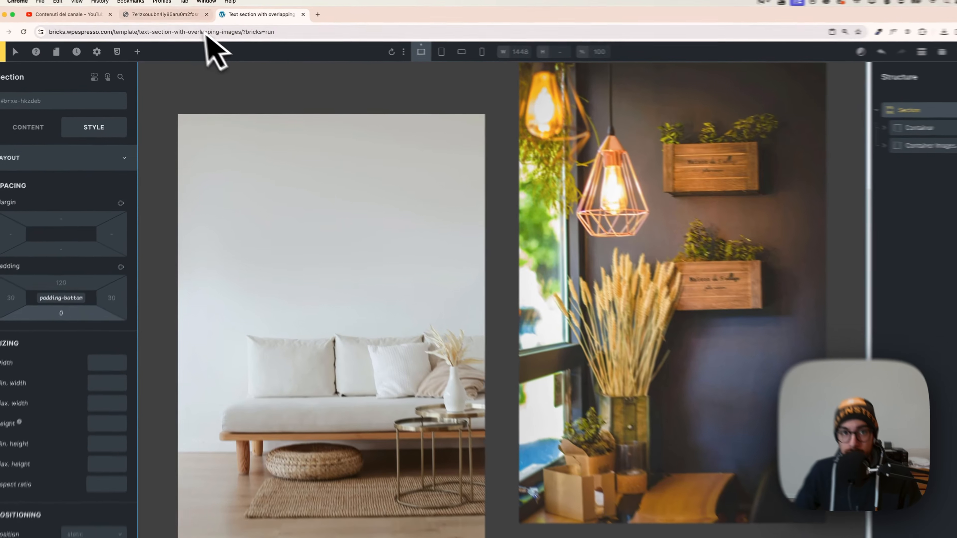
left_click(166, 17)
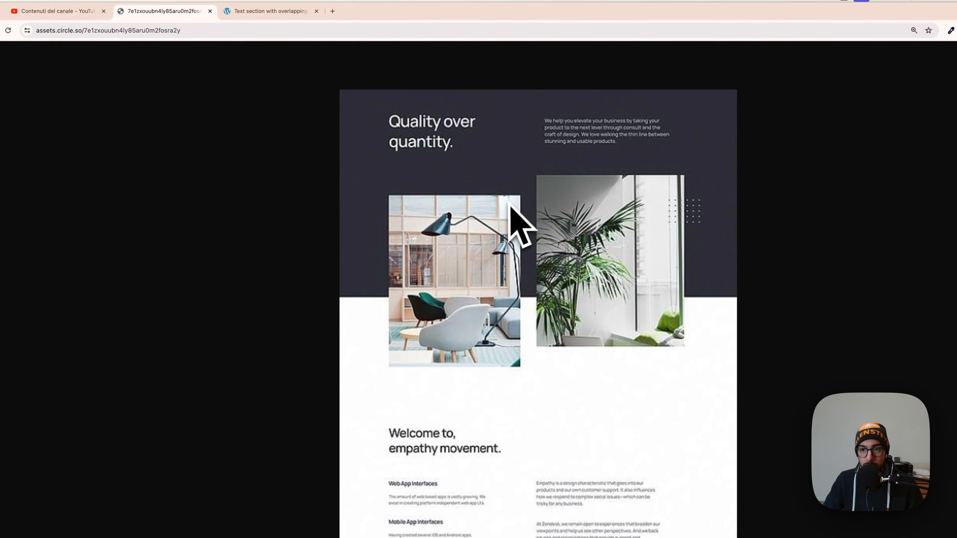
left_click(247, 11)
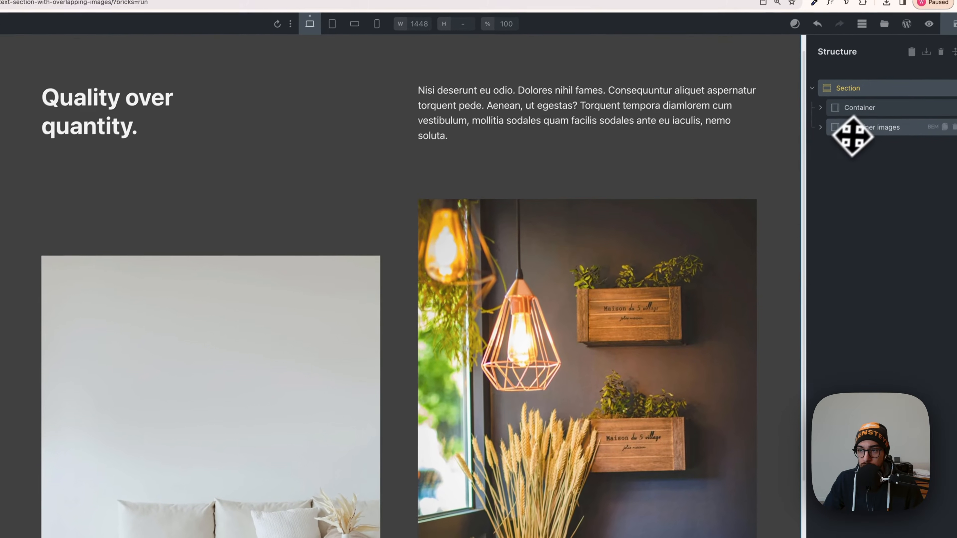
left_click(852, 140)
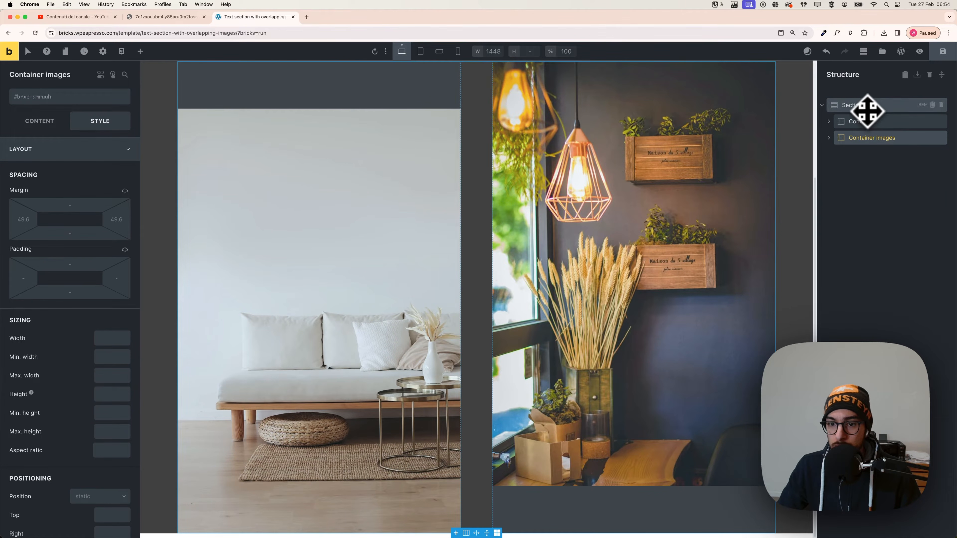
left_click(862, 106)
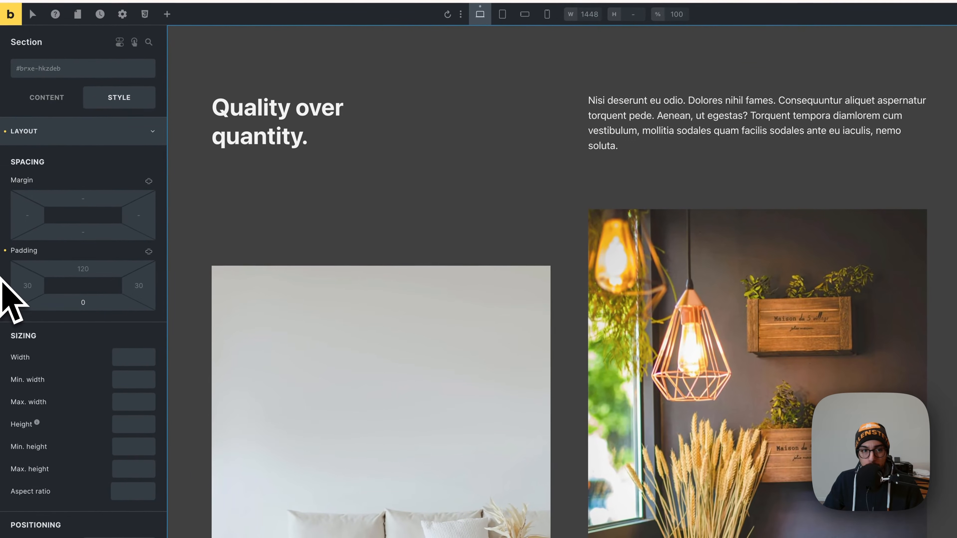
scroll(321, 386, "down", 5)
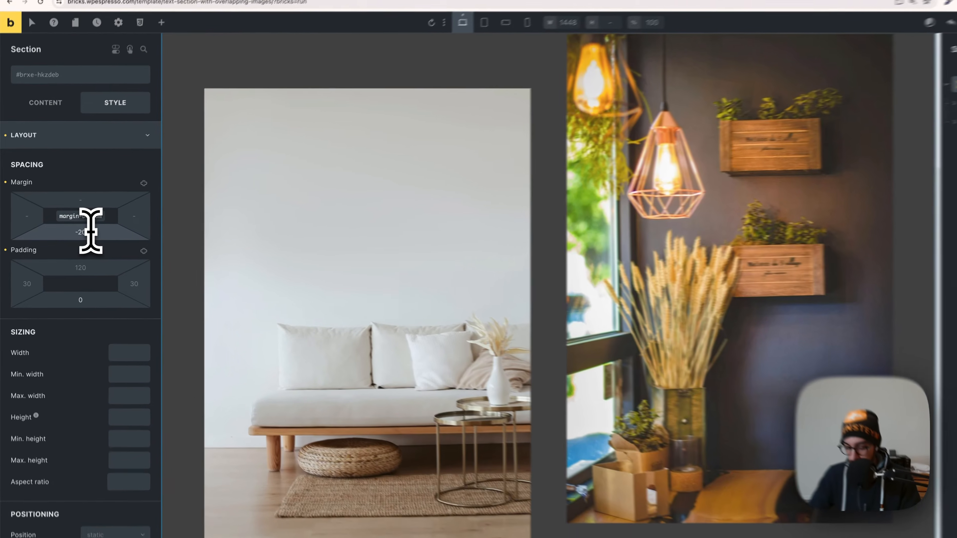
key("BackSpace")
key("BackSpace")
key("BackSpace")
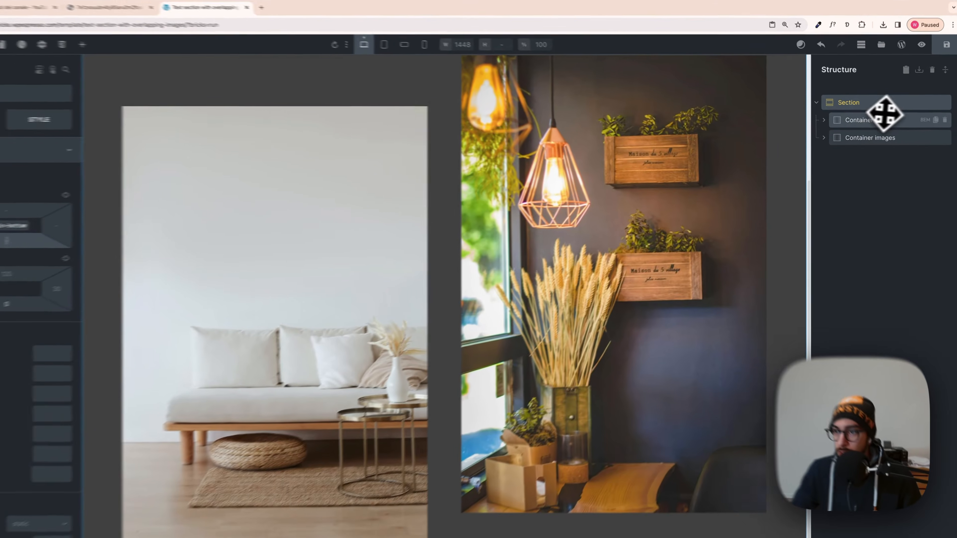
Set the bottom margin of Container images to -20em so the images overlap the Section's lower edge.
left_click(882, 119)
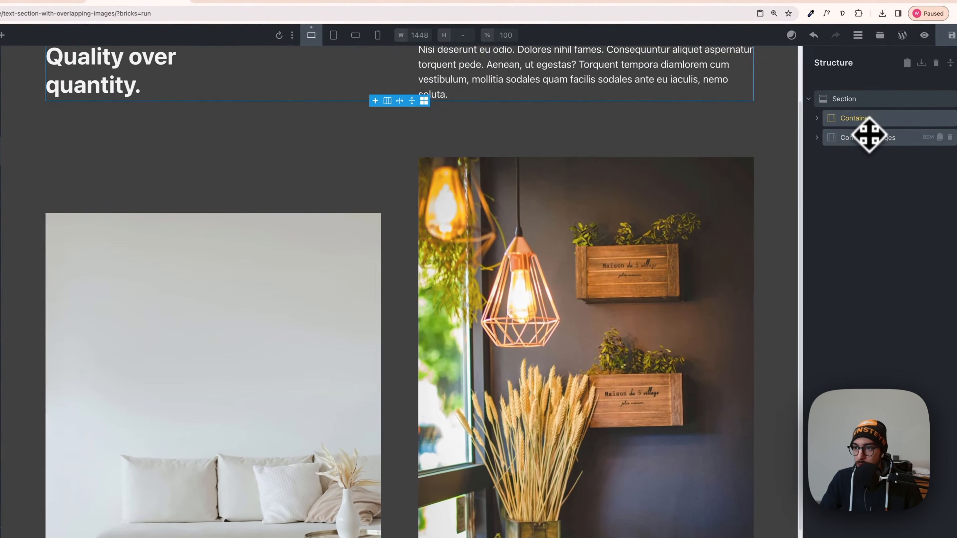
left_click(872, 135)
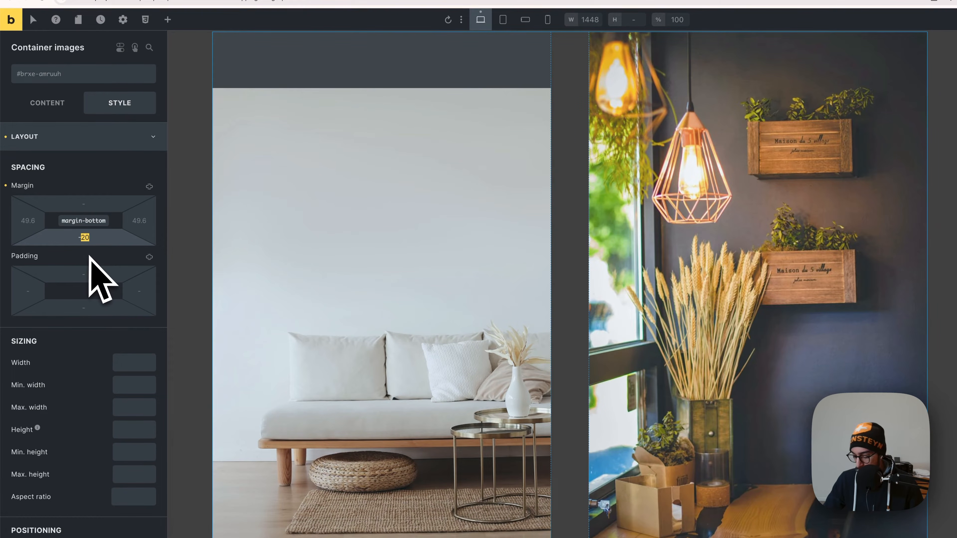
type("10")
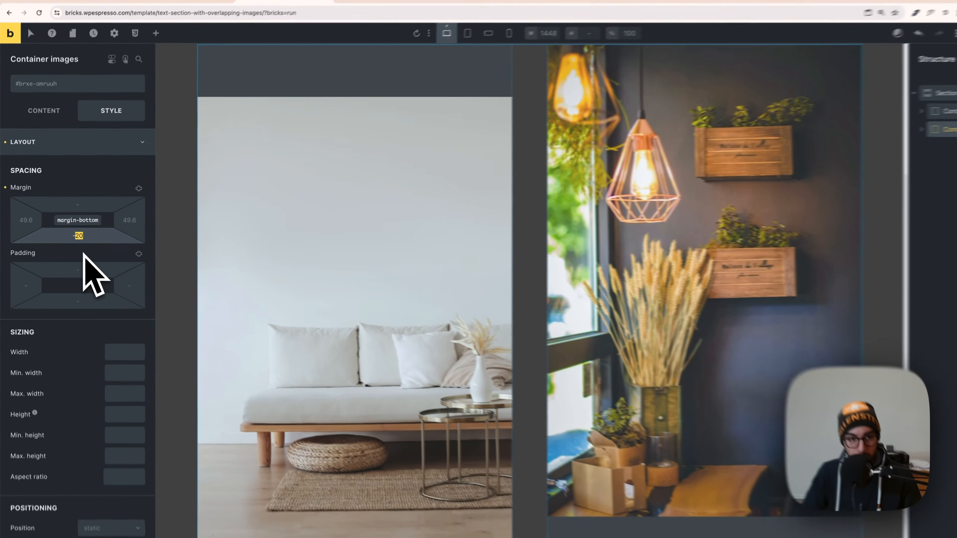
type("em")
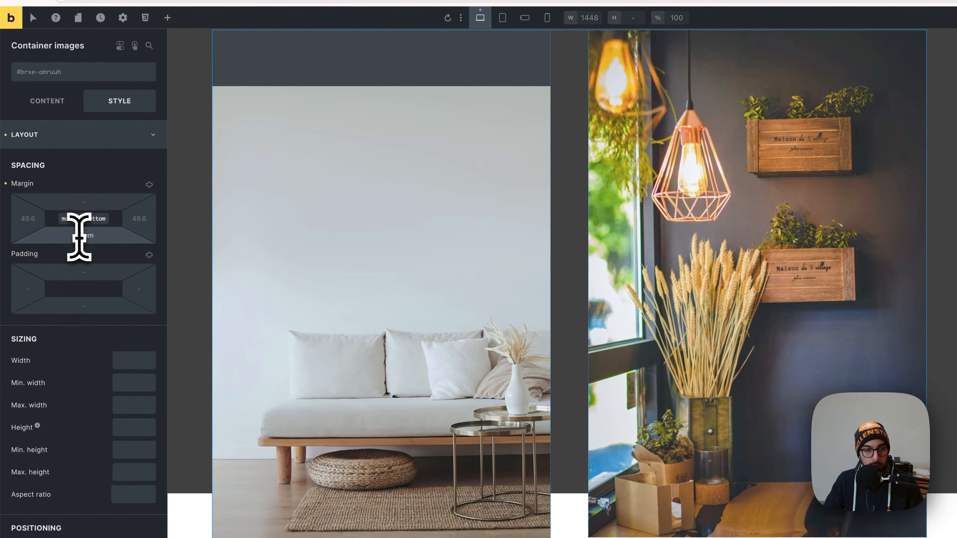
left_click_drag(70, 234, 63, 234)
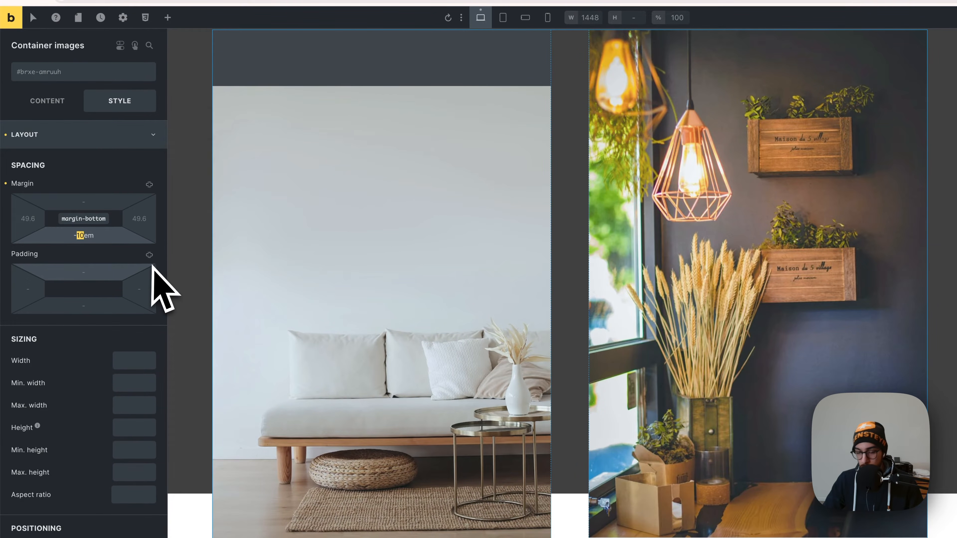
type("20")
scroll(823, 350, "up", 4)
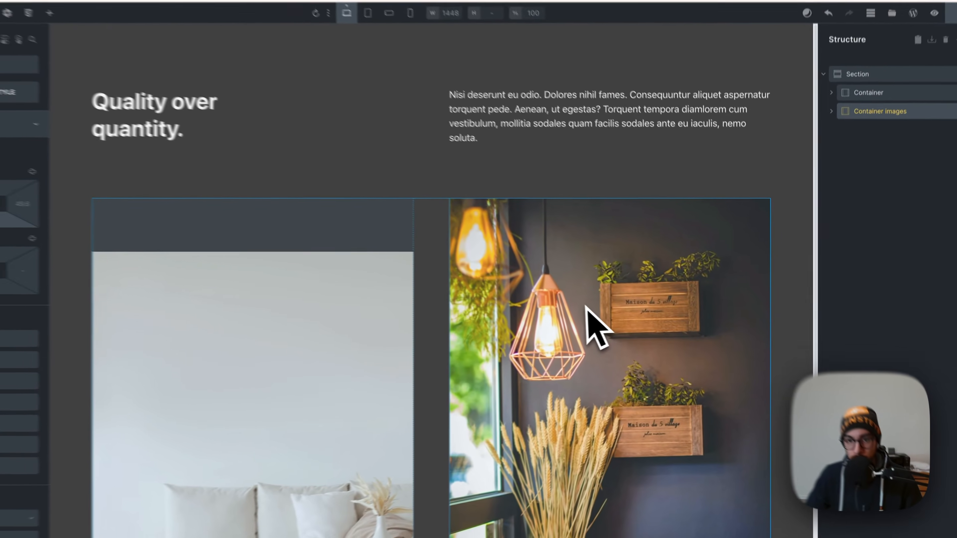
Compare the image overlap with the reference design and set the Section's bottom margin to 20em.
scroll(728, 339, "down", 4)
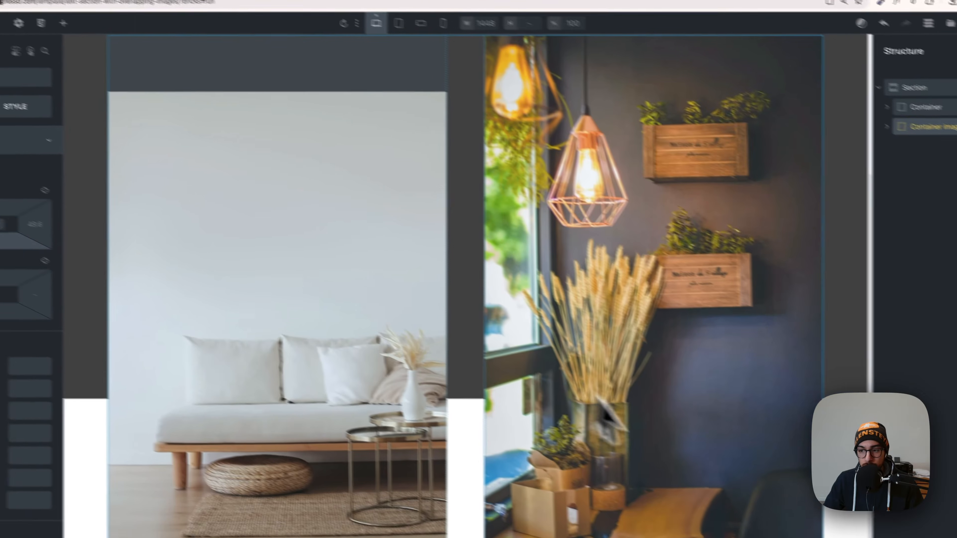
scroll(768, 422, "up", 5)
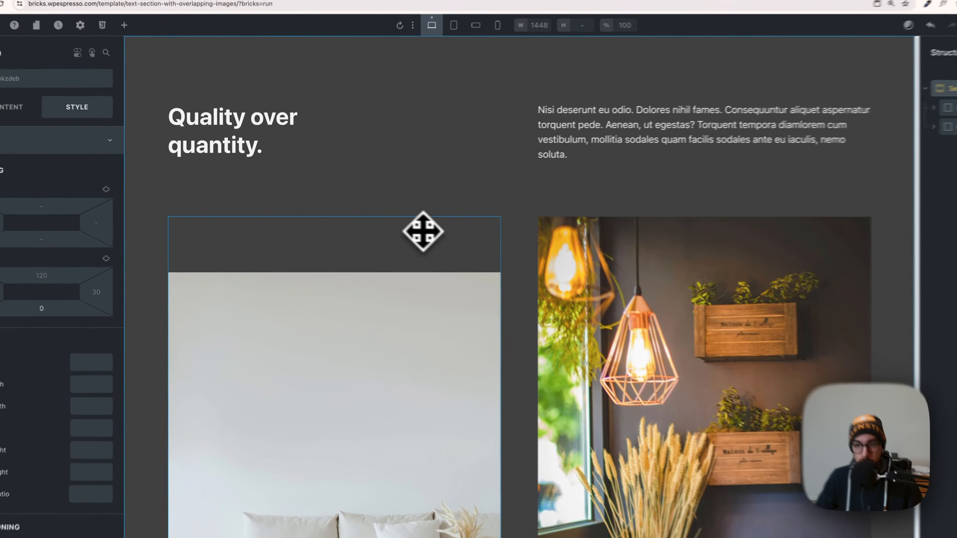
scroll(422, 231, "down", 4)
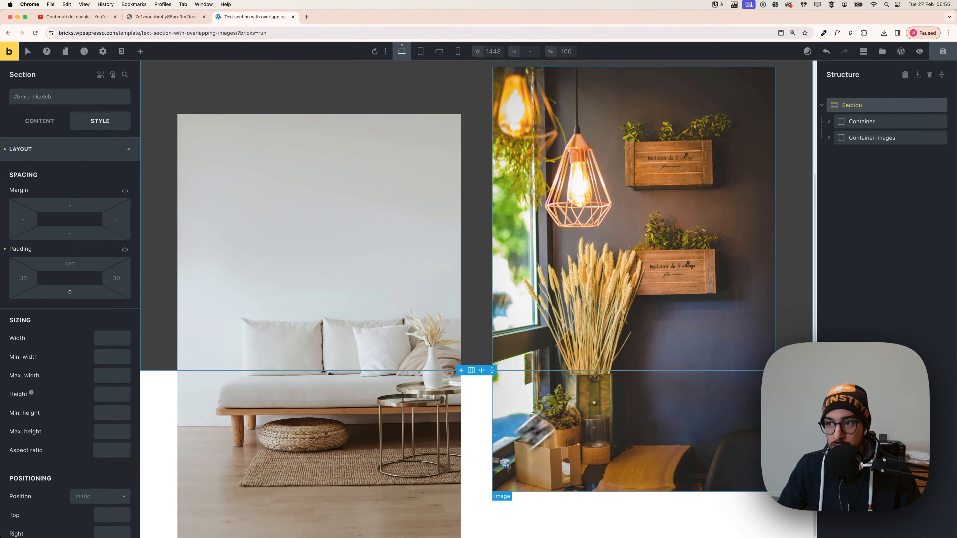
scroll(68, 296, "down", 2)
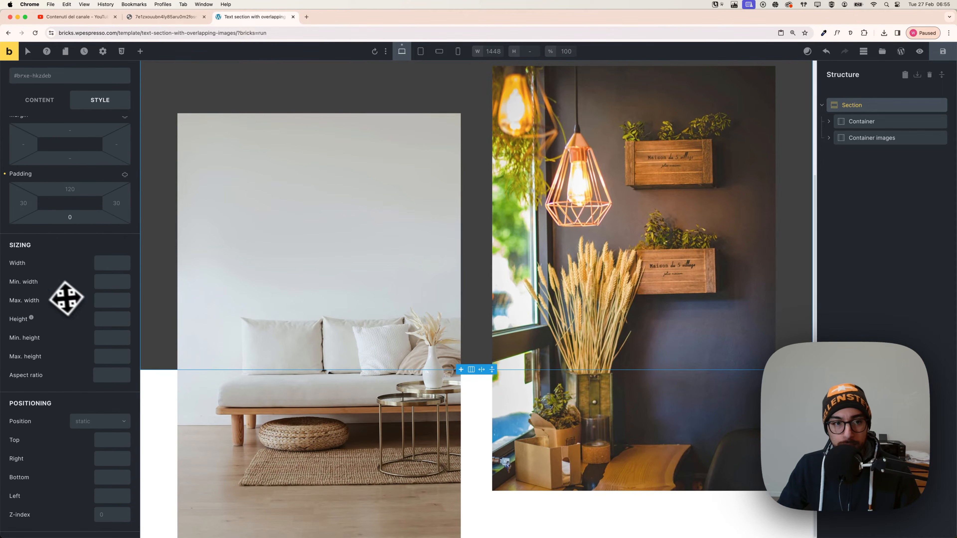
scroll(59, 295, "up", 2)
left_click(70, 232)
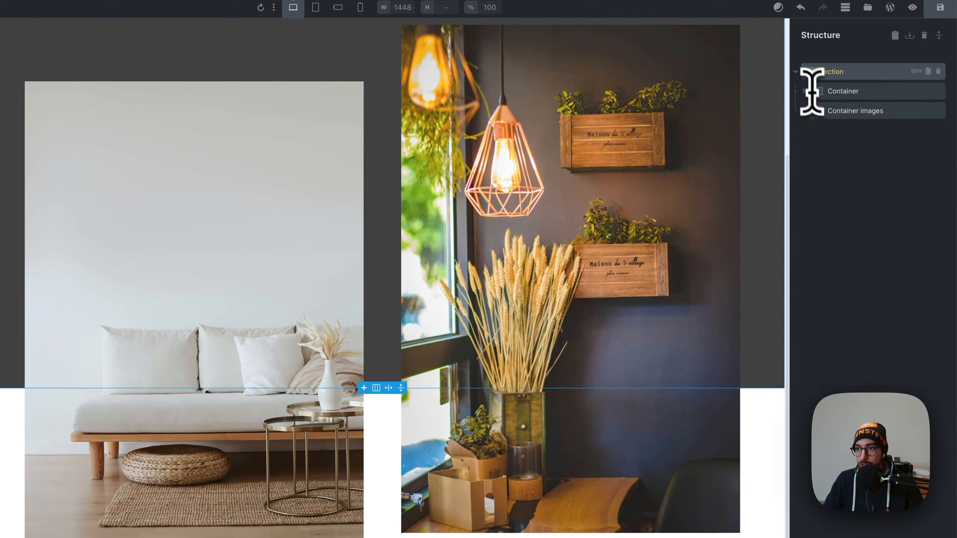
left_click(882, 20)
scroll(716, 339, "up", 4)
scroll(700, 370, "down", 4)
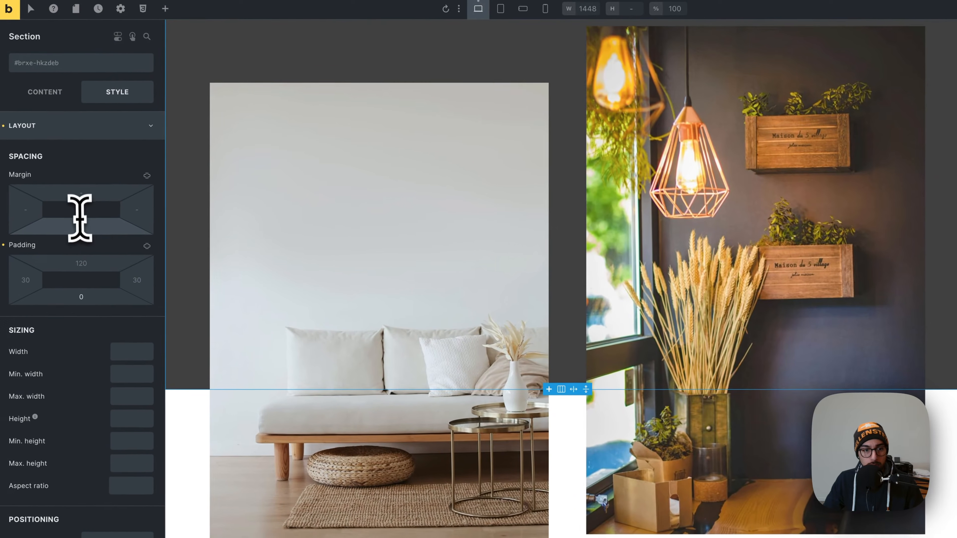
left_click(113, 232)
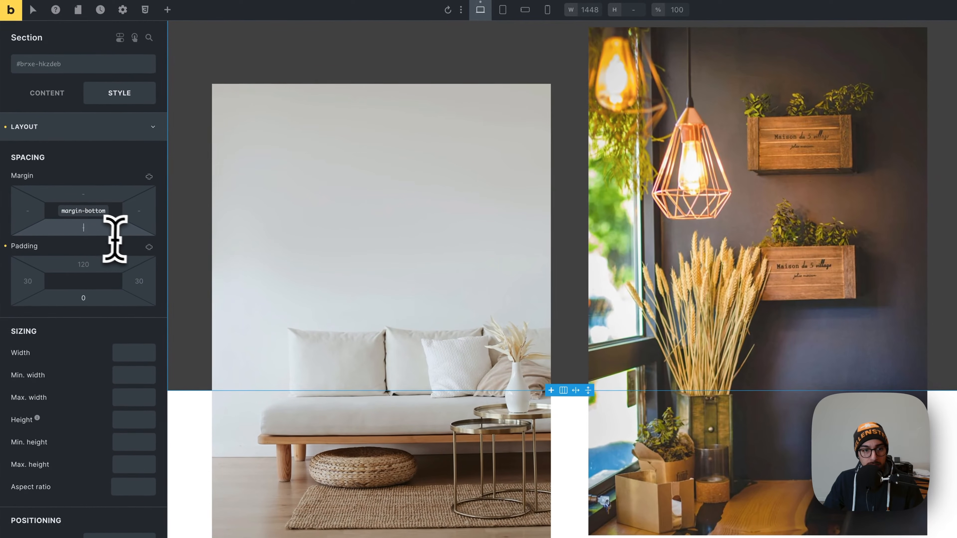
type("20")
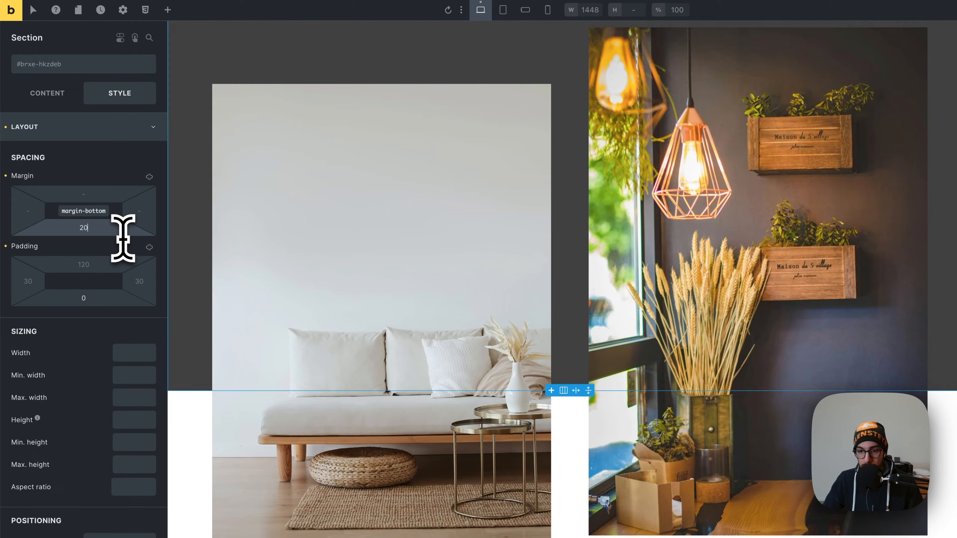
type("em")
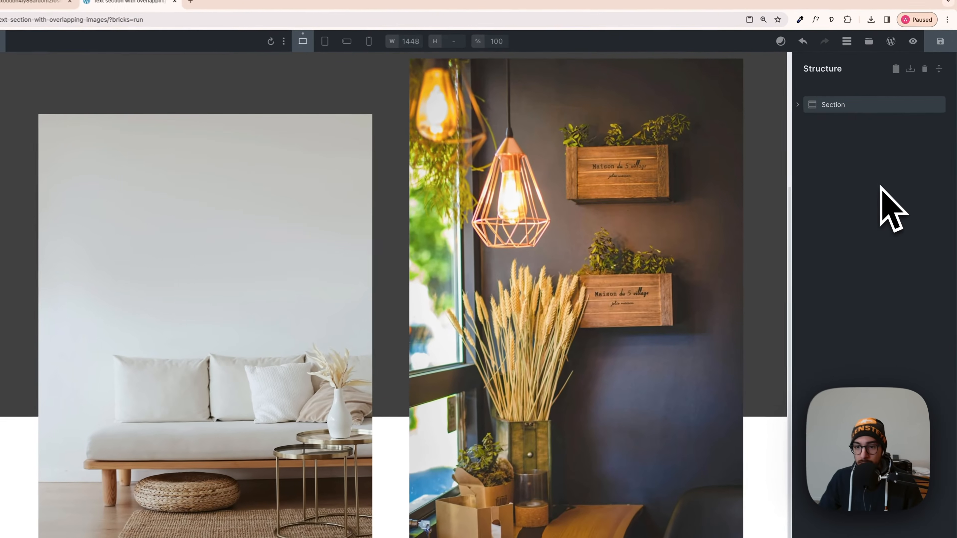
Add a second Section below the existing one to test the spacing under the overlapping images.
left_click(683, 273)
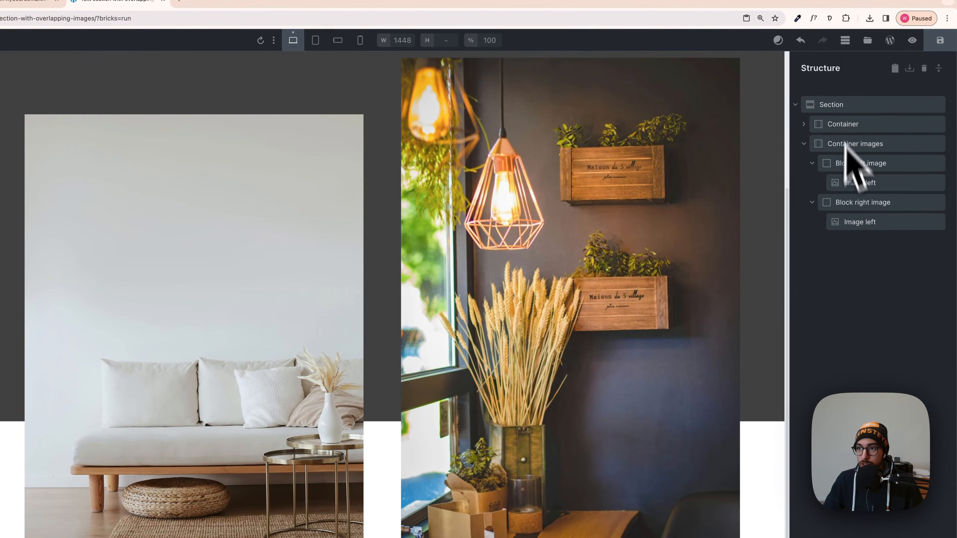
left_click(805, 108)
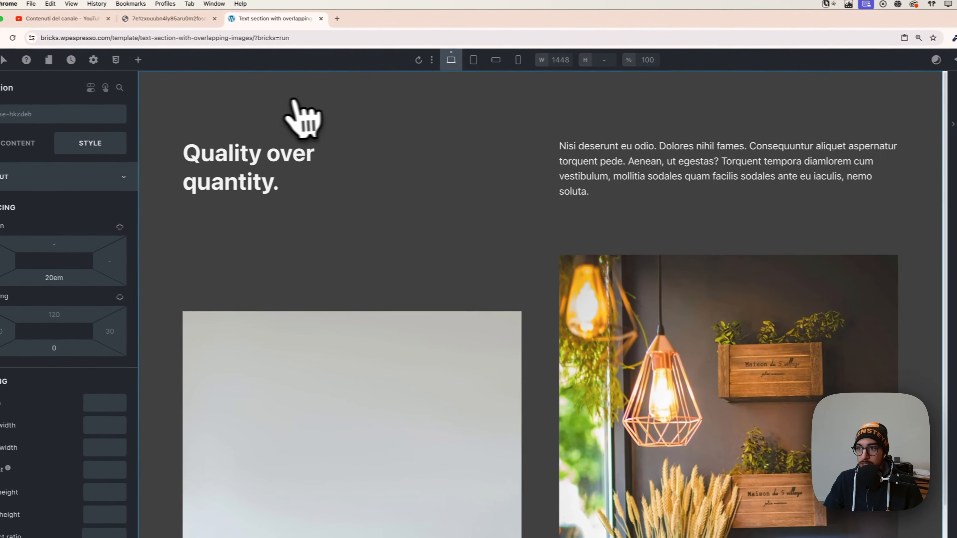
left_click(137, 60)
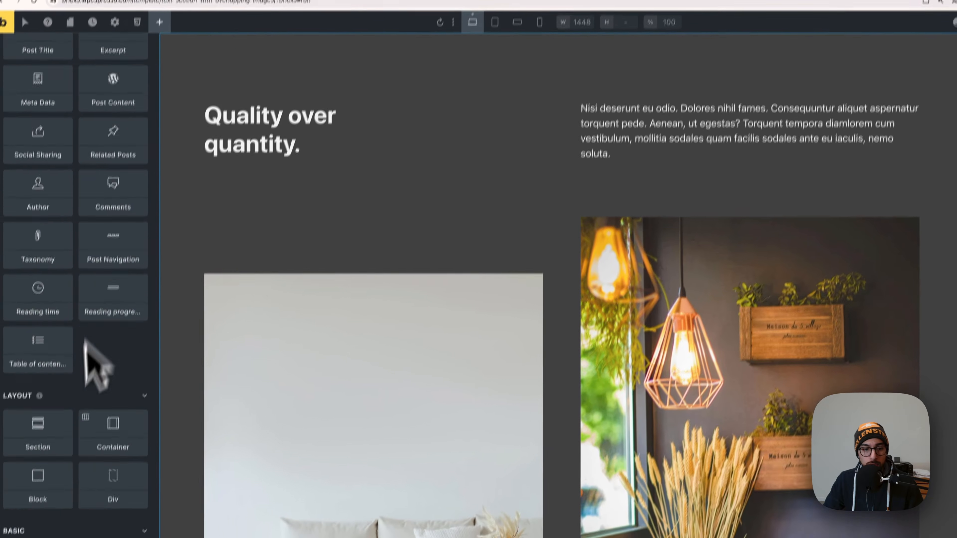
scroll(93, 363, "down", 4)
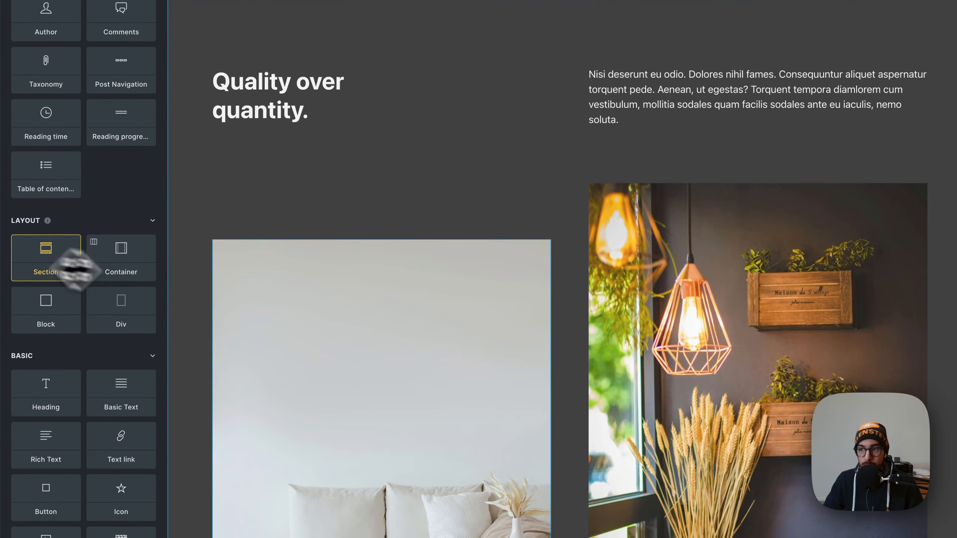
left_click_drag(75, 269, 642, 417)
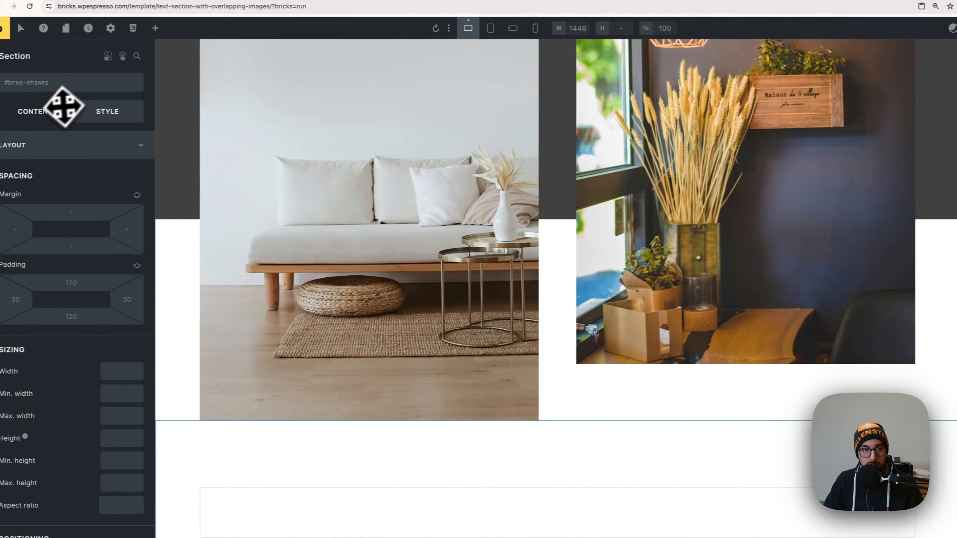
Set the new Section's background to the darkest of the Automatic.css background colours.
left_click(82, 149)
left_click(76, 195)
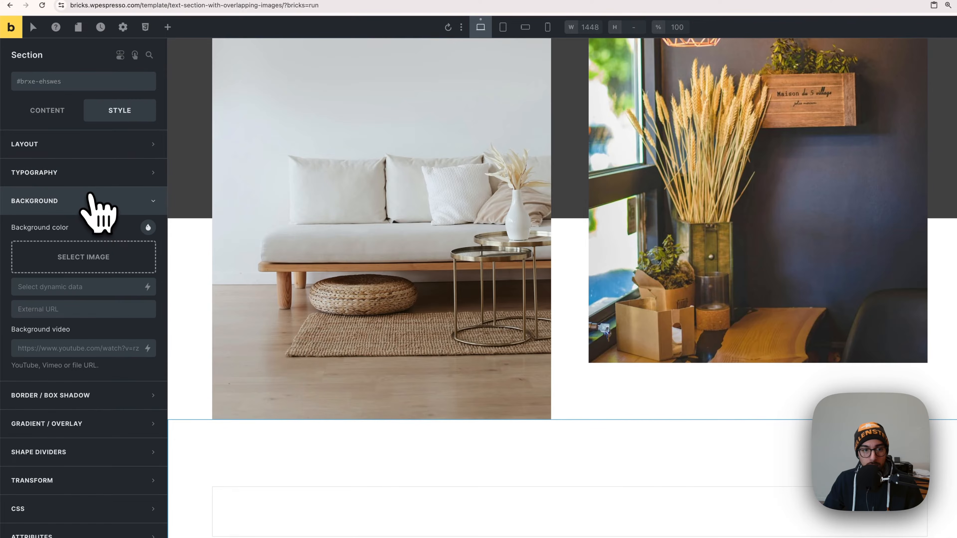
left_click(148, 227)
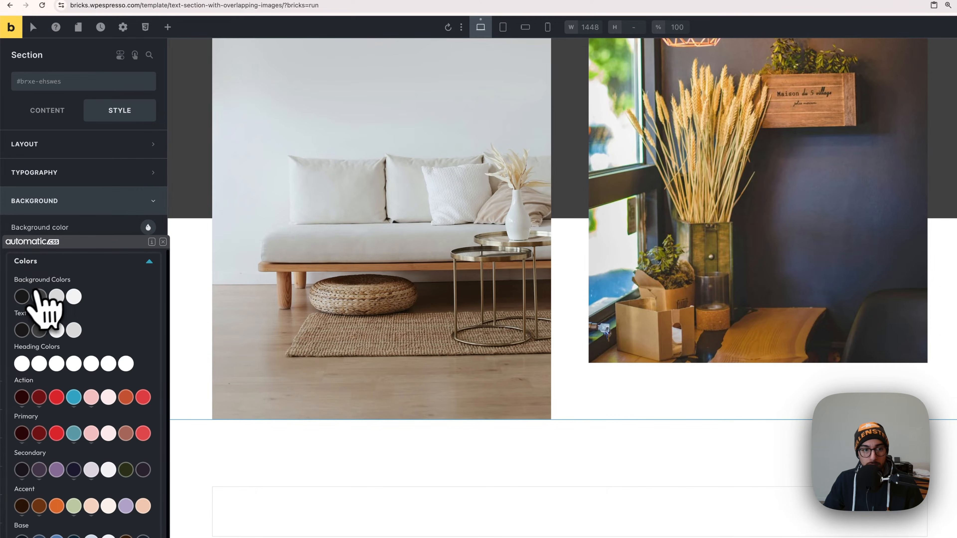
left_click(23, 296)
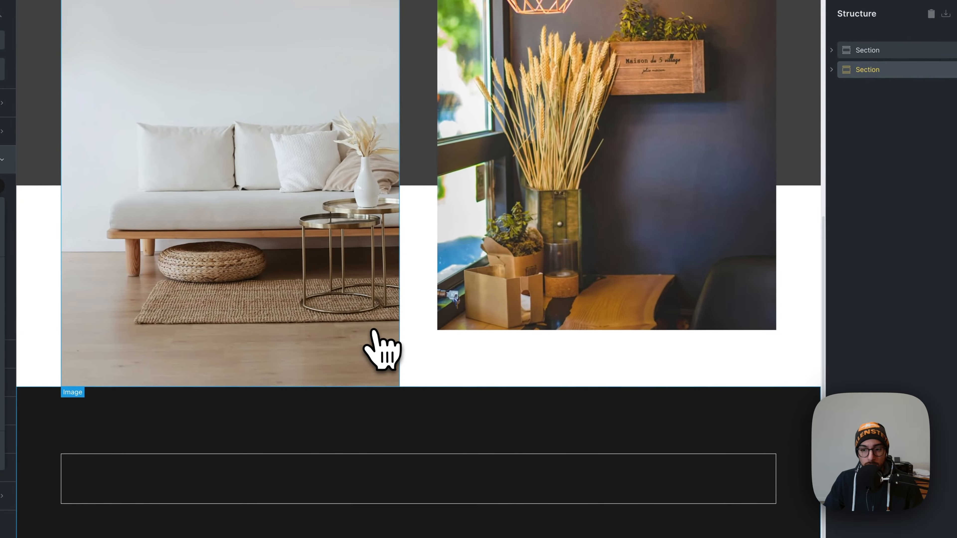
Return to the first Section and enter 20em as its bottom margin, checking the gap down to the second Section.
scroll(376, 331, "down", 1)
left_click(889, 55)
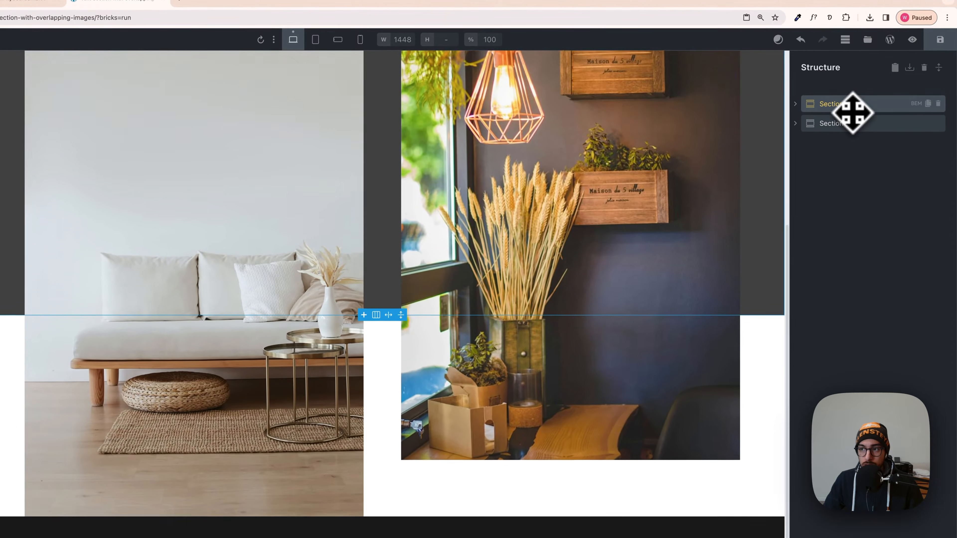
scroll(404, 433, "down", 7)
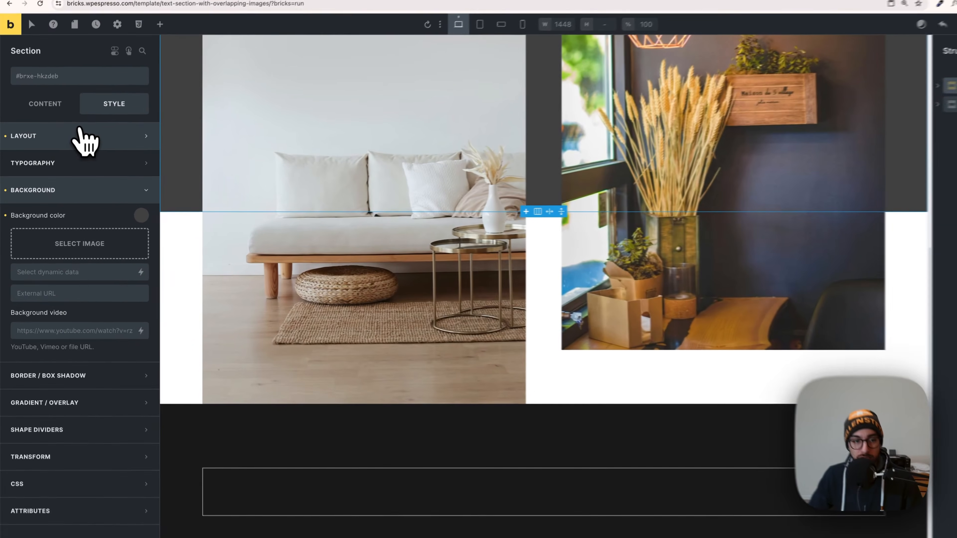
left_click(64, 149)
left_click(70, 233)
type("20em")
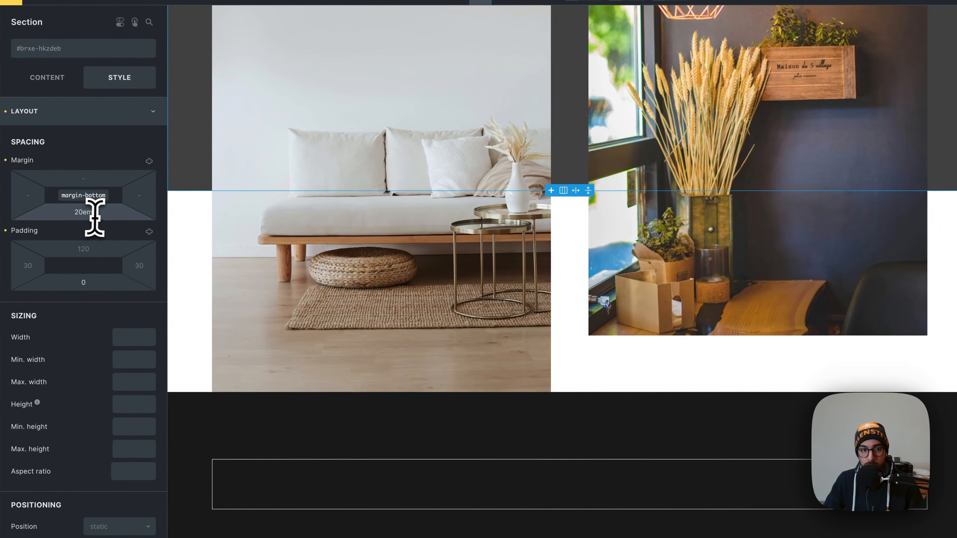
left_click_drag(95, 217, 75, 215)
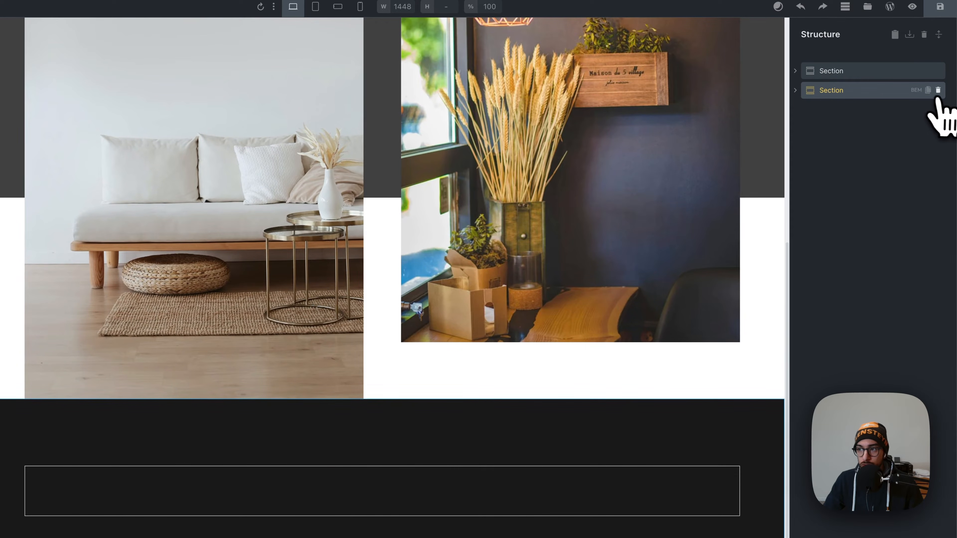
Delete the second Section and review the remaining section from the heading to the overlapping images.
left_click(937, 91)
scroll(683, 289, "up", 4)
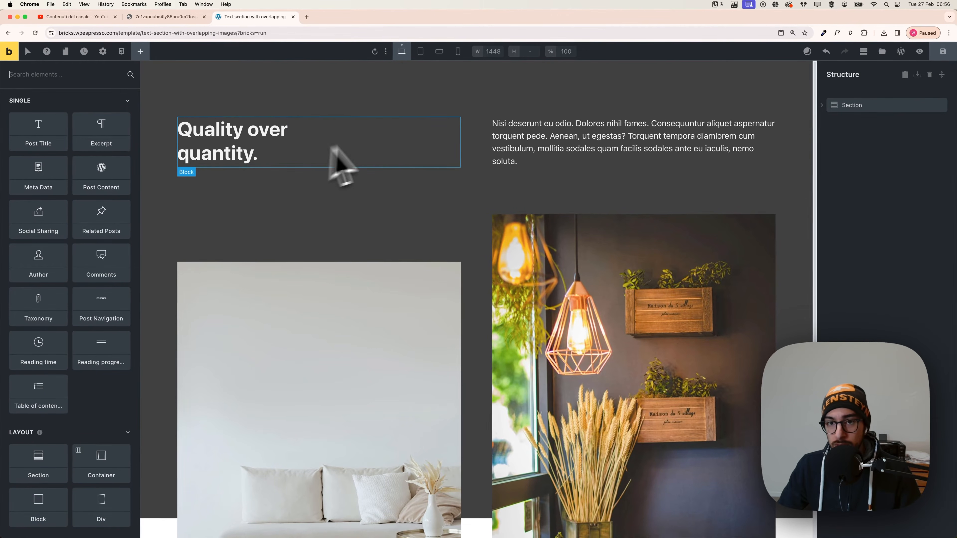
scroll(520, 367, "down", 3)
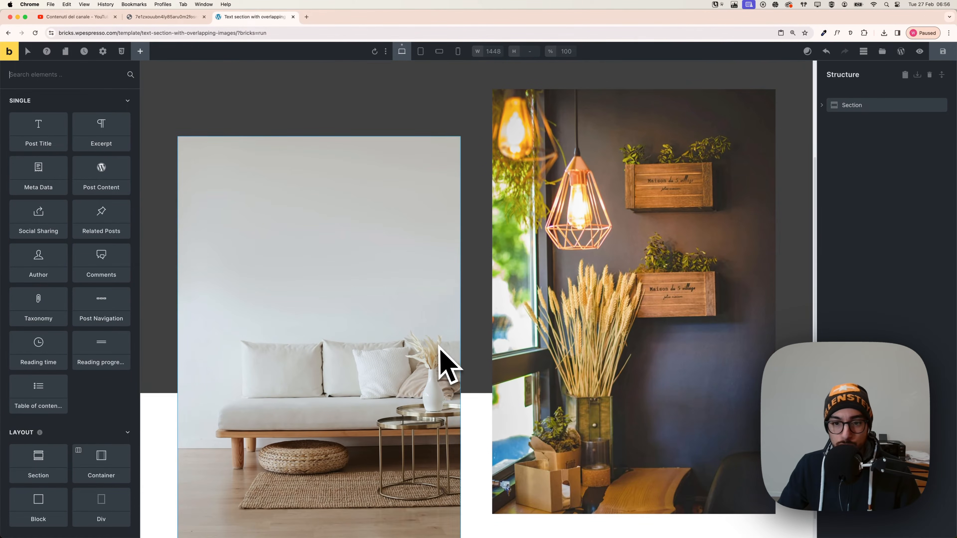
scroll(486, 381, "up", 3)
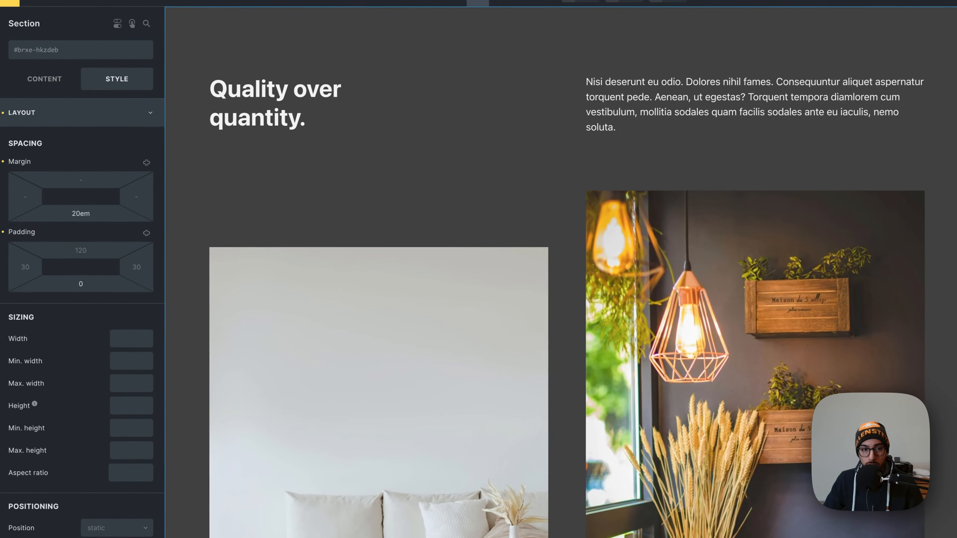
Try the Section's width at var(--width-xl), inspect the layout, and clear the width setting.
scroll(88, 338, "down", 2)
right_click(138, 283)
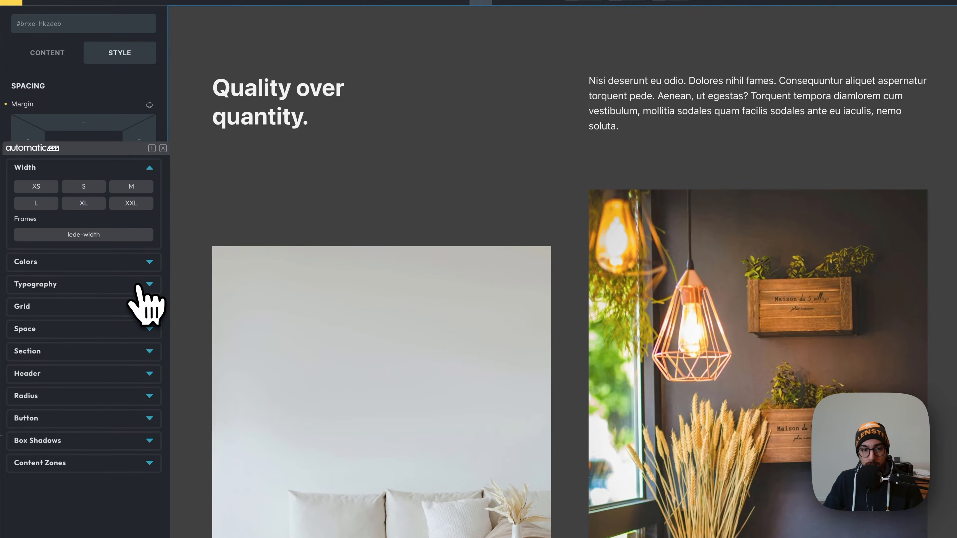
left_click(104, 204)
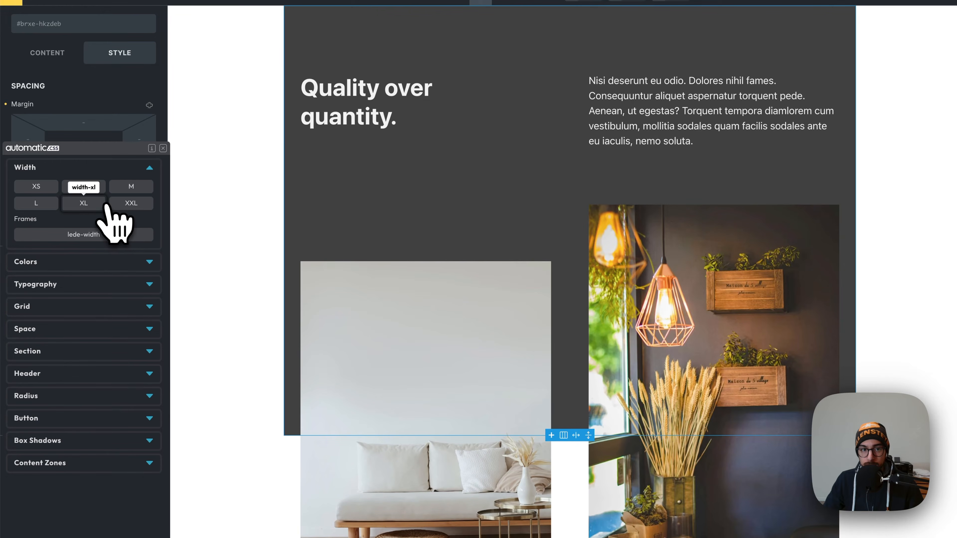
left_click(102, 203)
scroll(337, 440, "down", 2)
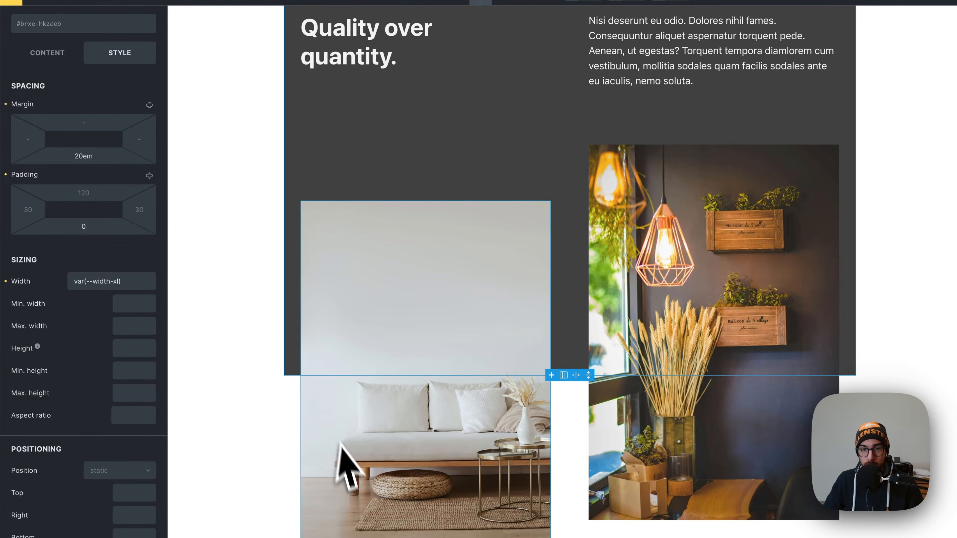
scroll(401, 471, "up", 2)
scroll(769, 390, "down", 2)
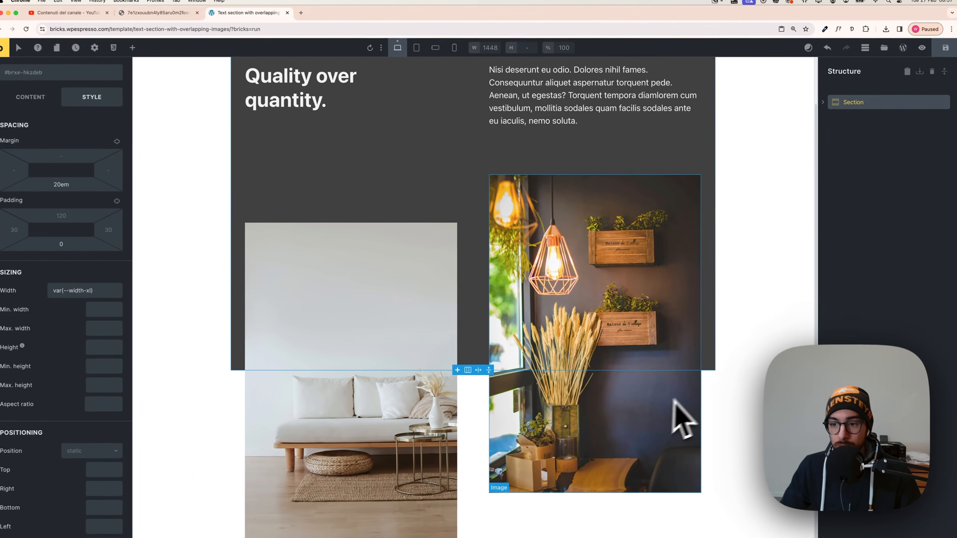
scroll(459, 278, "up", 1)
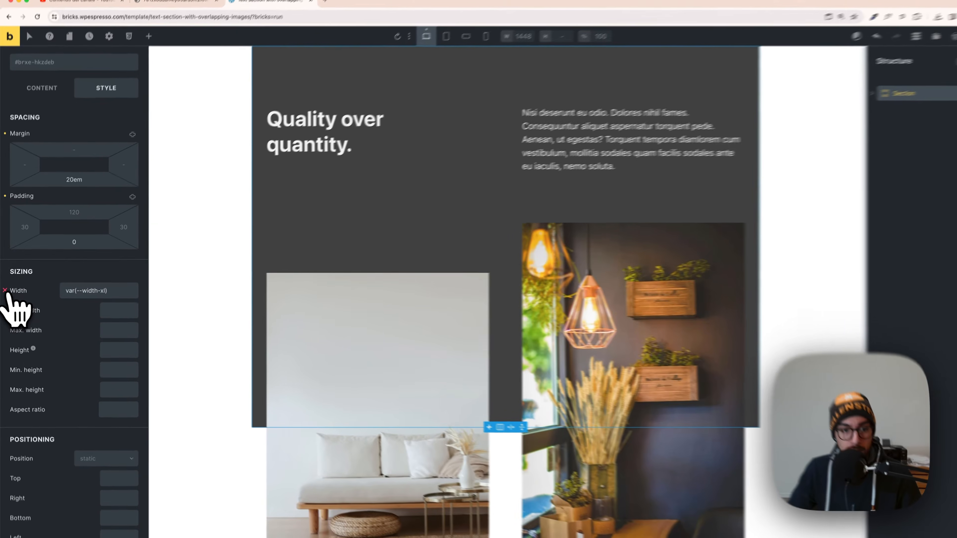
left_click(5, 291)
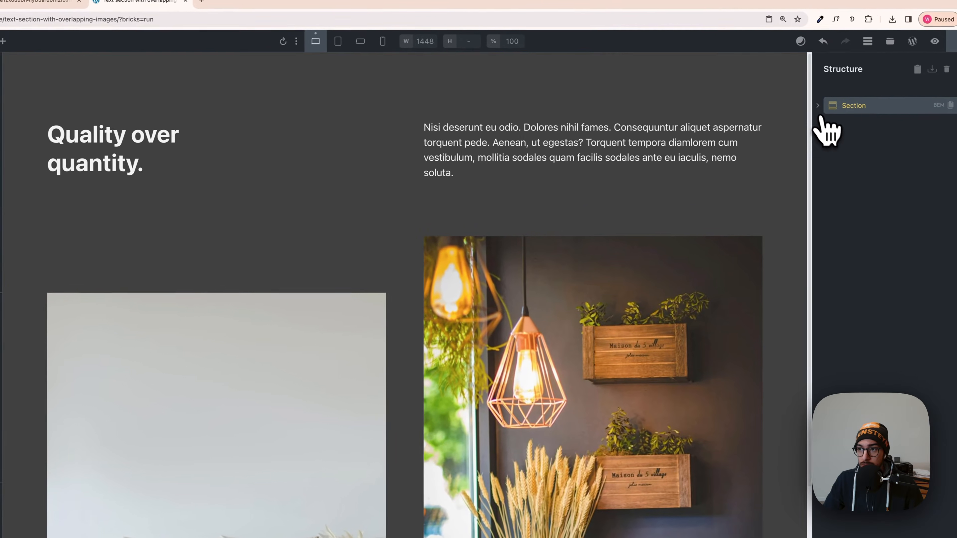
Set the width of the Container holding the heading and text to var(--width-xl).
left_click(856, 96)
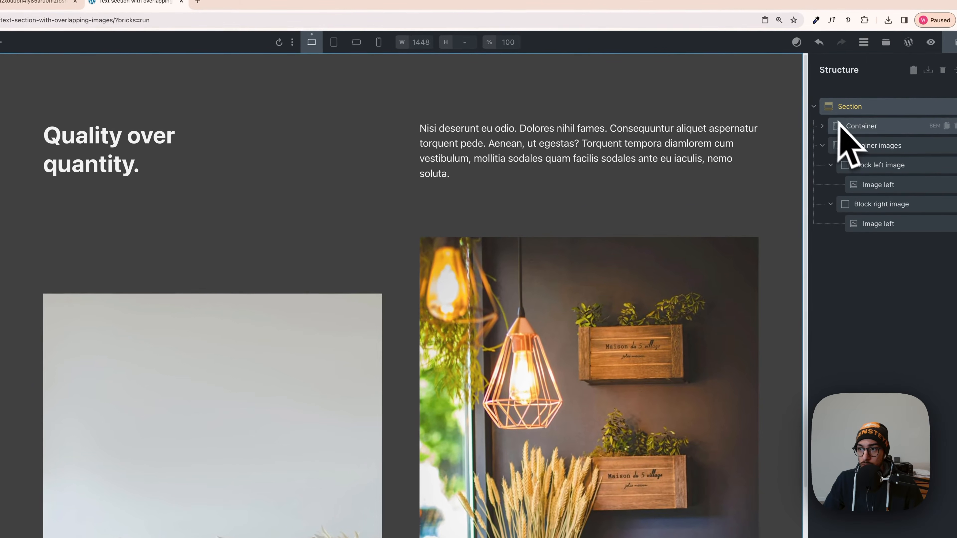
left_click(865, 135)
left_click(896, 136)
left_click(852, 127)
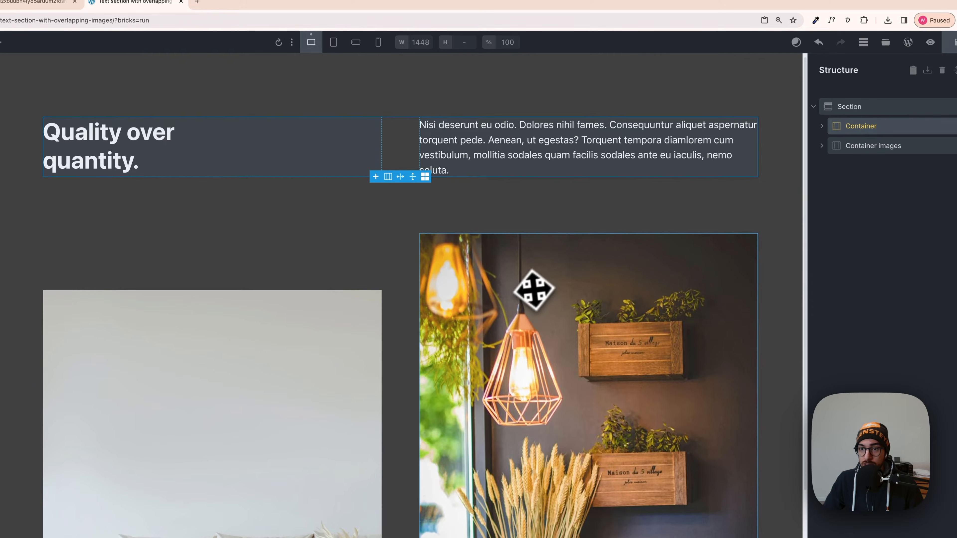
left_click(870, 149)
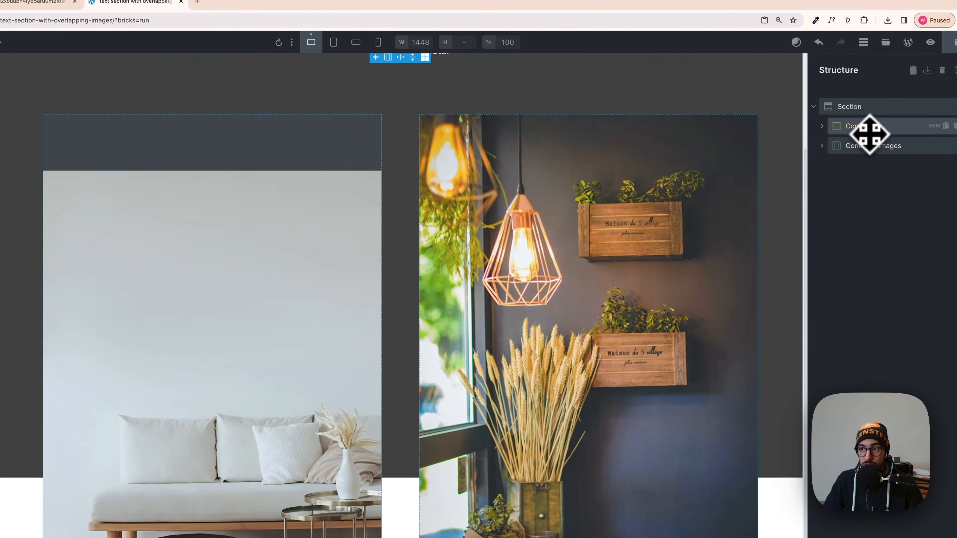
left_click(869, 131)
scroll(712, 226, "down", 1)
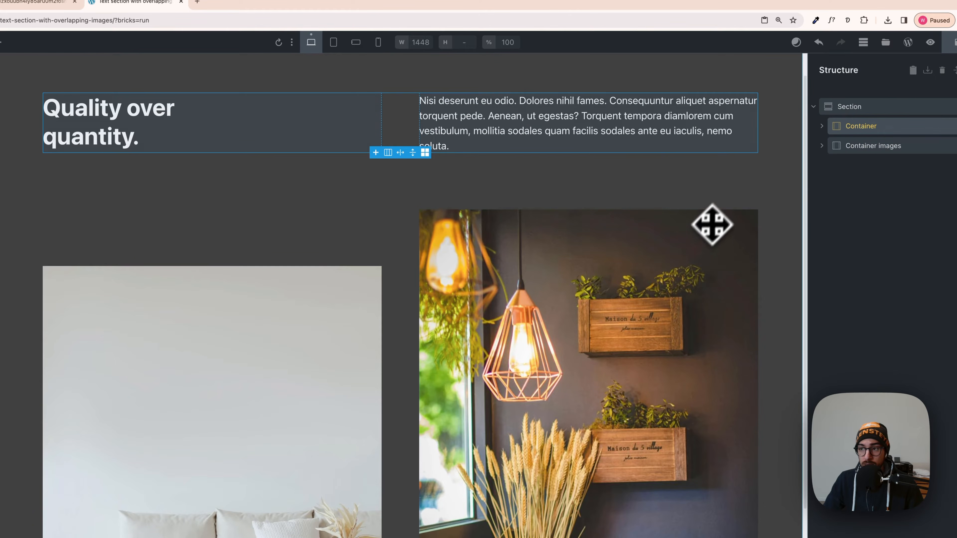
left_click(859, 132)
right_click(130, 367)
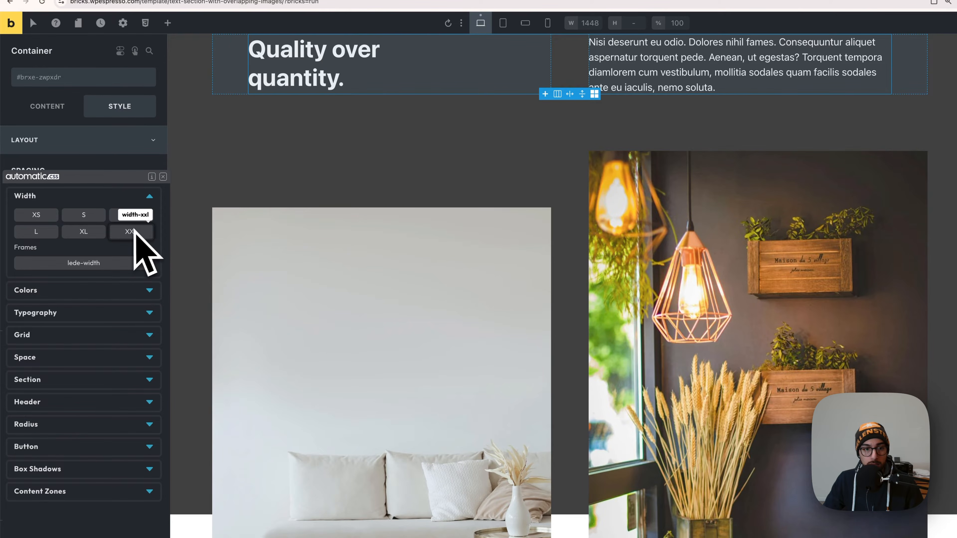
left_click(99, 234)
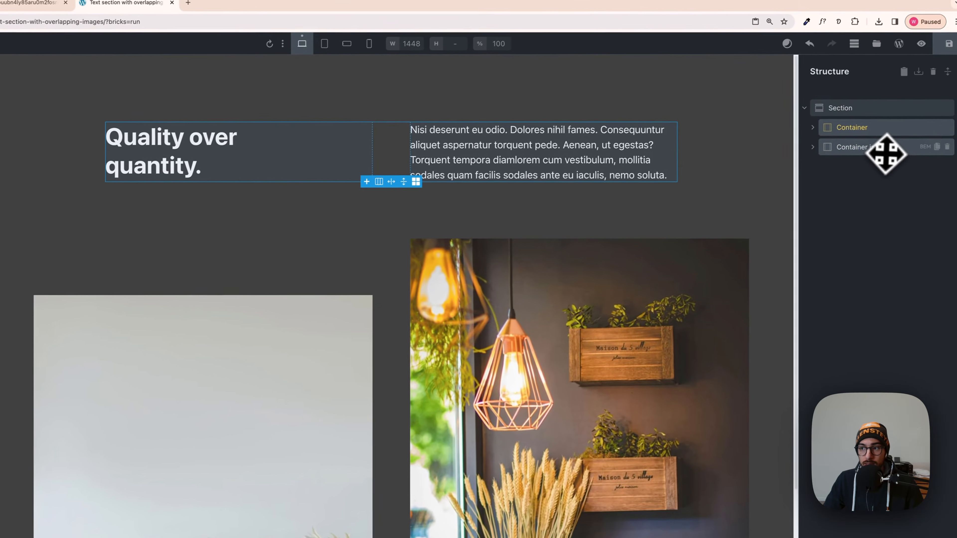
Set the width of the Container images element to var(--width-xl) and check it against the heading container.
left_click(920, 135)
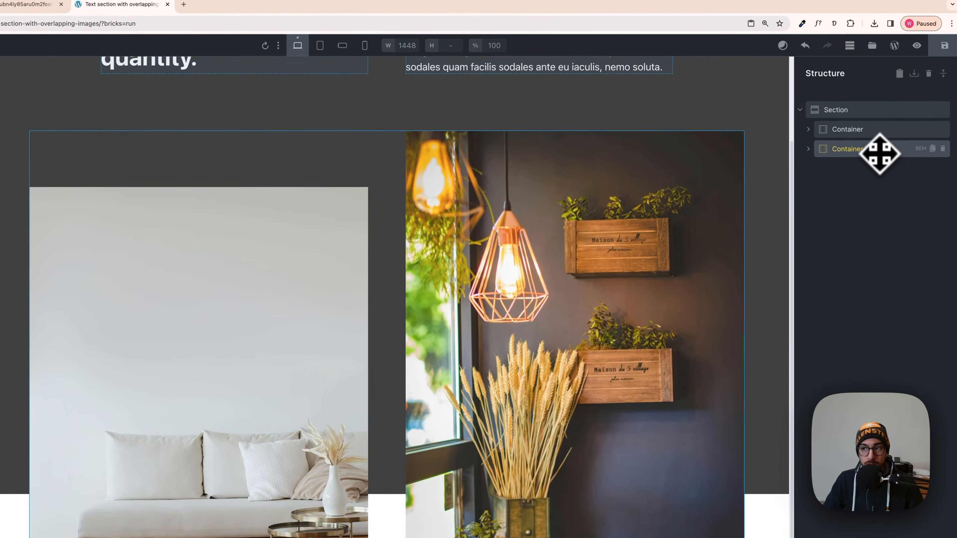
scroll(803, 207, "up", 5)
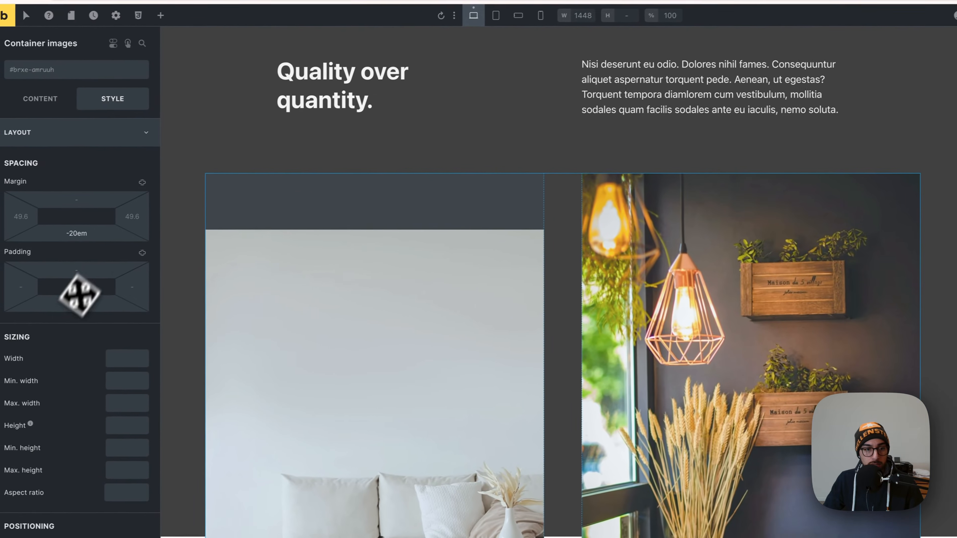
right_click(125, 357)
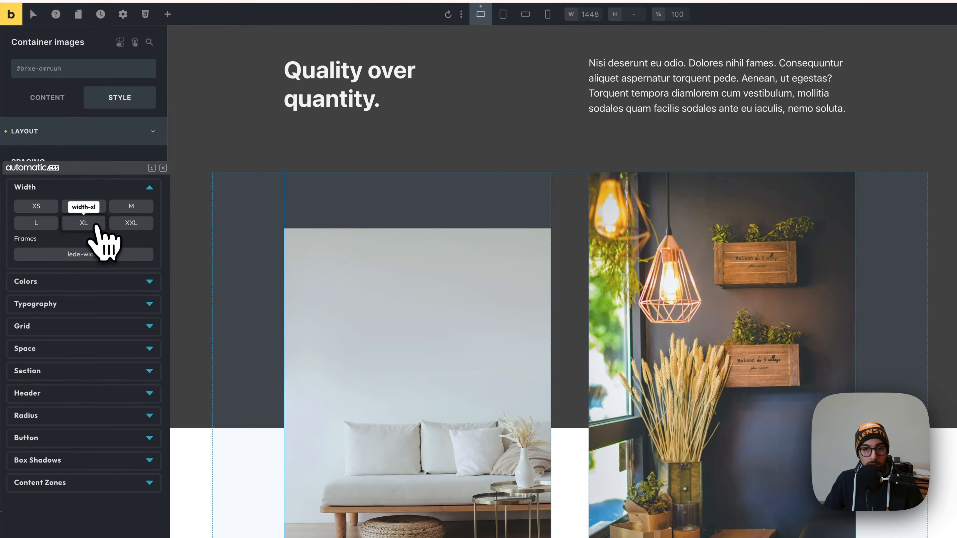
left_click(95, 226)
left_click(244, 332)
scroll(241, 332, "up", 1)
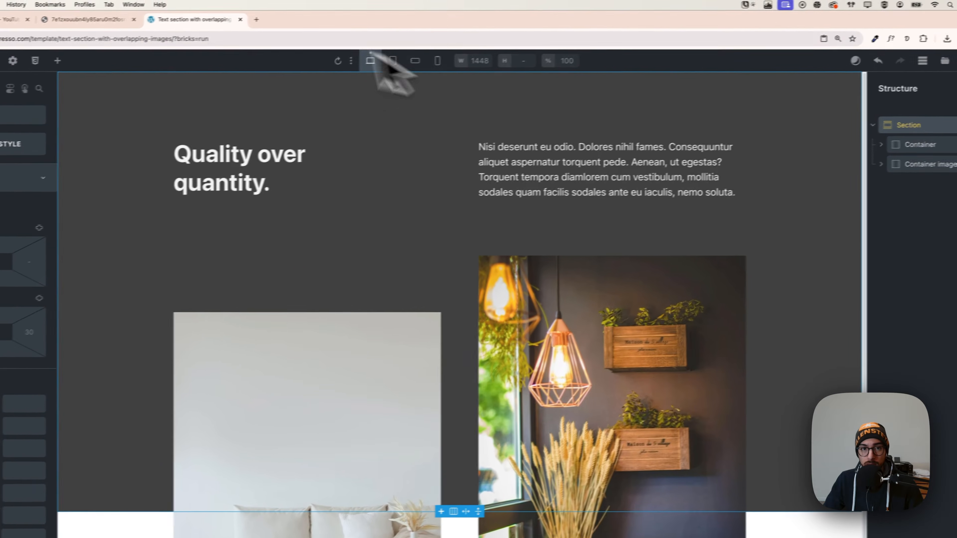
Compare the section with the reference design, examining the text, the staggered images and the dot pattern beside the right image.
left_click(177, 14)
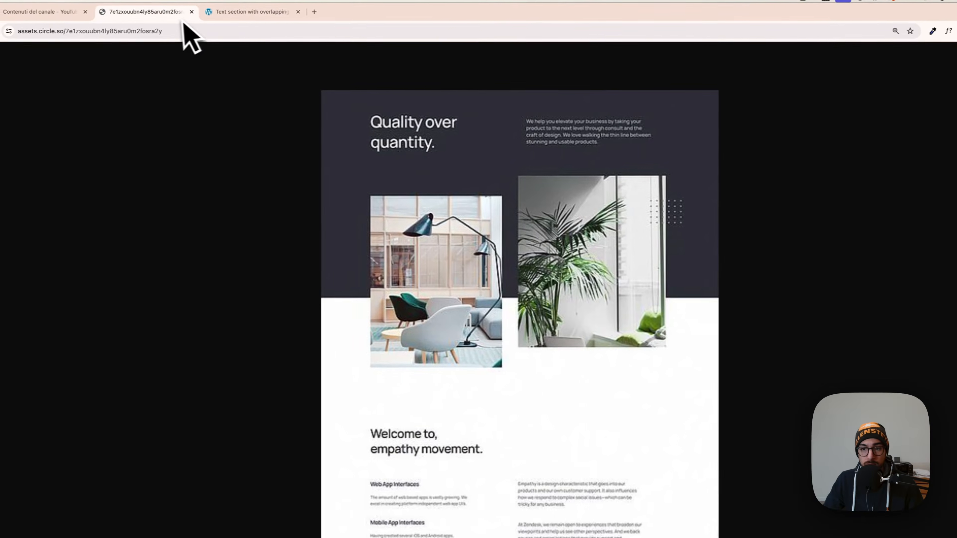
left_click(226, 12)
scroll(562, 341, "down", 2)
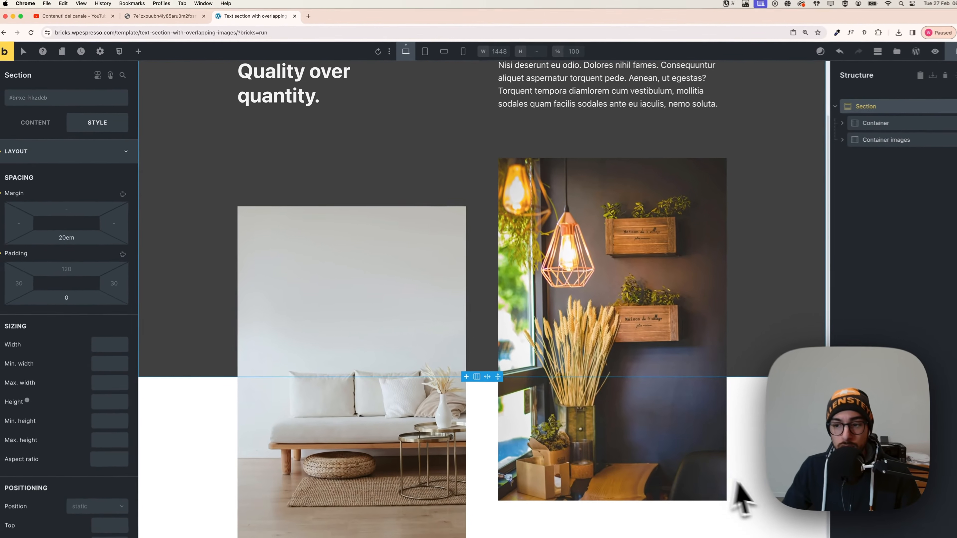
left_click(843, 532)
scroll(845, 532, "up", 2)
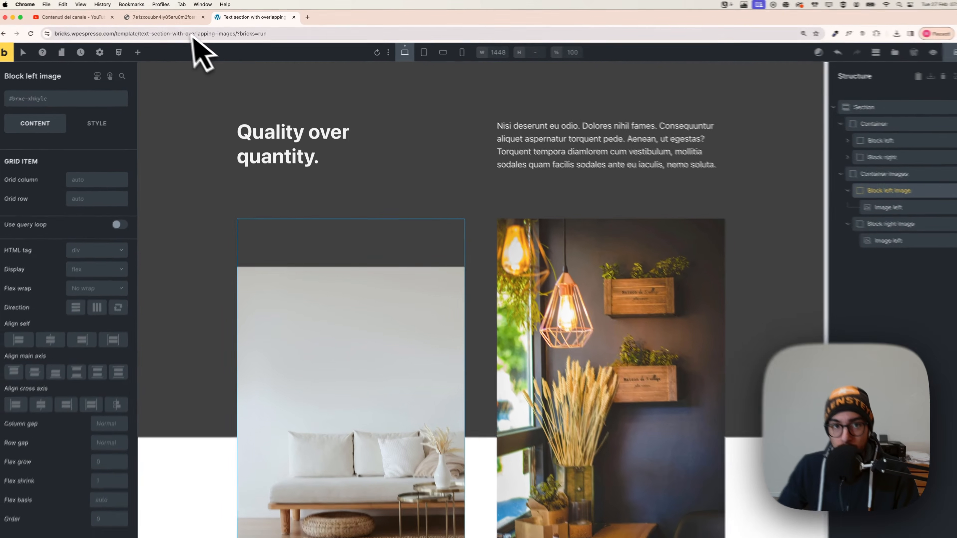
left_click(177, 17)
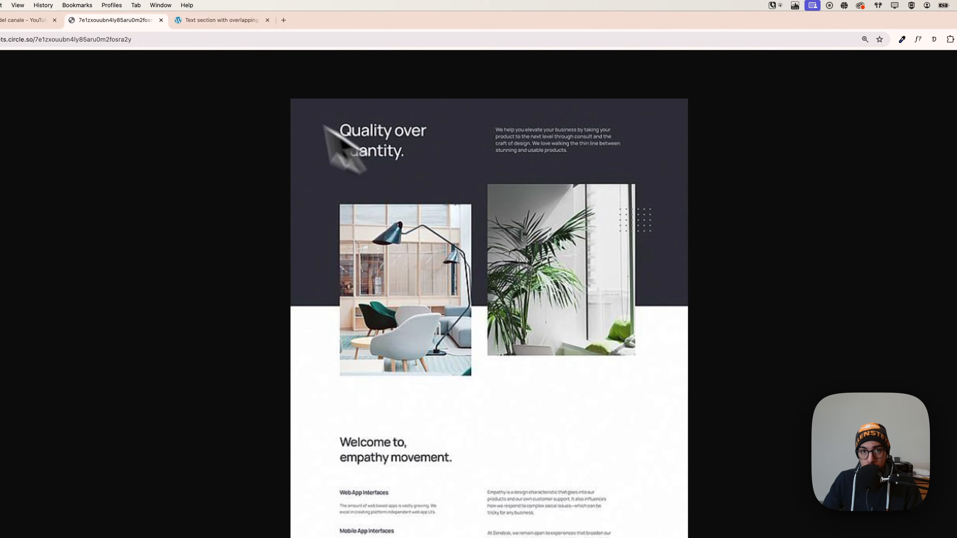
left_click(226, 21)
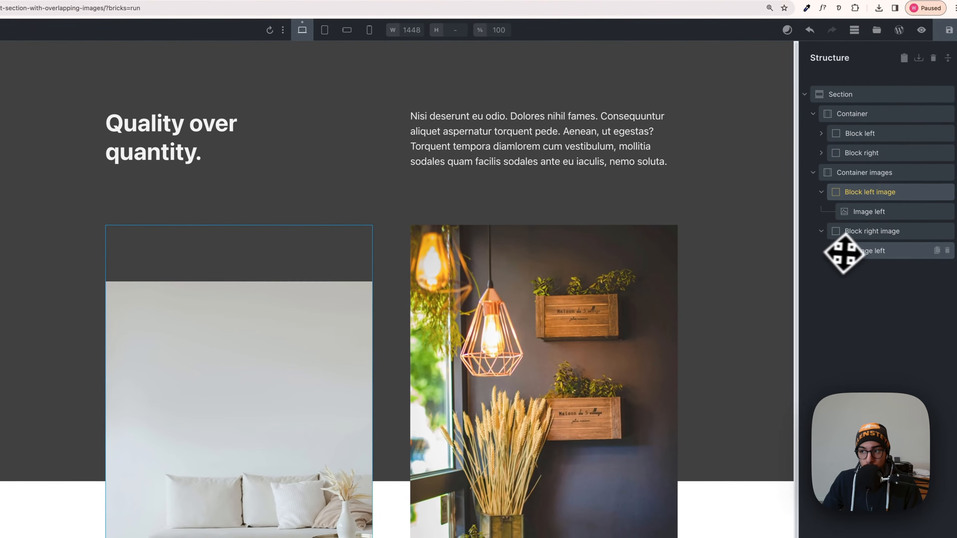
Add an SVG element to Block right image and move it above the image inside that block.
left_click(863, 231)
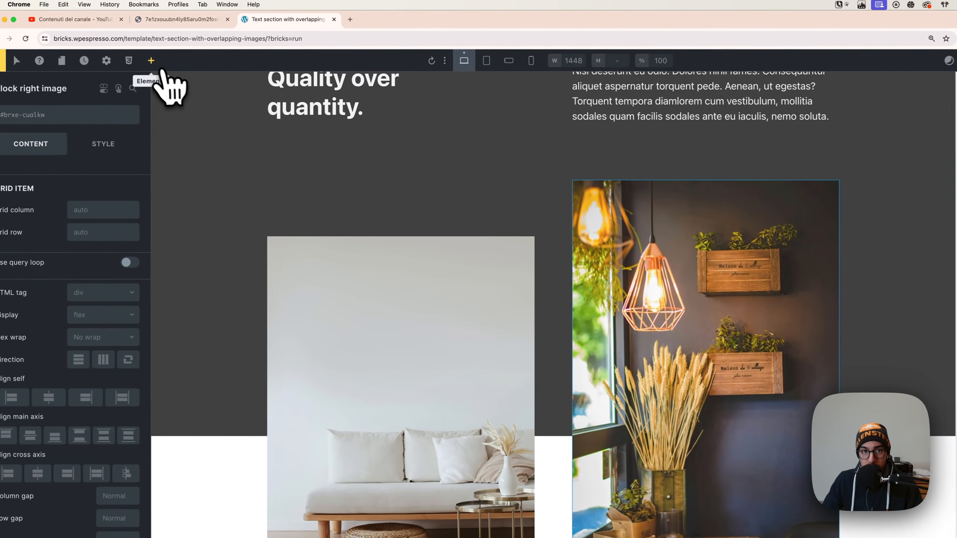
left_click(151, 61)
type("svg")
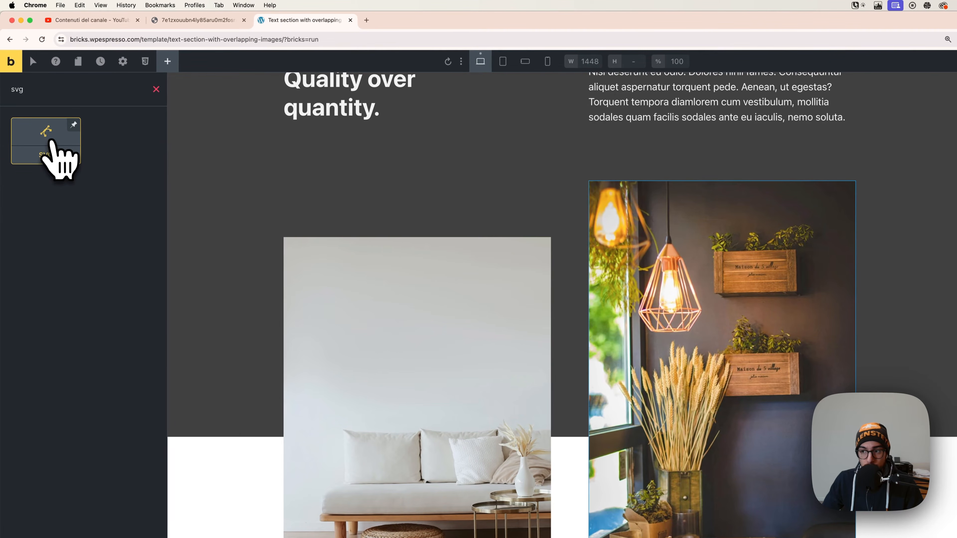
left_click(51, 141)
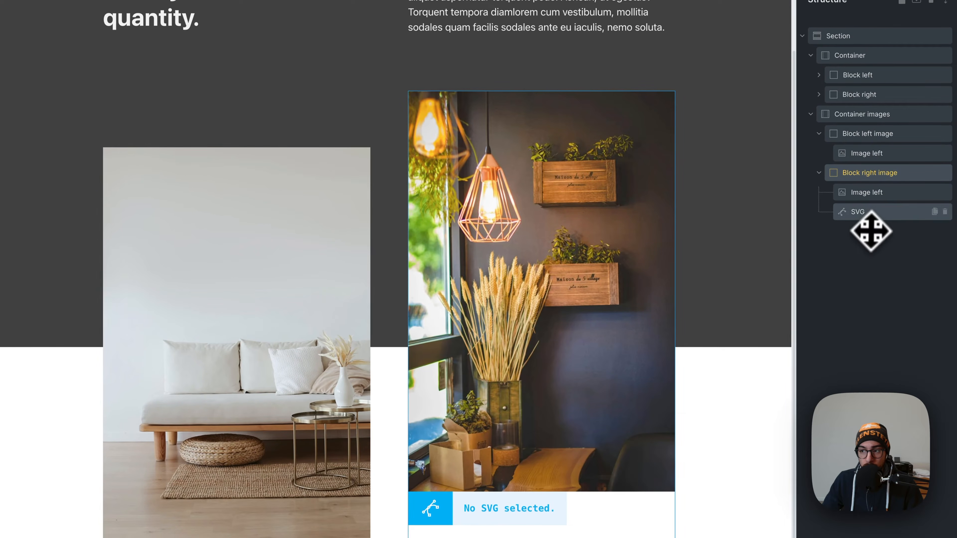
left_click(867, 216)
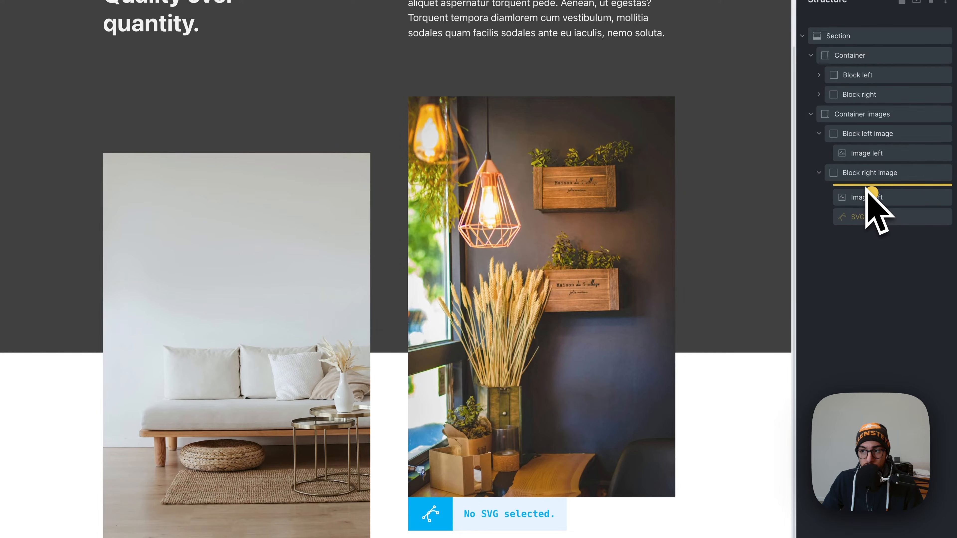
left_click_drag(865, 189, 867, 190)
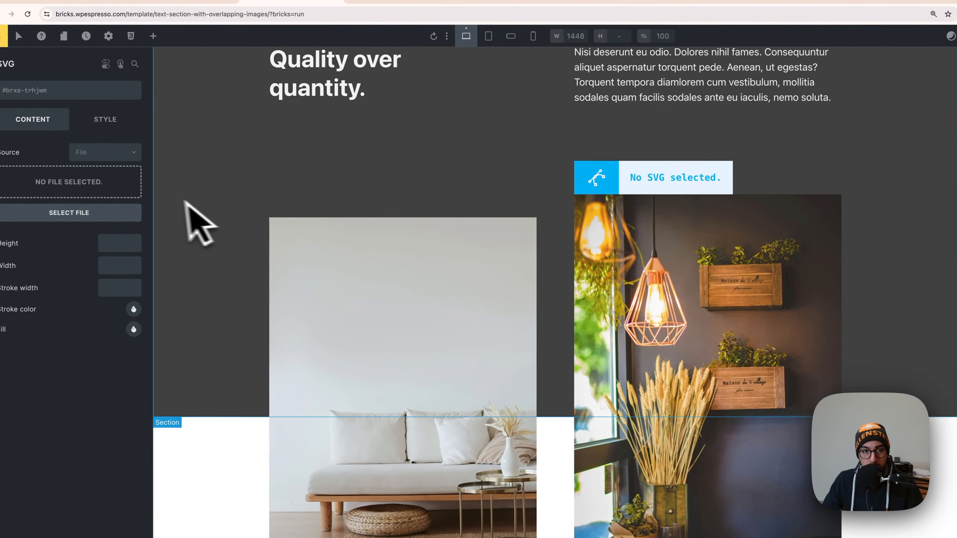
Choose the dot-grid file from the media library as the SVG element's source.
left_click(77, 188)
left_click(77, 180)
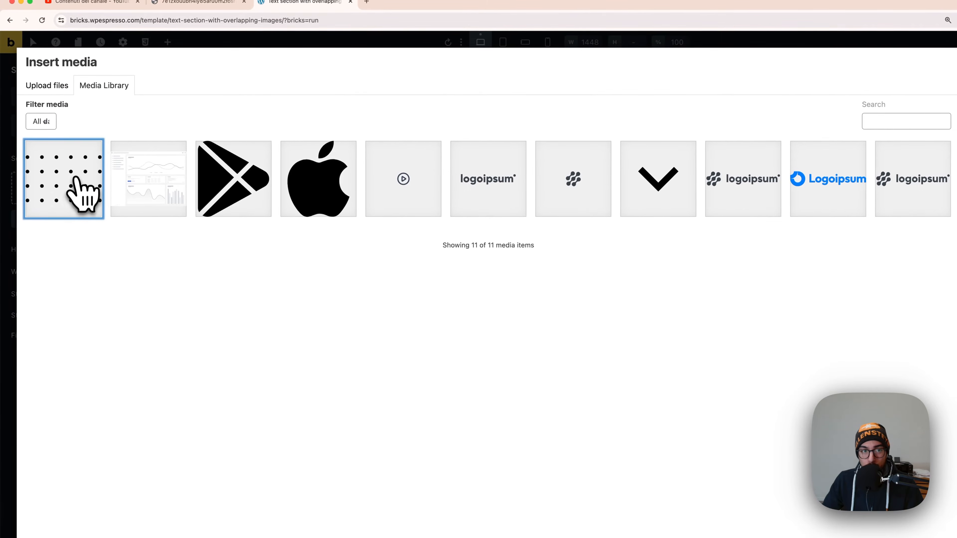
left_click(936, 526)
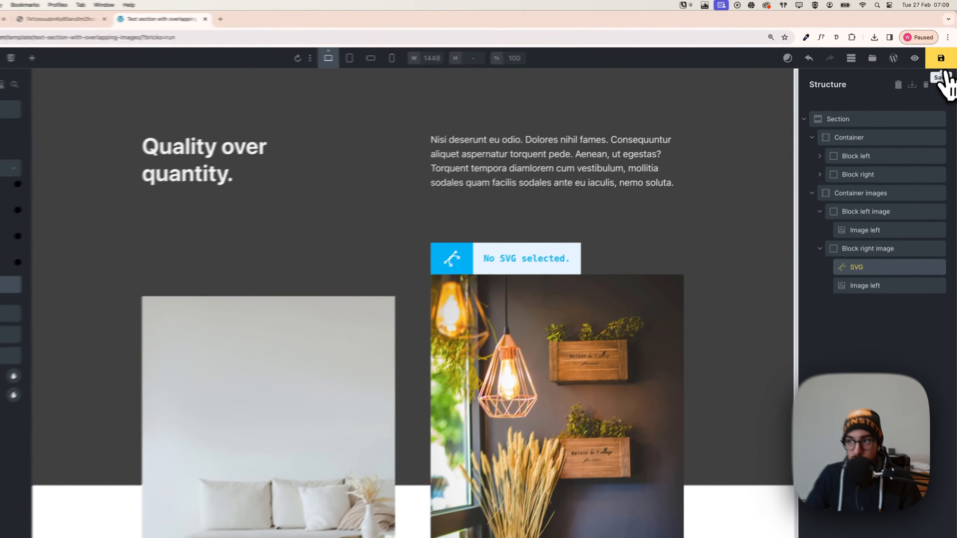
Save the template and reload the builder so the dot-grid graphic renders on the canvas.
left_click(942, 51)
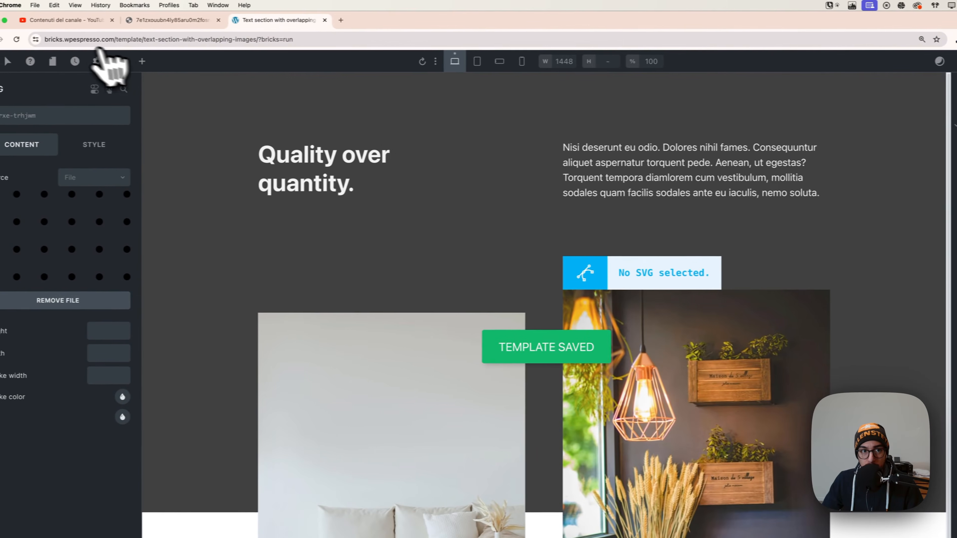
left_click(39, 39)
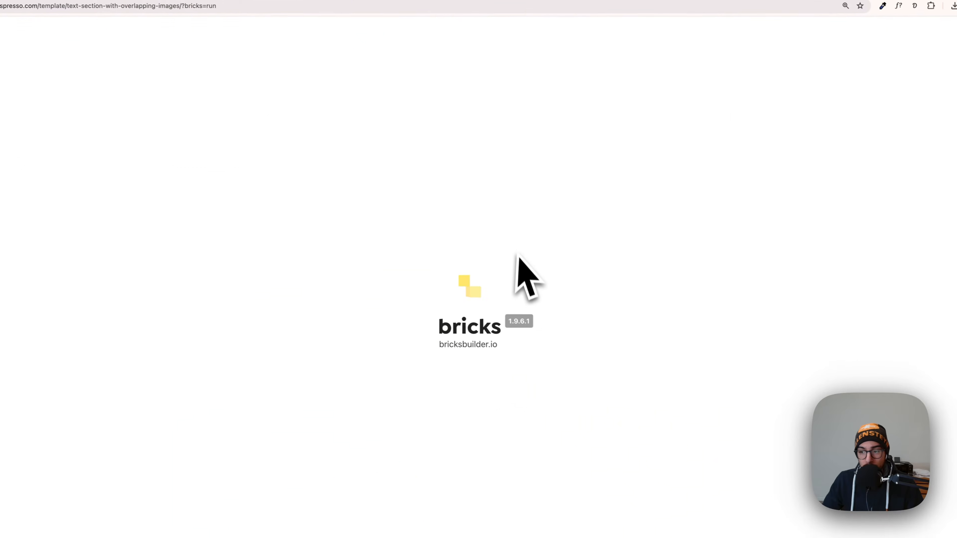
scroll(587, 271, "down", 2)
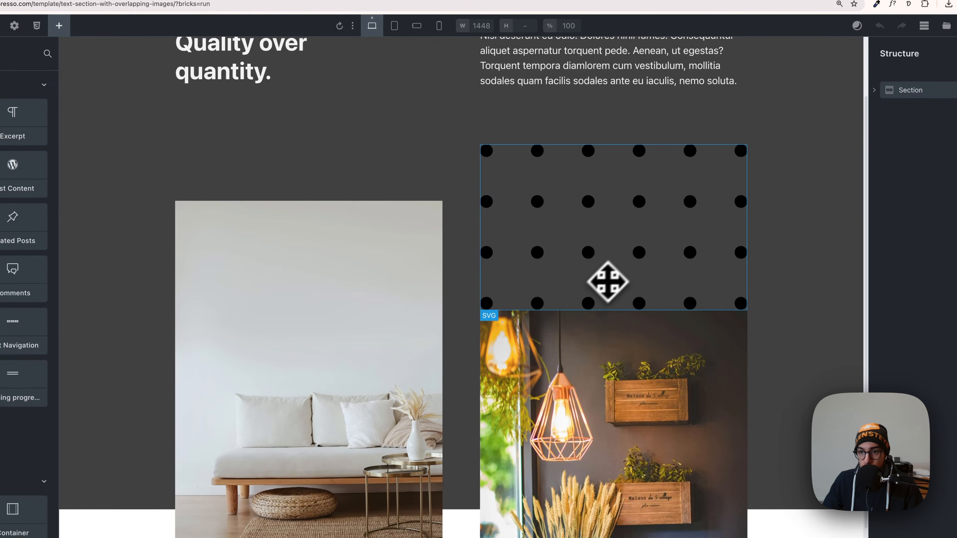
Set the dot-grid SVG's width to var(--width-xs).
left_click(590, 225)
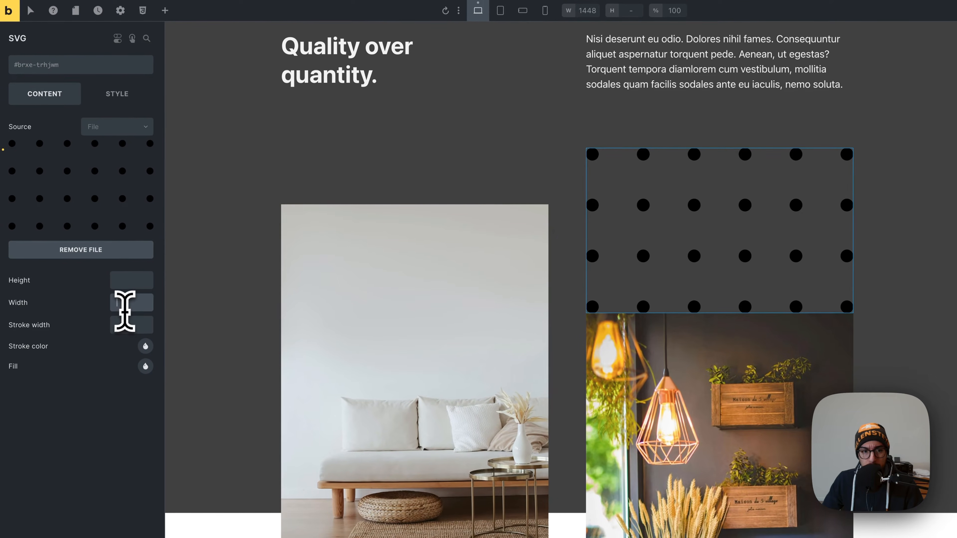
right_click(129, 303)
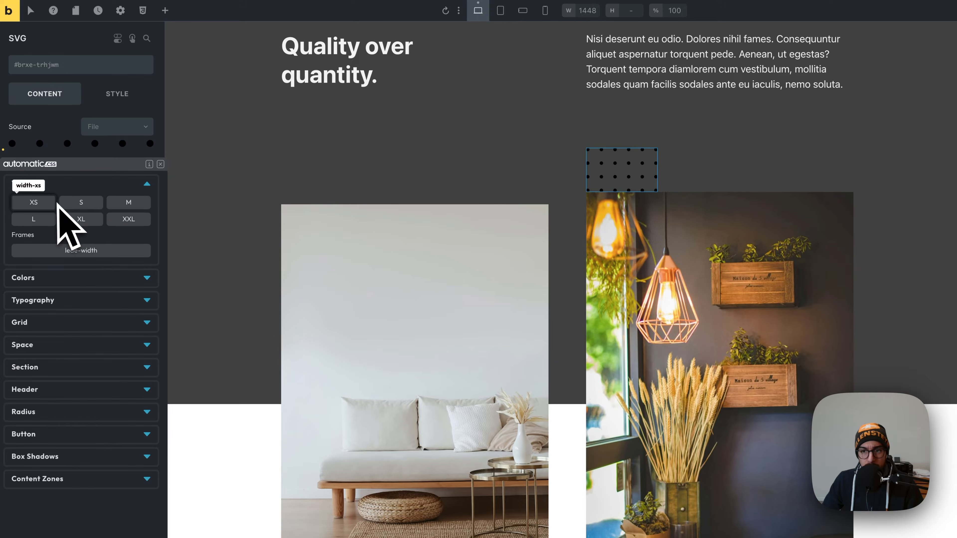
left_click(56, 203)
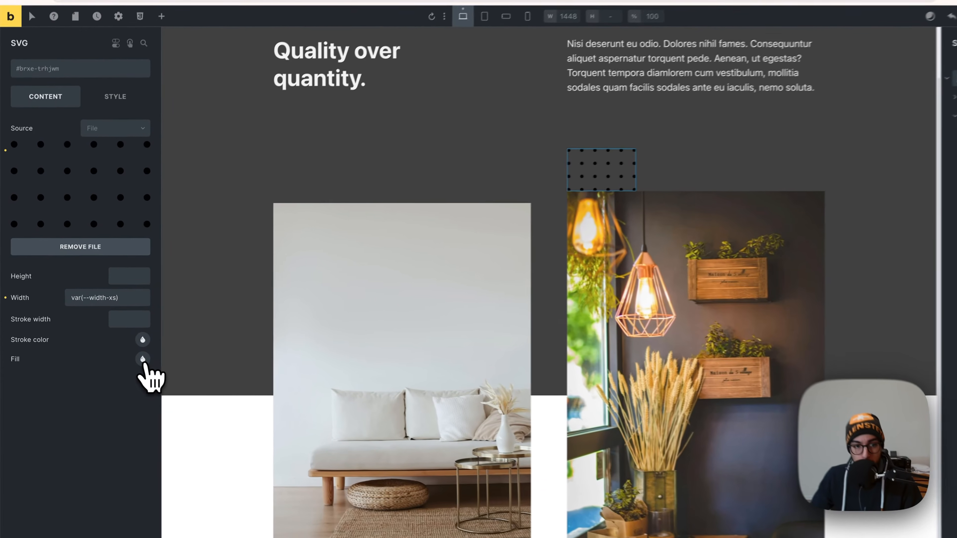
Set the dot-grid SVG's fill to the text-light color.
left_click(124, 348)
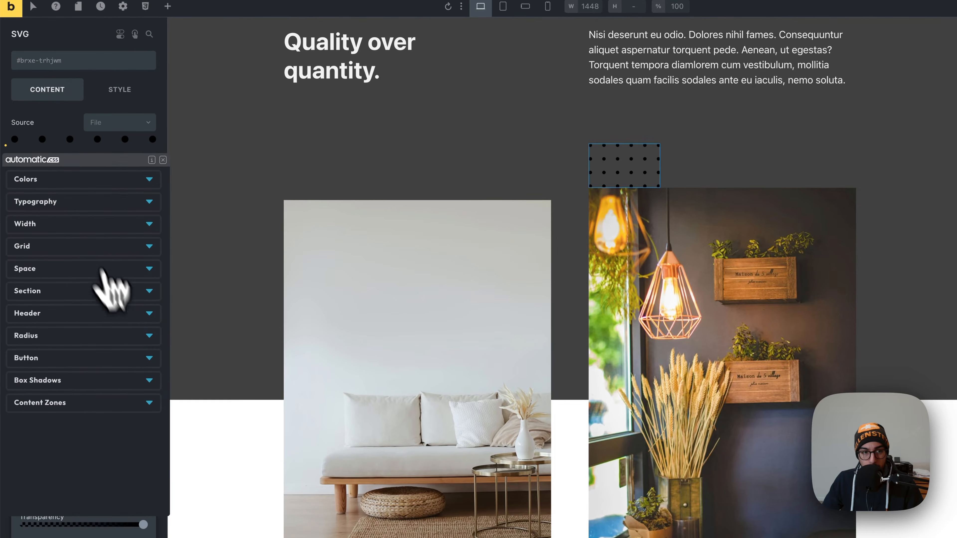
left_click(60, 181)
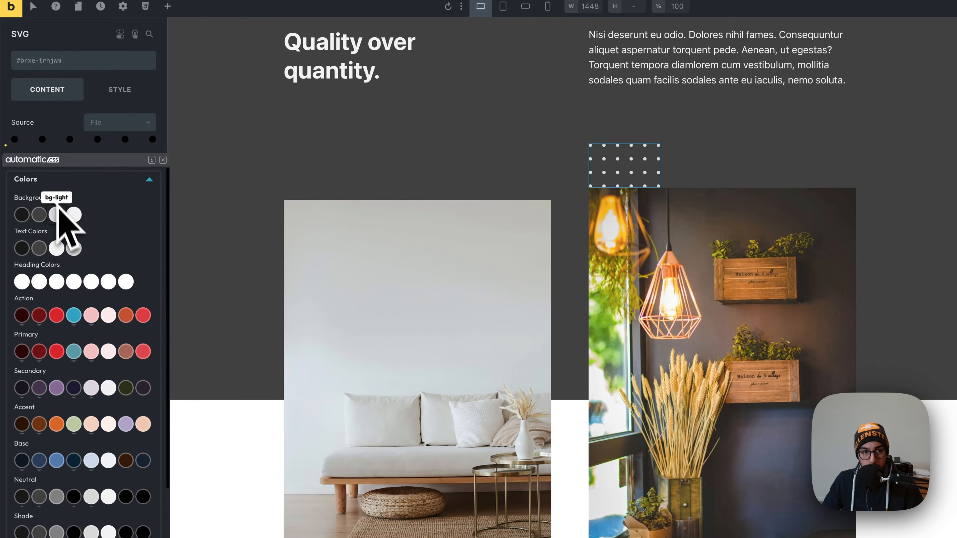
left_click(57, 248)
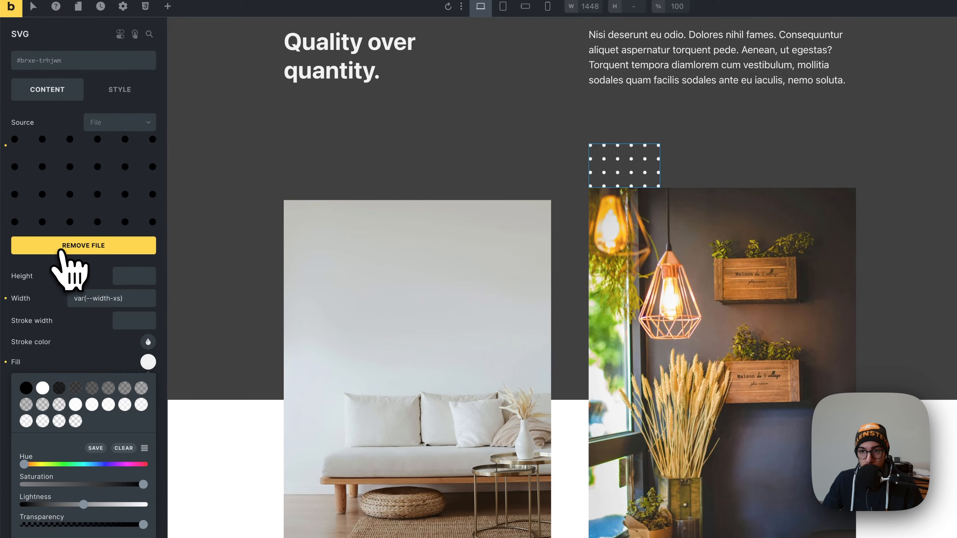
left_click(119, 349)
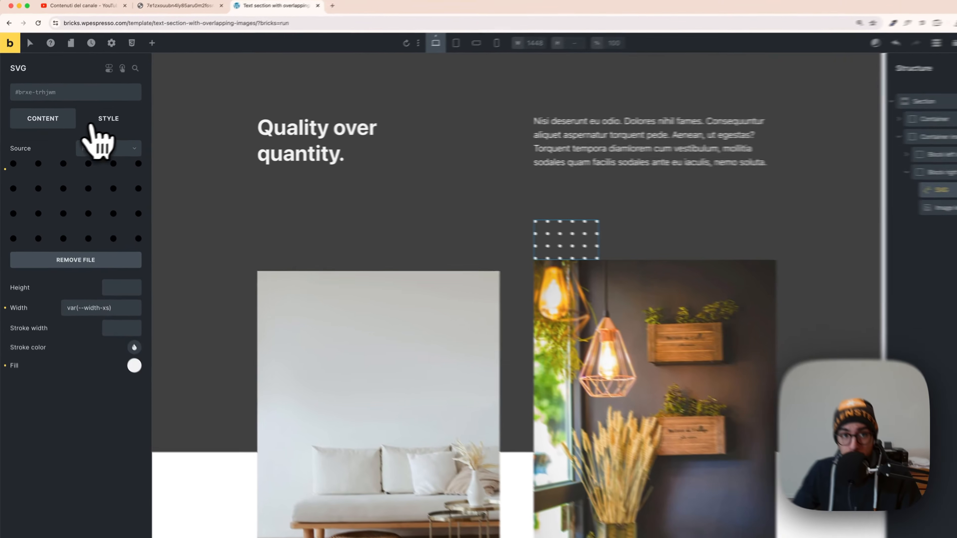
Set the dot-grid SVG's Align self to End in its layout styles.
left_click(99, 121)
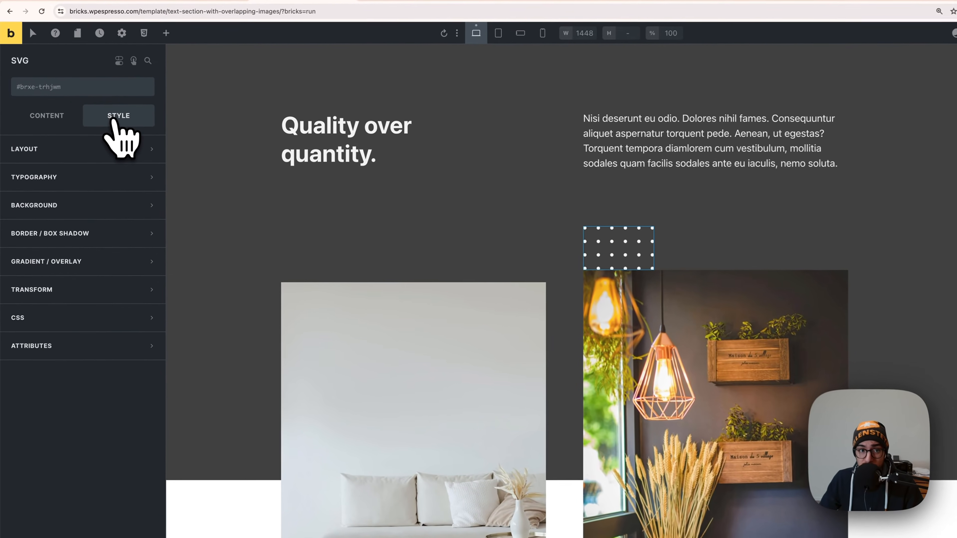
left_click(67, 158)
scroll(96, 341, "down", 5)
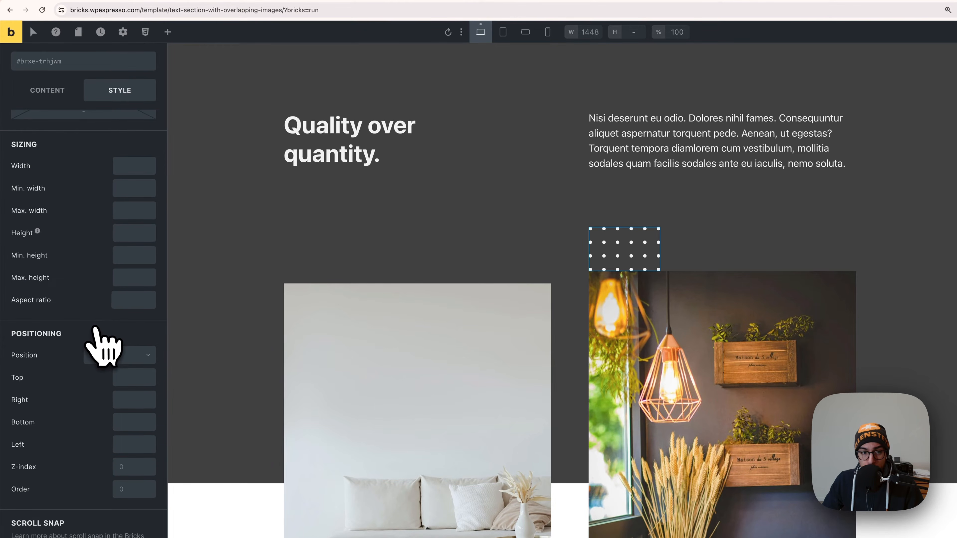
scroll(96, 341, "down", 10)
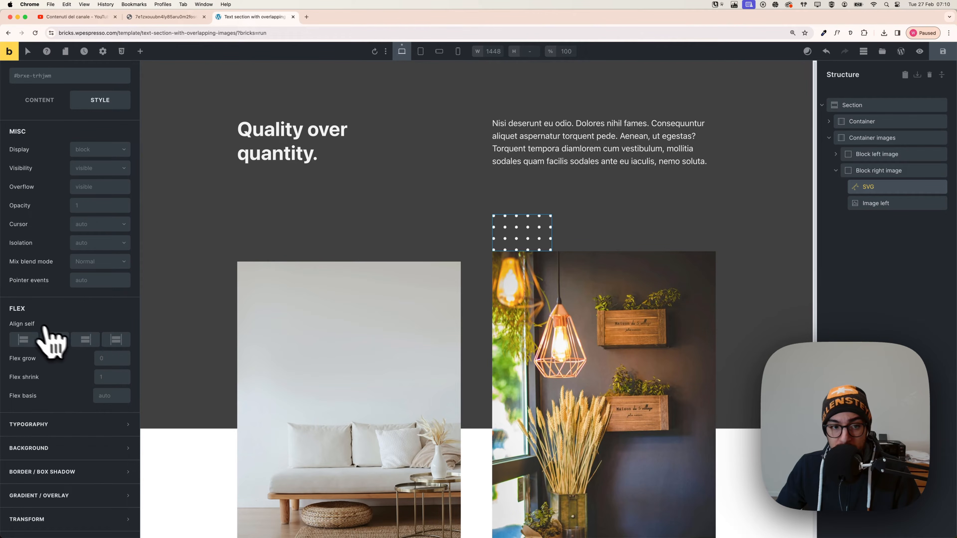
left_click(85, 340)
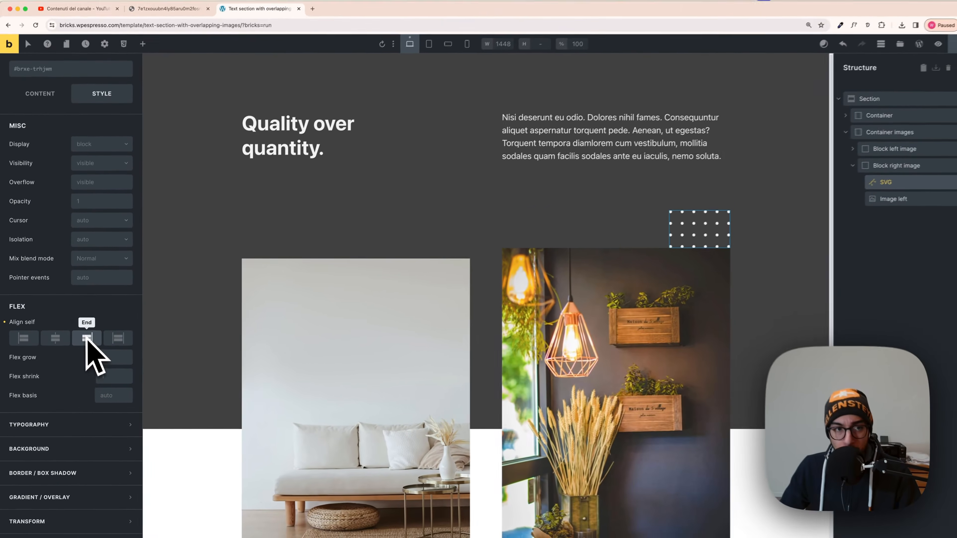
Give the dot-grid SVG relative positioning with a top offset of 60 and a right offset of -60.
scroll(84, 330, "up", 2)
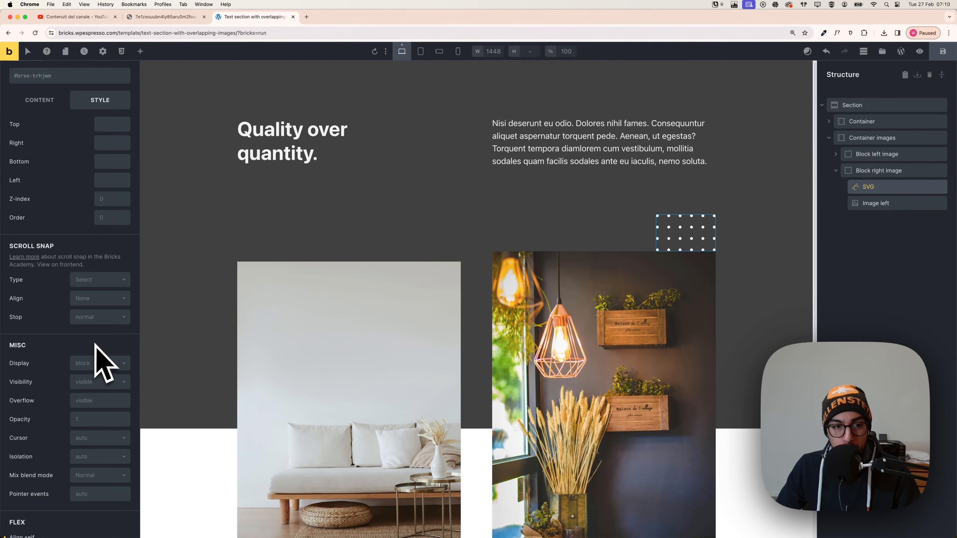
scroll(94, 344, "up", 6)
left_click(89, 238)
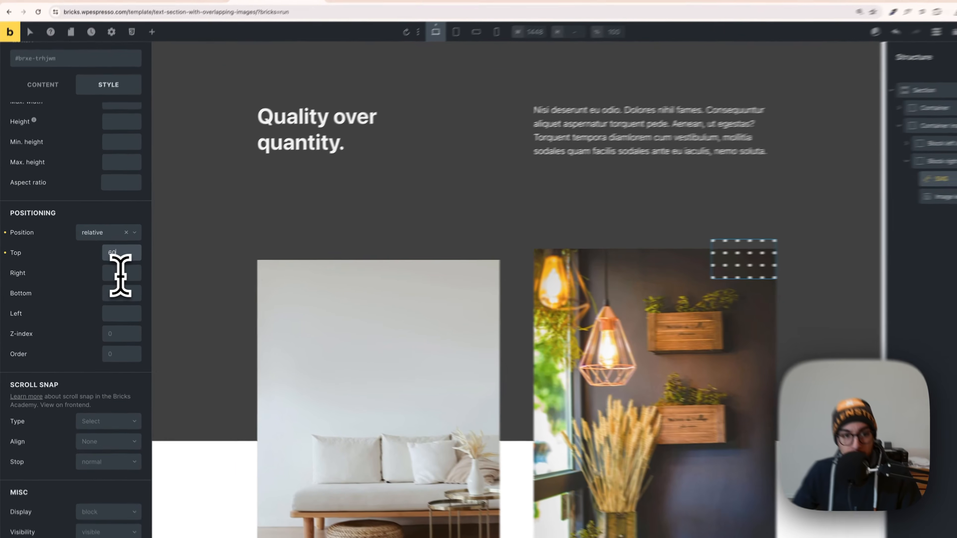
left_click(111, 276)
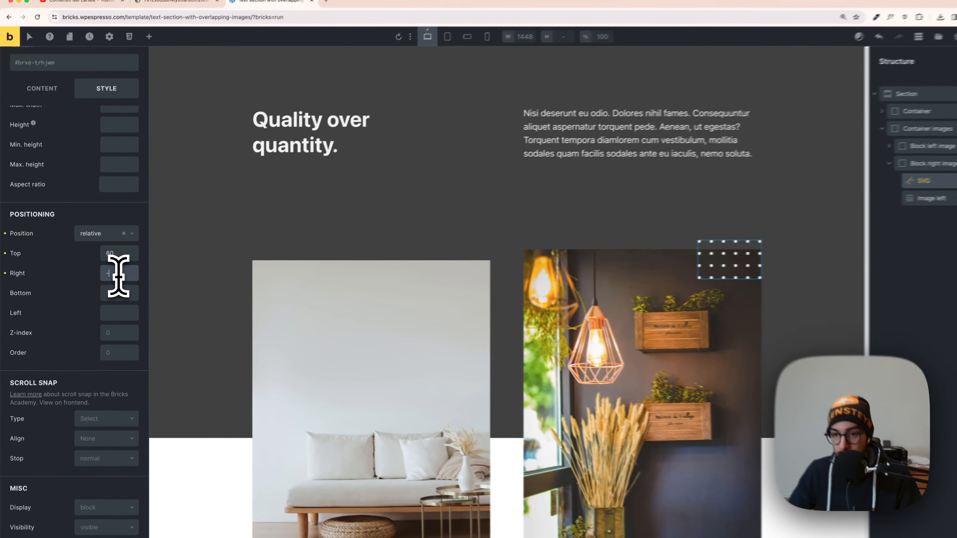
type("-120")
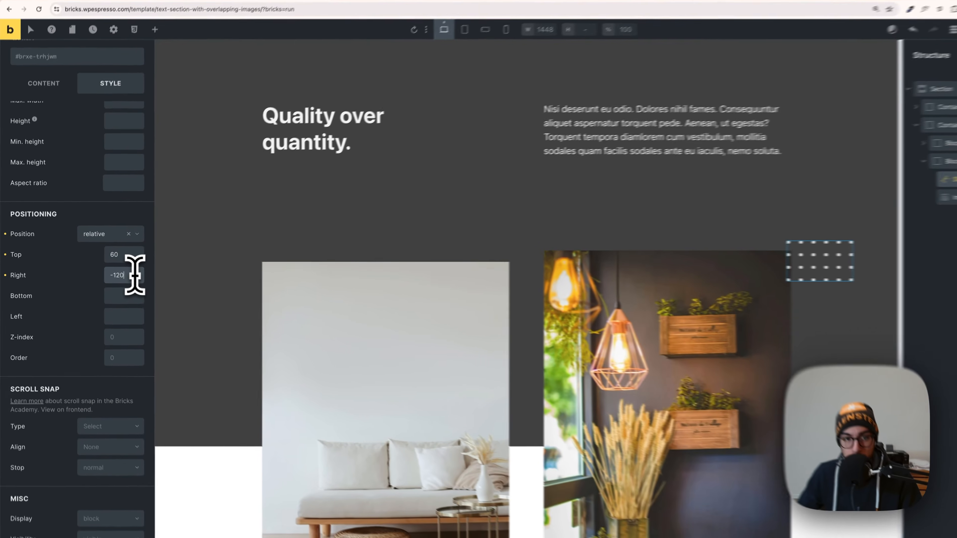
double_click(118, 274)
type("-60")
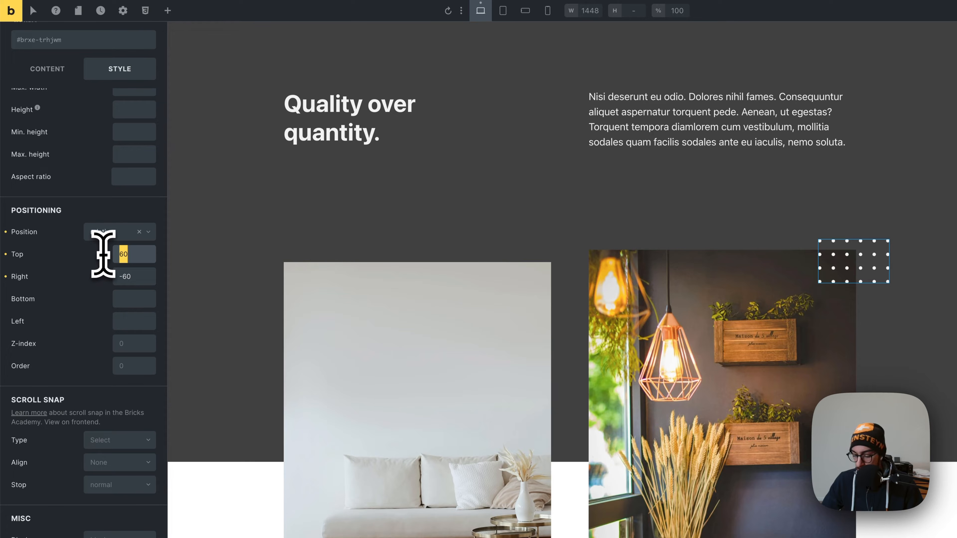
type("-120")
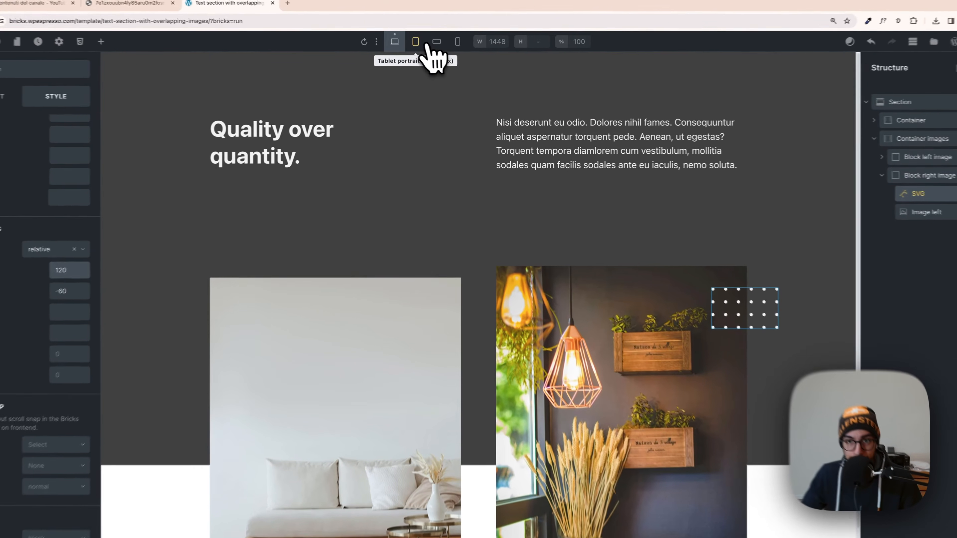
Set the dot-grid SVG's top offset to 120 and check its placement at the mobile landscape and mobile portrait breakpoints.
left_click(439, 51)
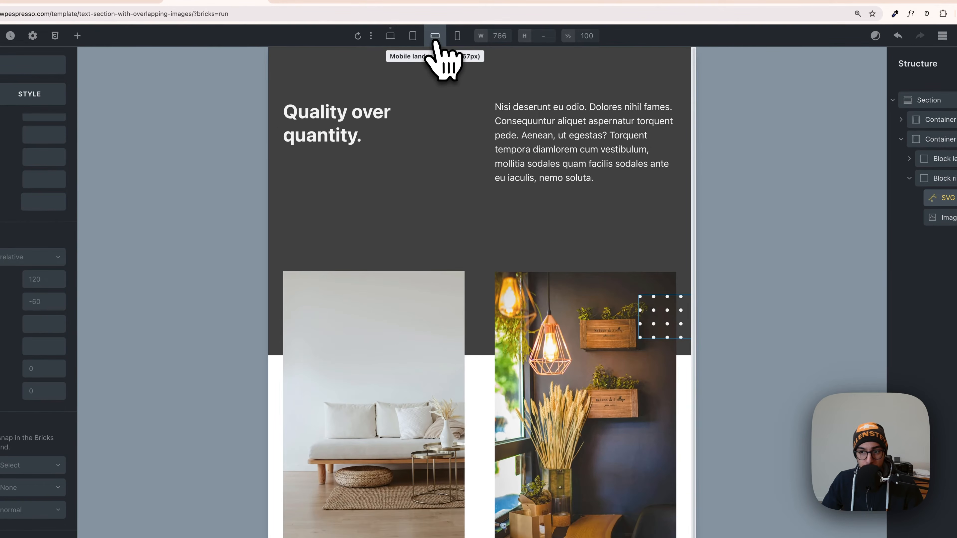
left_click(457, 36)
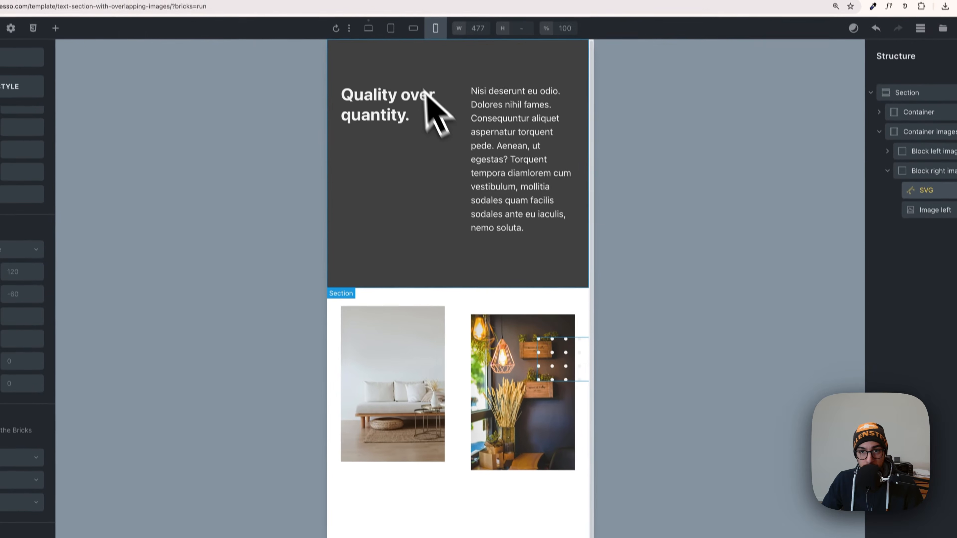
left_click(371, 31)
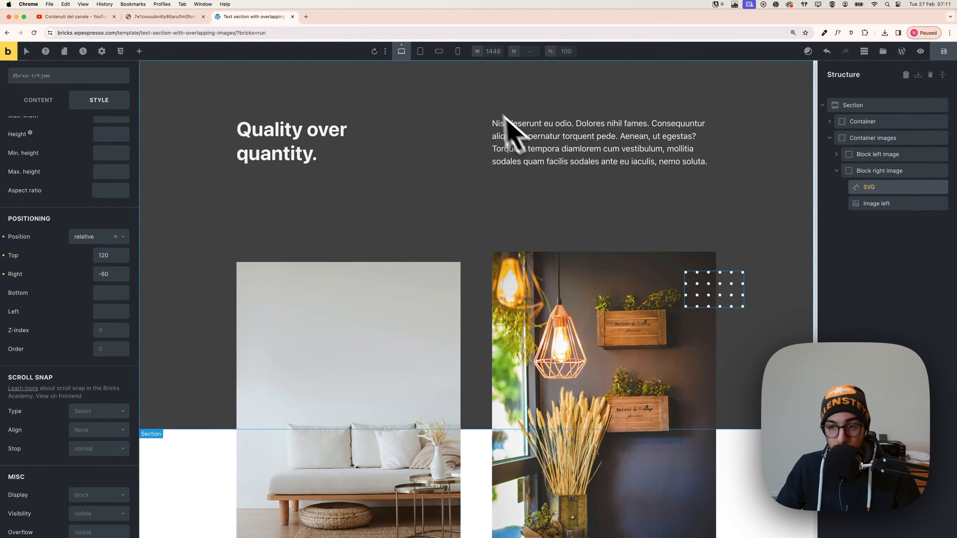
Compare the staggered images and the dot grid's position at the desktop and tablet portrait breakpoints.
scroll(533, 326, "down", 3)
scroll(536, 287, "up", 1)
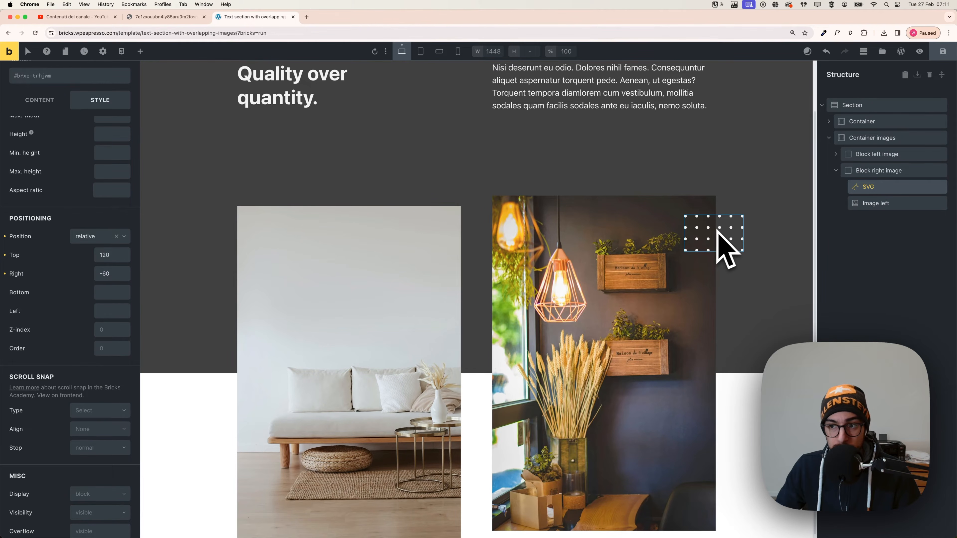
scroll(601, 235, "up", 3)
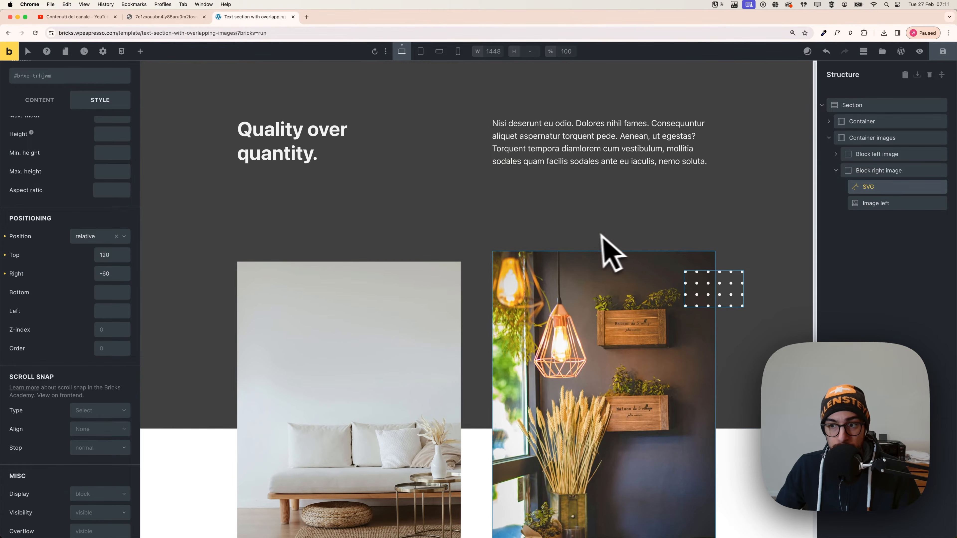
left_click(420, 51)
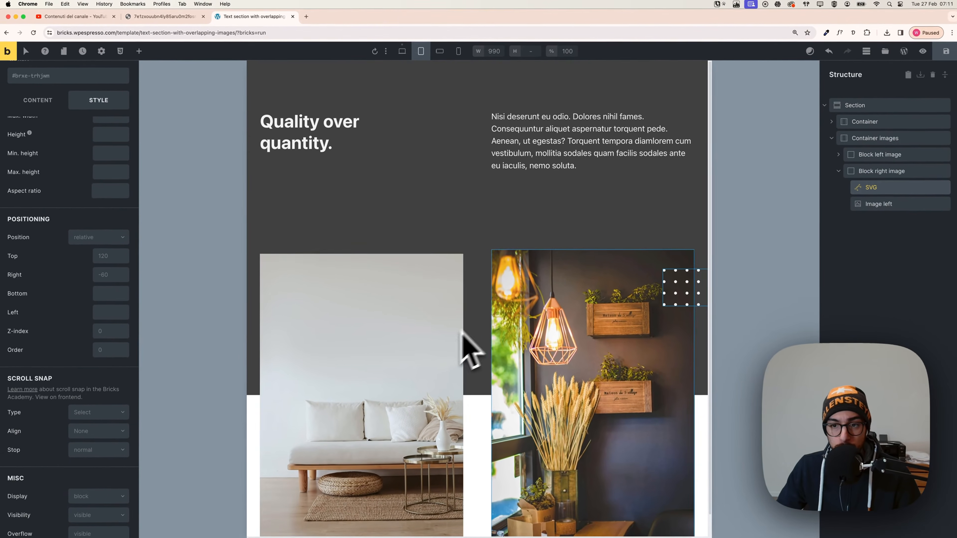
scroll(494, 253, "down", 1)
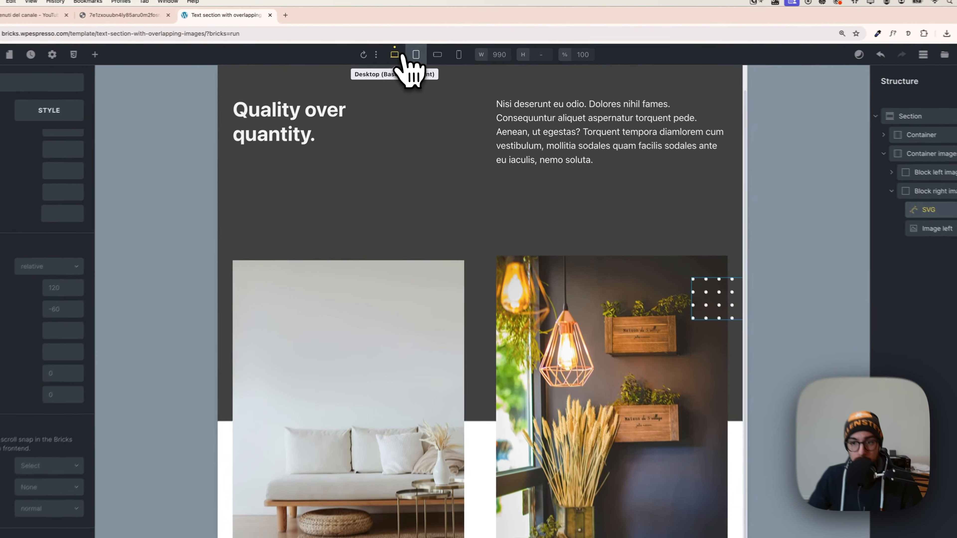
left_click(401, 51)
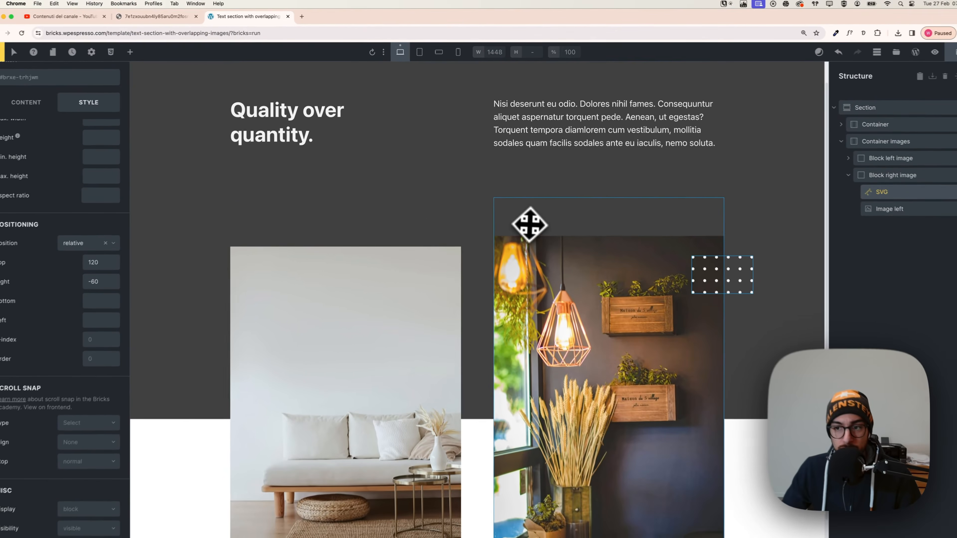
scroll(551, 275, "down", 2)
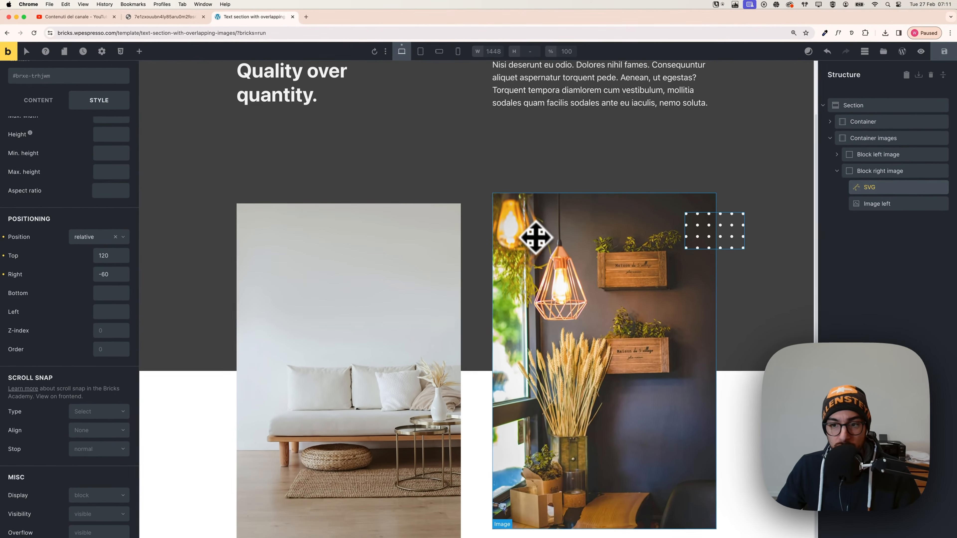
scroll(553, 296, "up", 3)
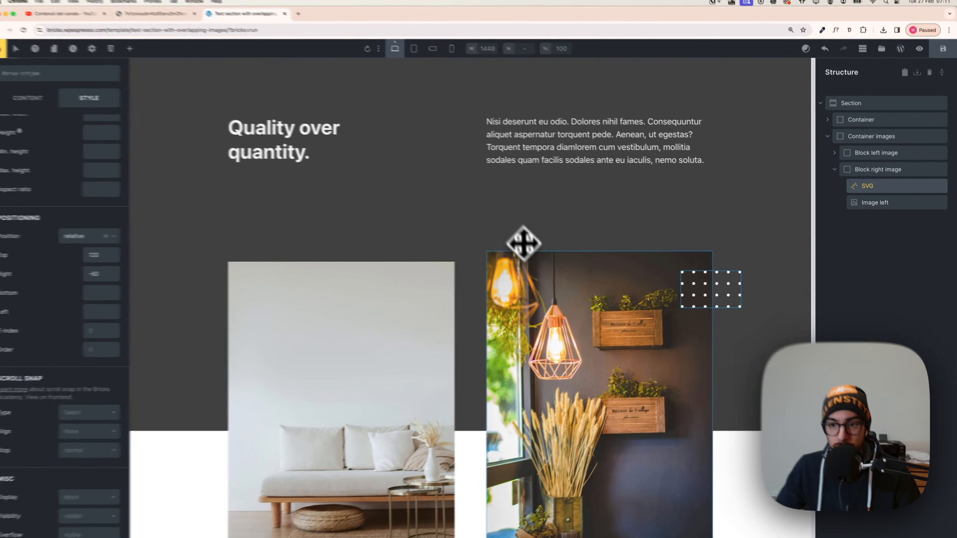
left_click(543, 284)
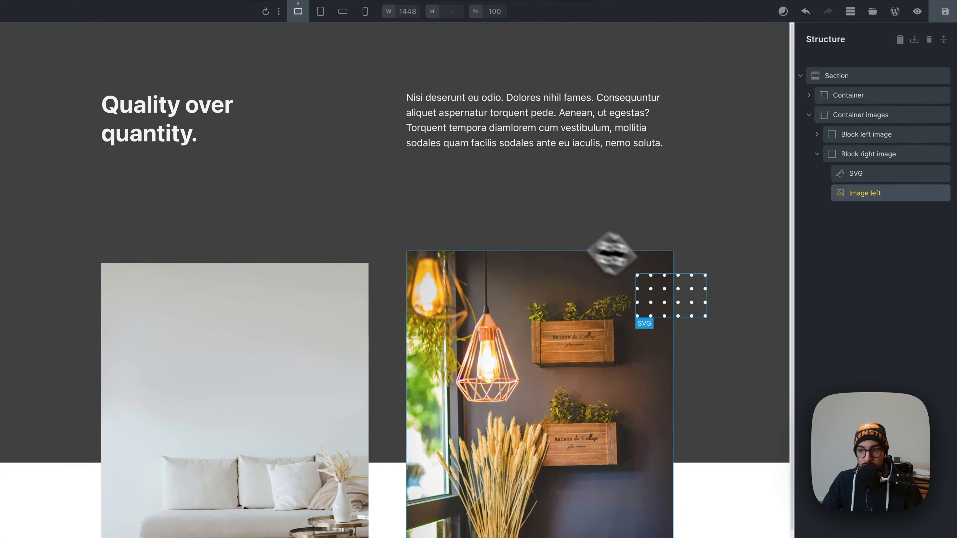
left_click(674, 288)
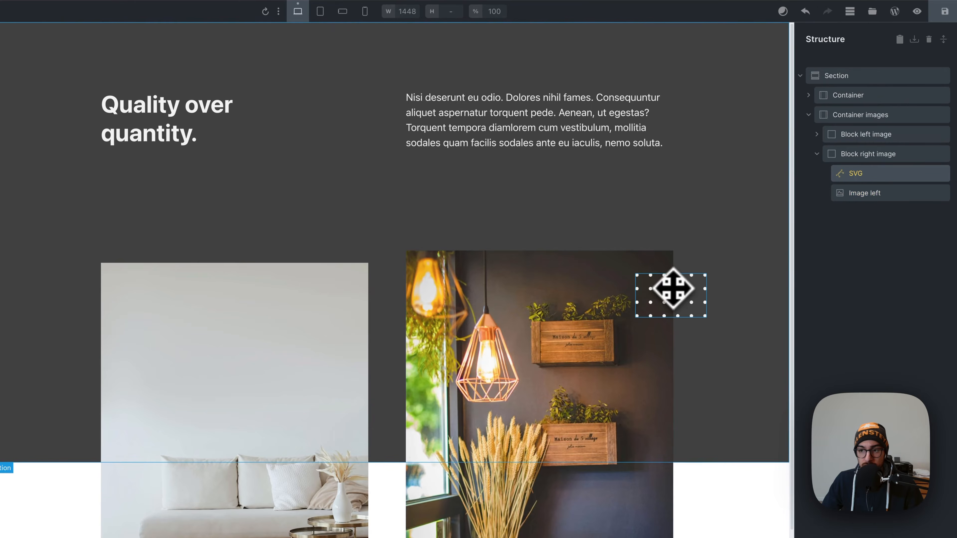
Try ordering the dot-grid SVG after the image within Block right image, and return it to first place.
left_click(862, 194)
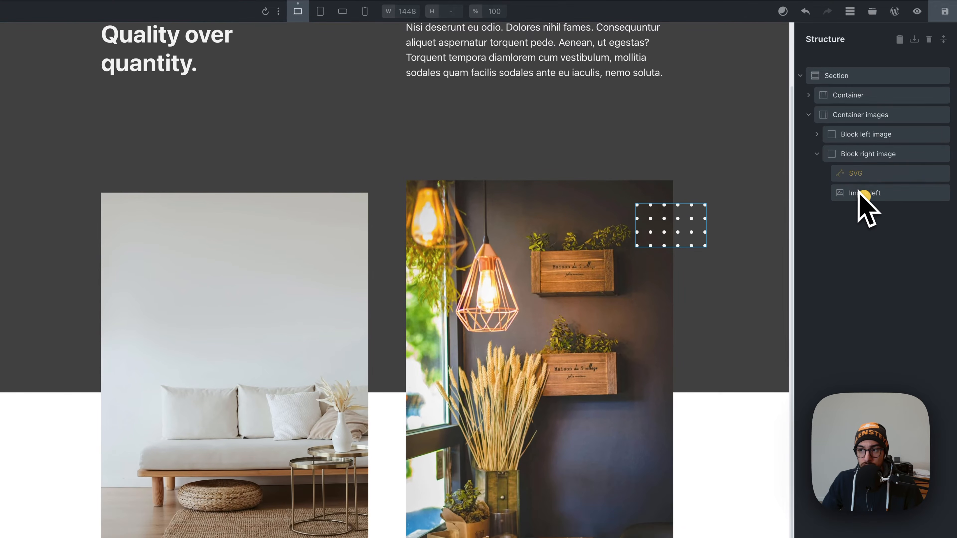
left_click_drag(857, 203, 856, 206)
scroll(647, 360, "down", 1)
scroll(647, 359, "up", 3)
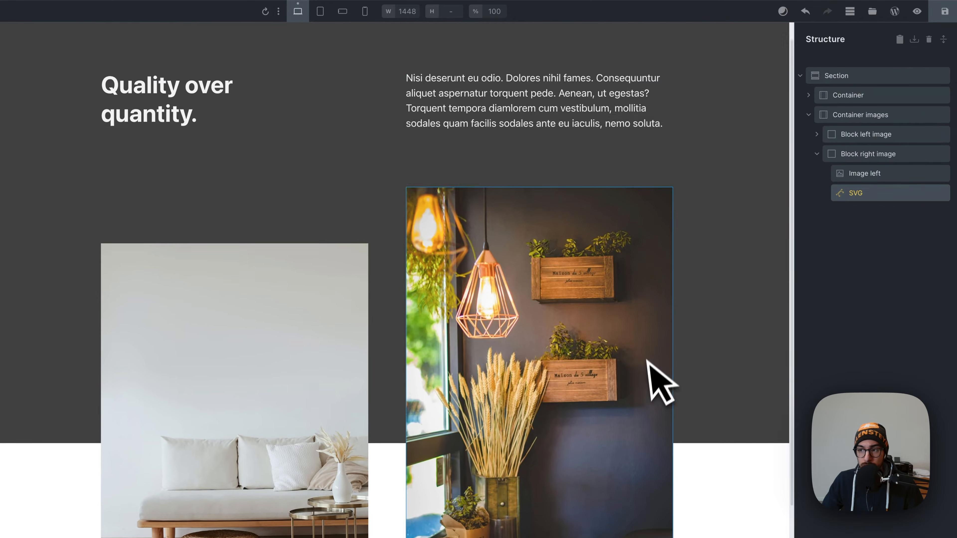
left_click_drag(860, 170, 860, 171)
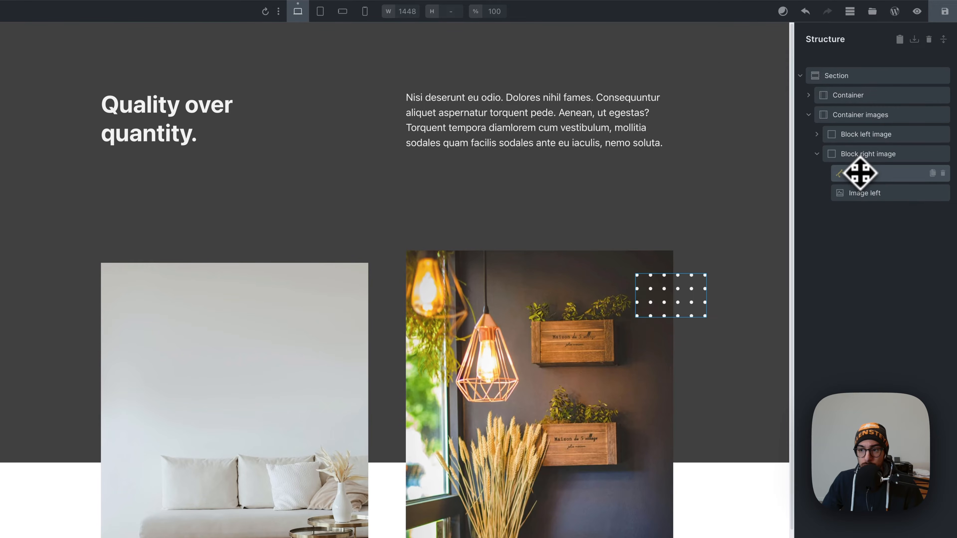
left_click(859, 172)
Try a top margin of -40 on the dot-grid SVG.
scroll(497, 156, "up", 3)
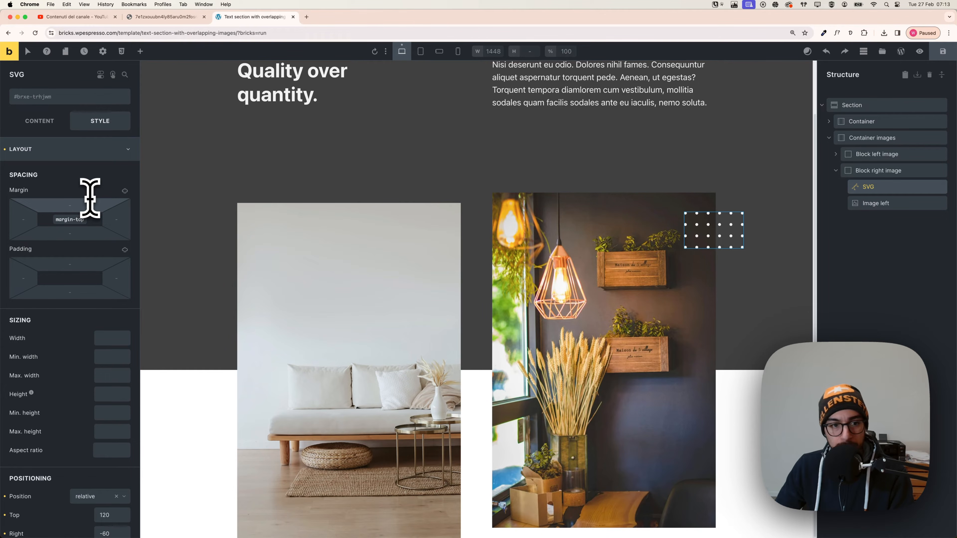
type("-20")
key("BackSpace")
key("BackSpace")
key("BackSpace")
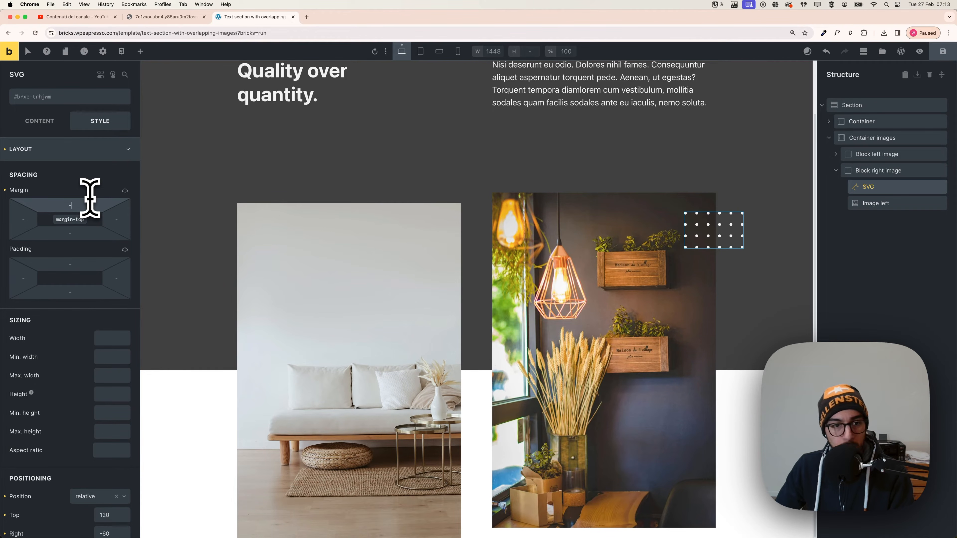
type("-40")
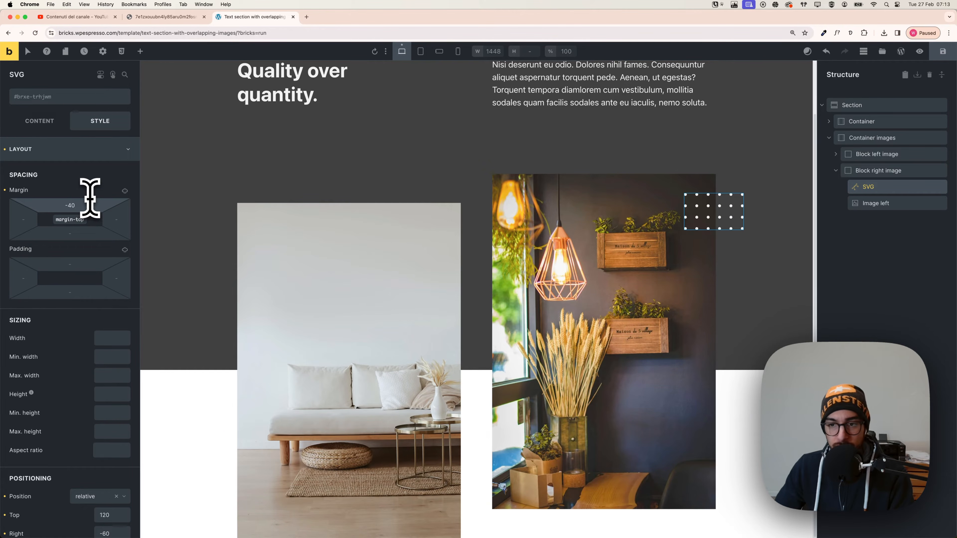
scroll(566, 197, "up", 2)
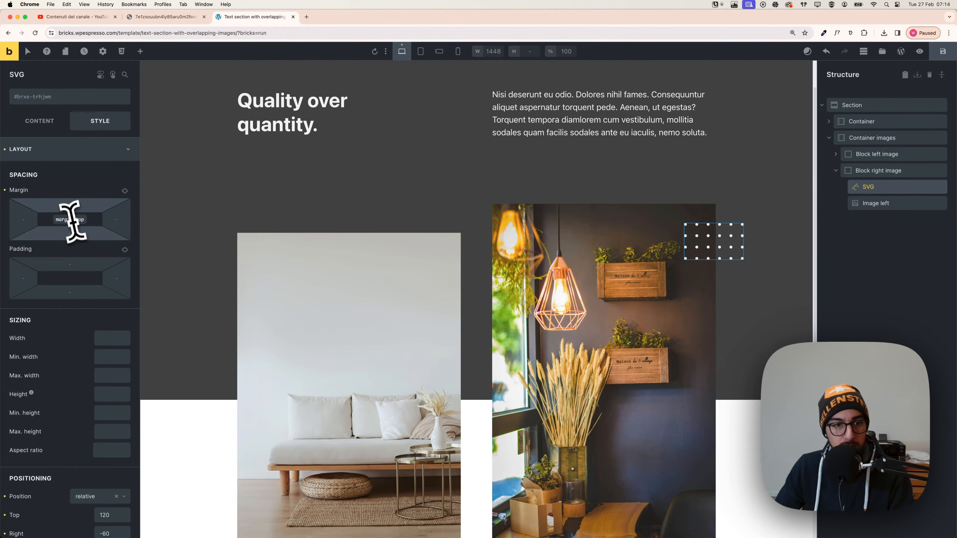
Set the dot-grid SVG's top margin to -4em.
key("BackSpace")
key("BackSpace")
key("BackSpace")
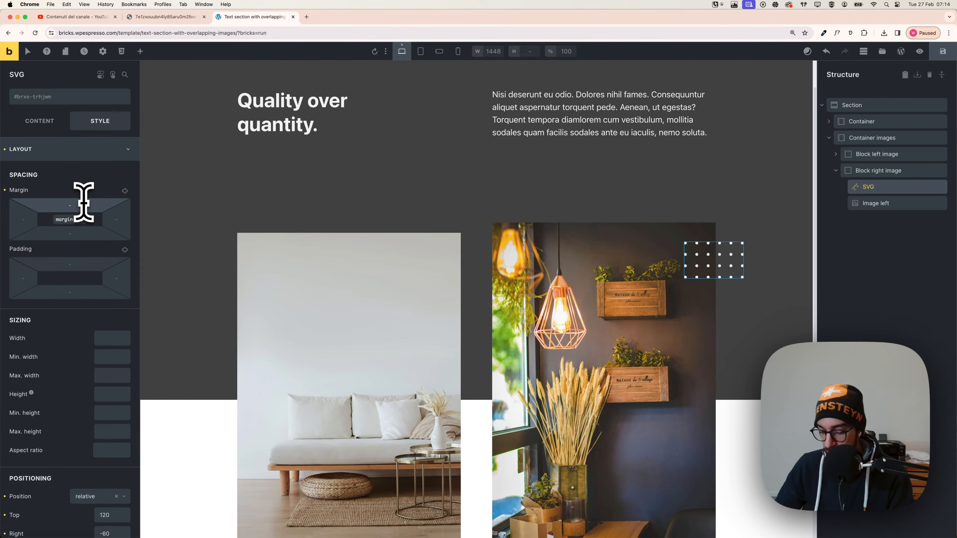
type("-8em")
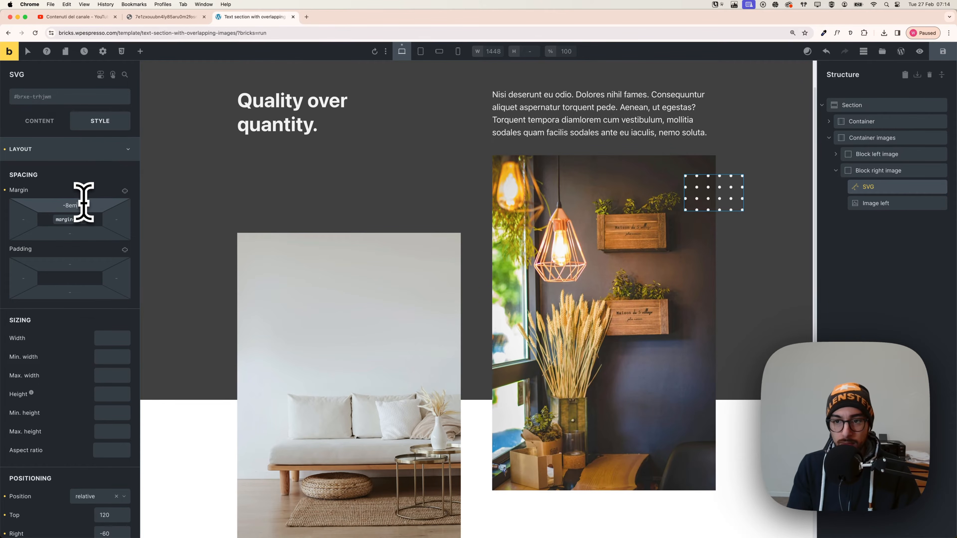
key("BackSpace")
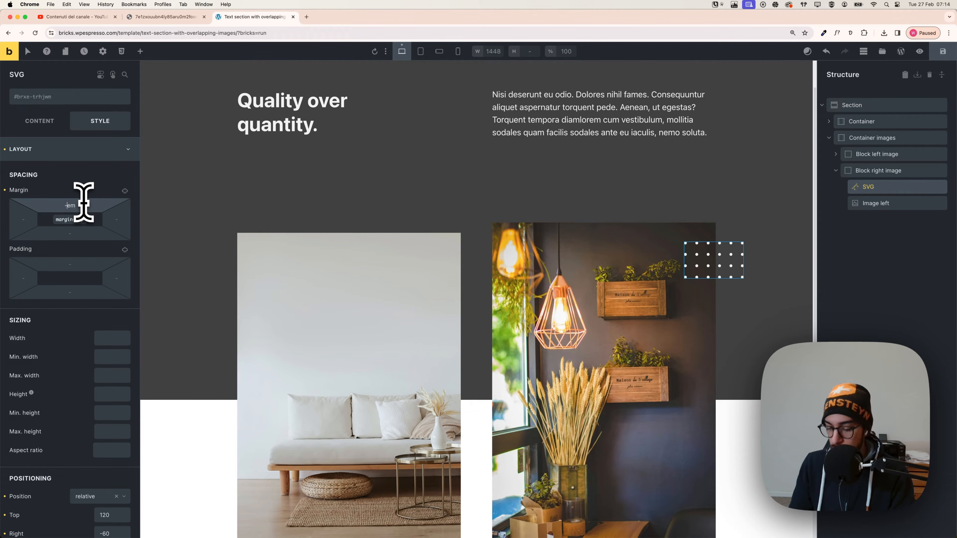
type("4")
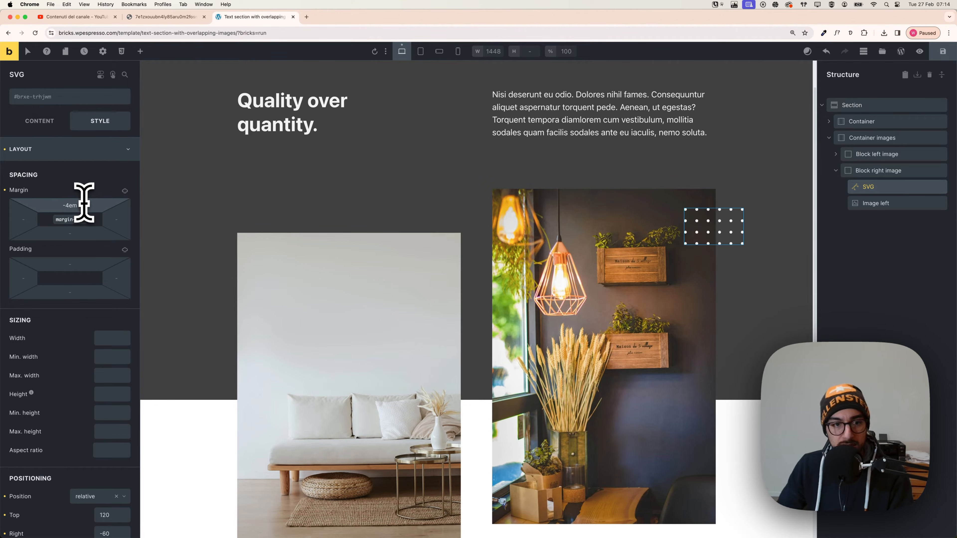
scroll(170, 245, "up", 1)
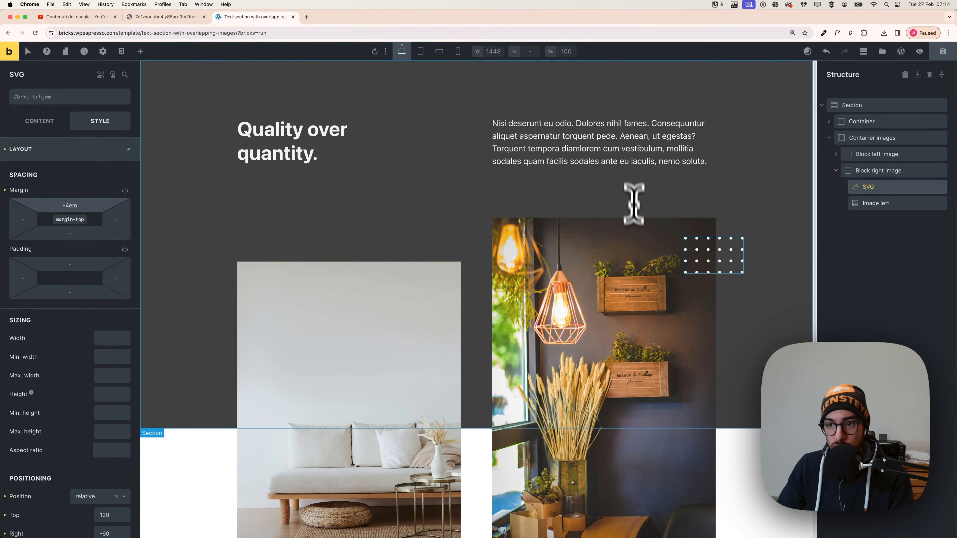
Check the right image and dot grid at the tablet portrait, mobile landscape, mobile portrait and desktop breakpoints.
left_click(420, 52)
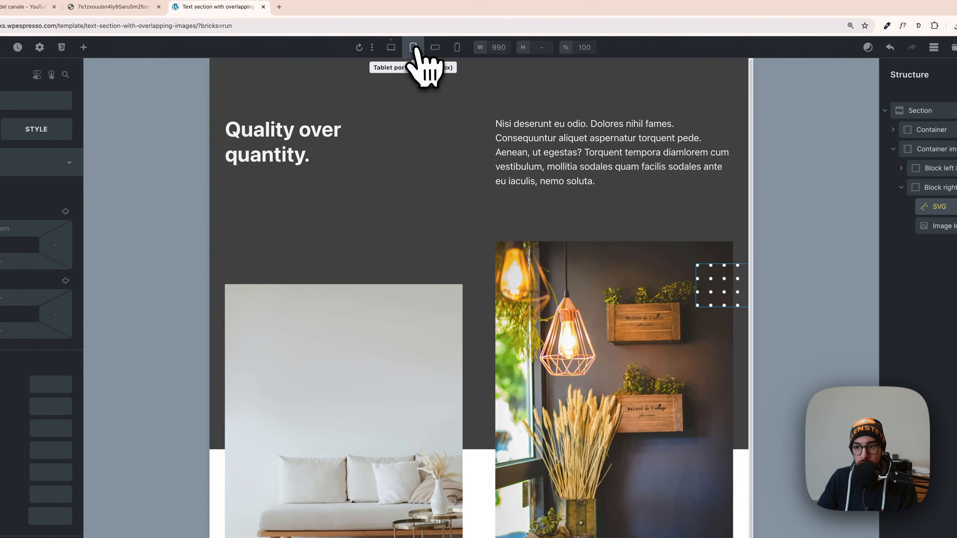
left_click(434, 48)
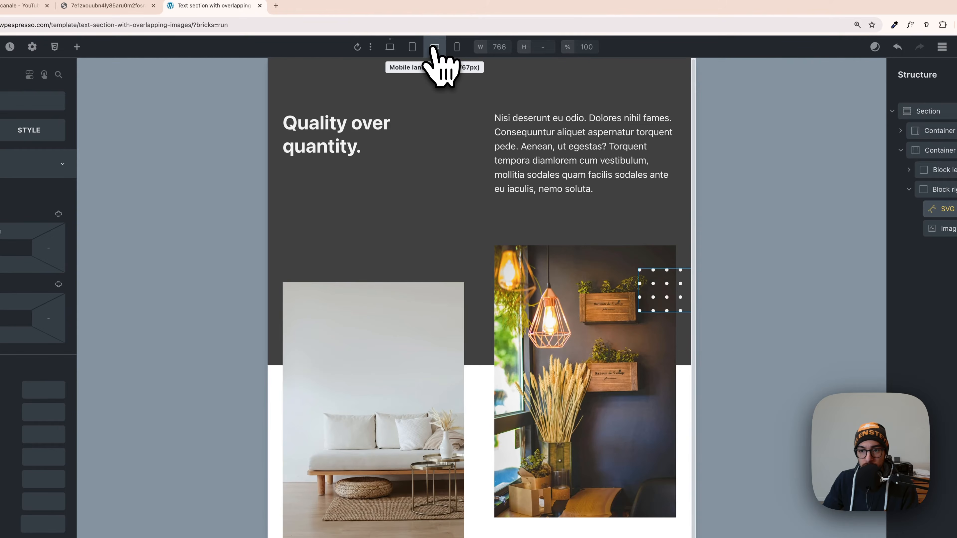
left_click(456, 48)
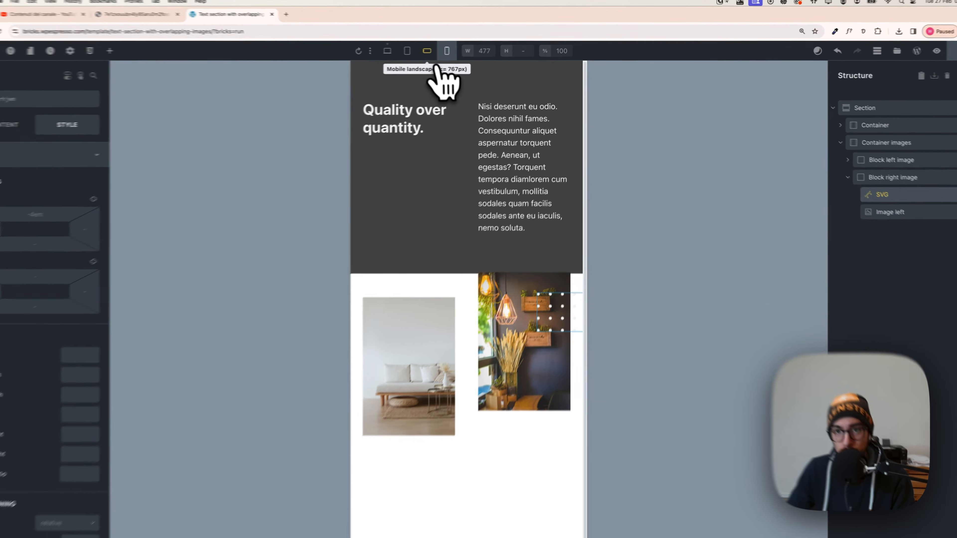
left_click(428, 51)
left_click(409, 51)
left_click(389, 50)
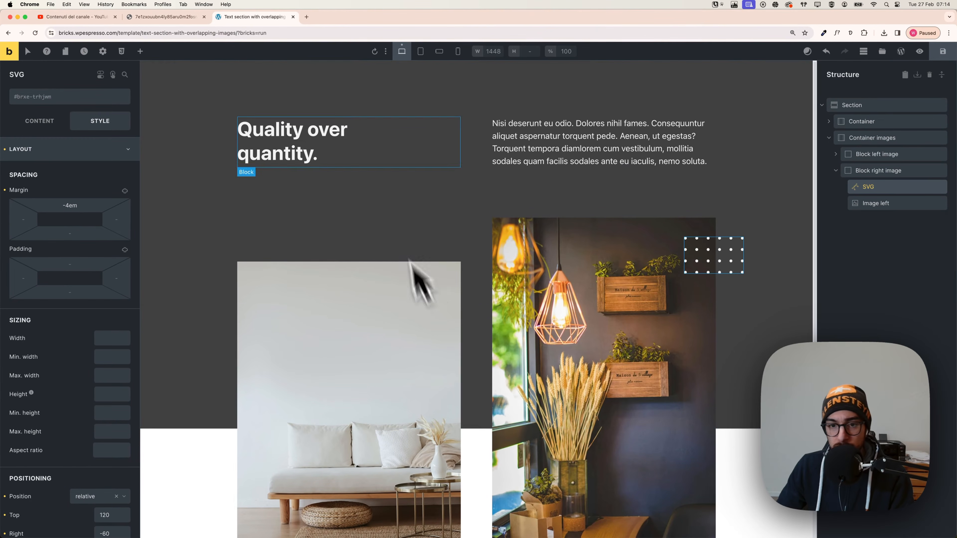
scroll(497, 231, "down", 2)
scroll(506, 250, "up", 2)
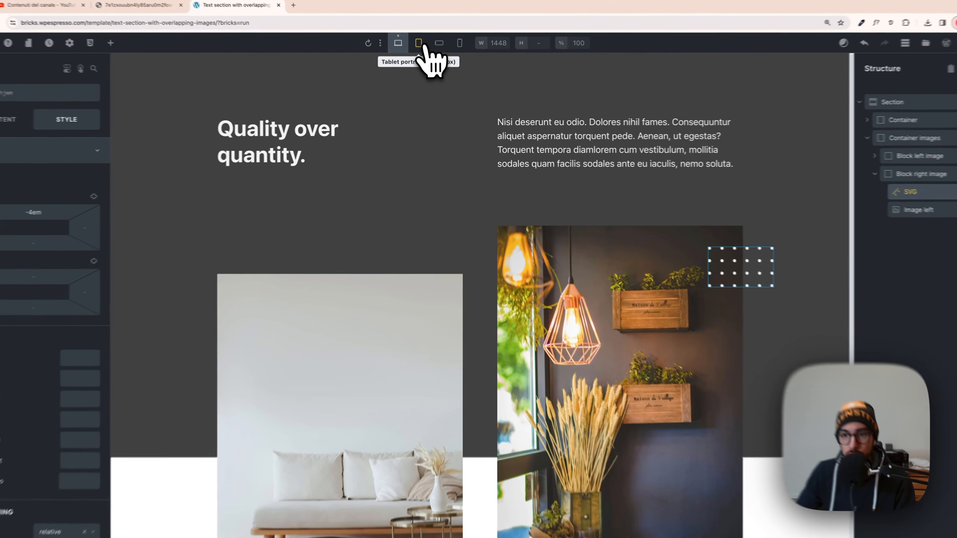
At the mobile portrait breakpoint, set the text container's grid template columns to the single-column grid-1 variable.
left_click(421, 51)
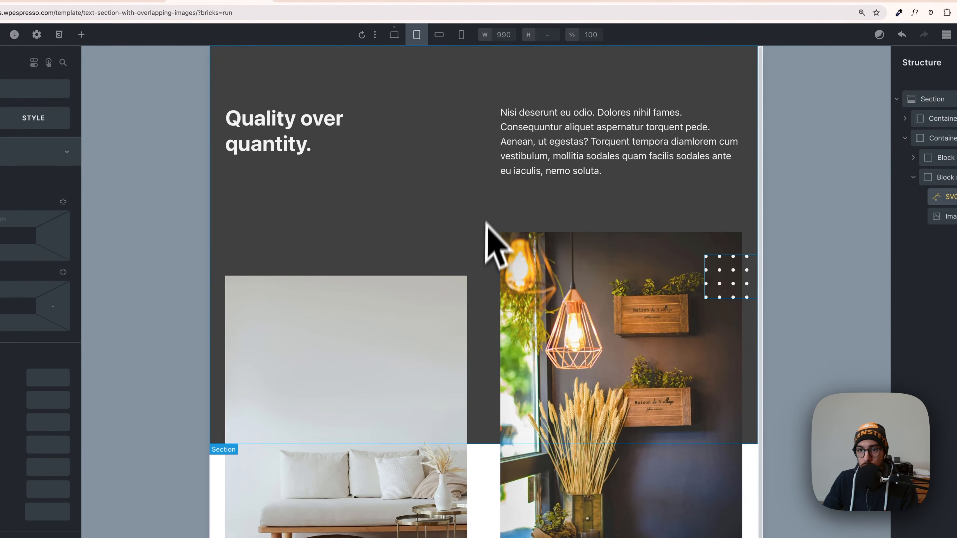
left_click(439, 40)
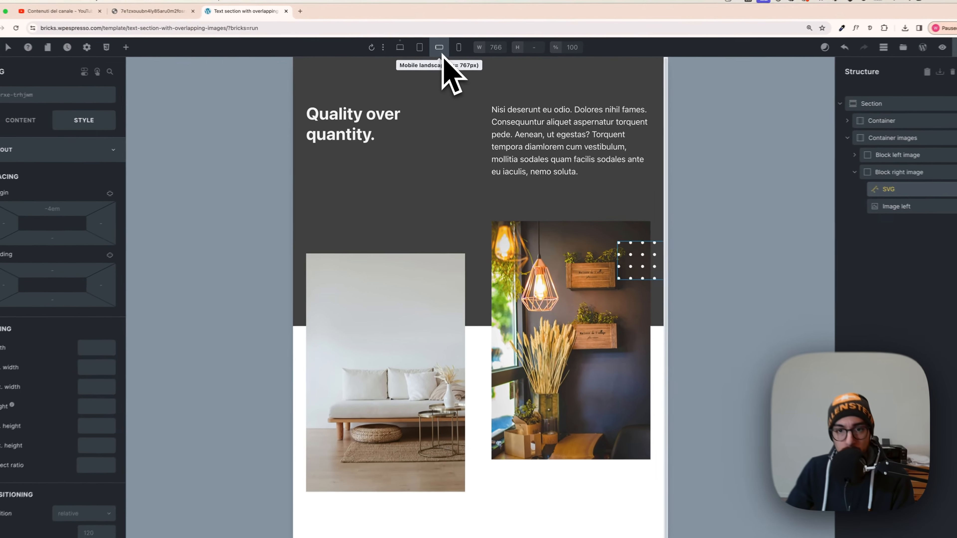
left_click(458, 53)
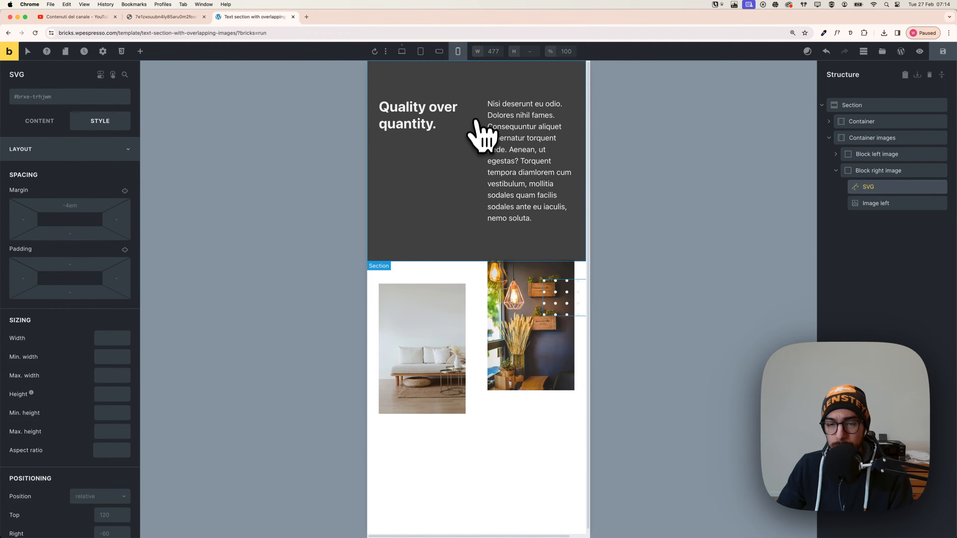
left_click(859, 121)
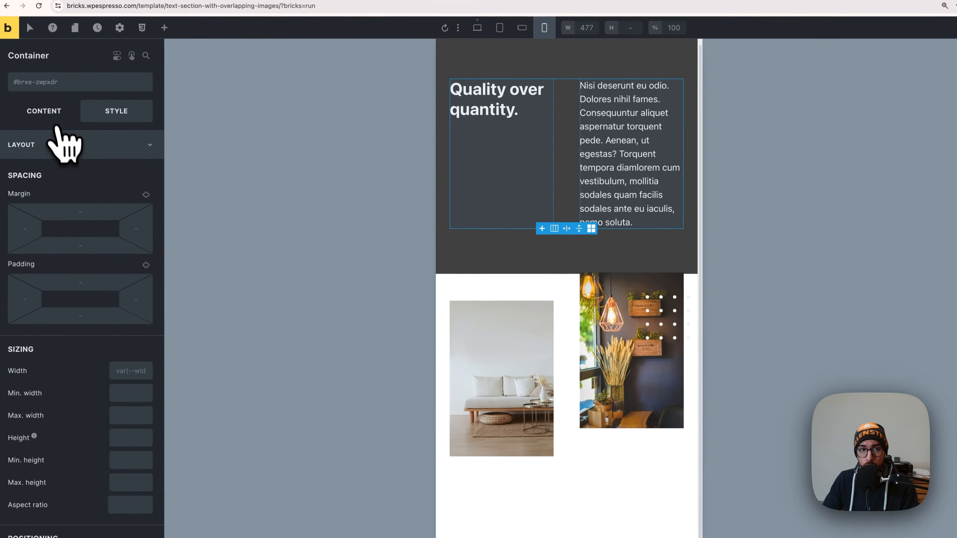
left_click(55, 125)
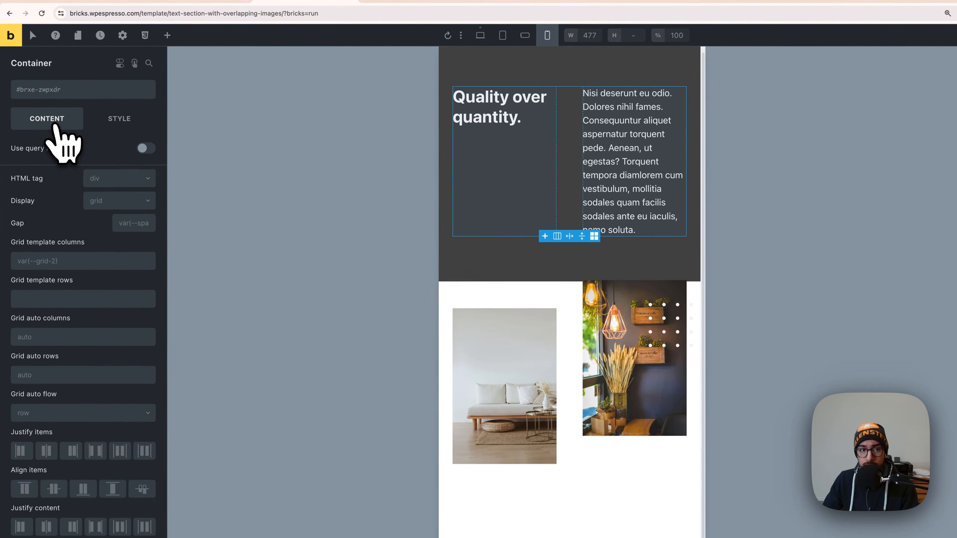
right_click(72, 260)
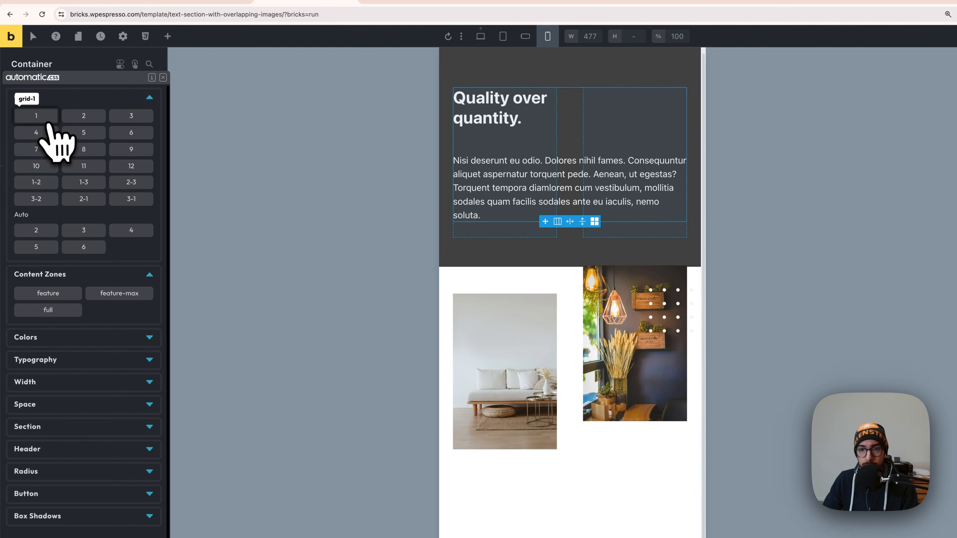
left_click(37, 116)
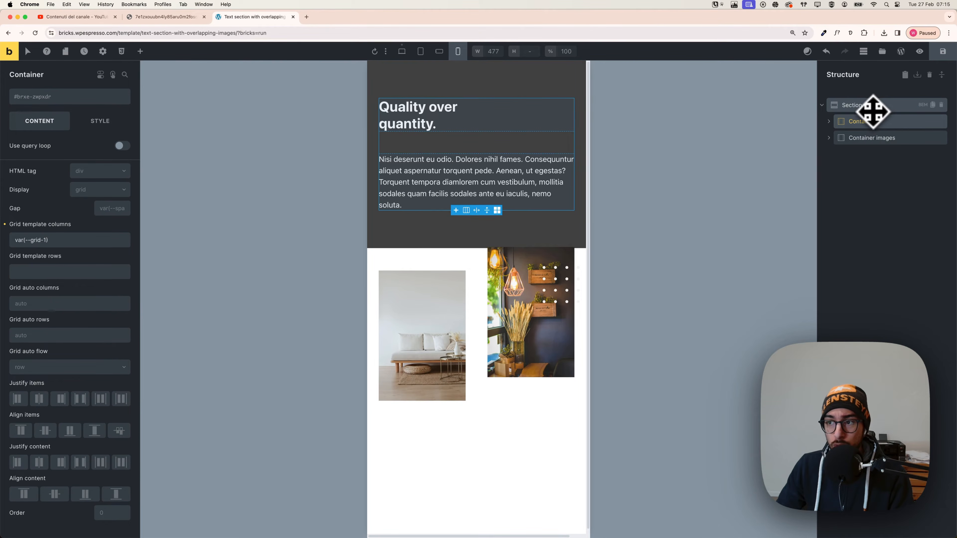
Set the bottom margin of Container images to -8em at the mobile portrait breakpoint, trying -15em and -10em first.
left_click(872, 111)
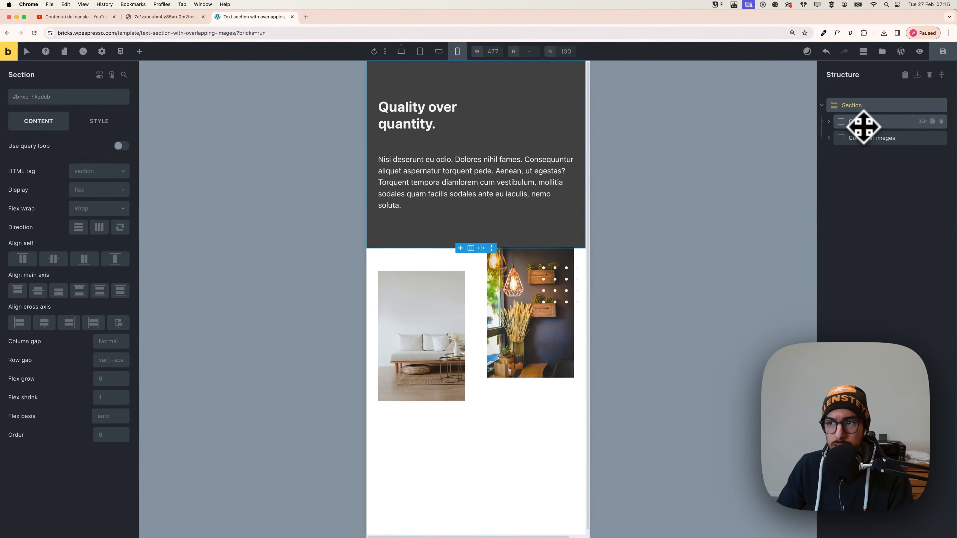
left_click(861, 128)
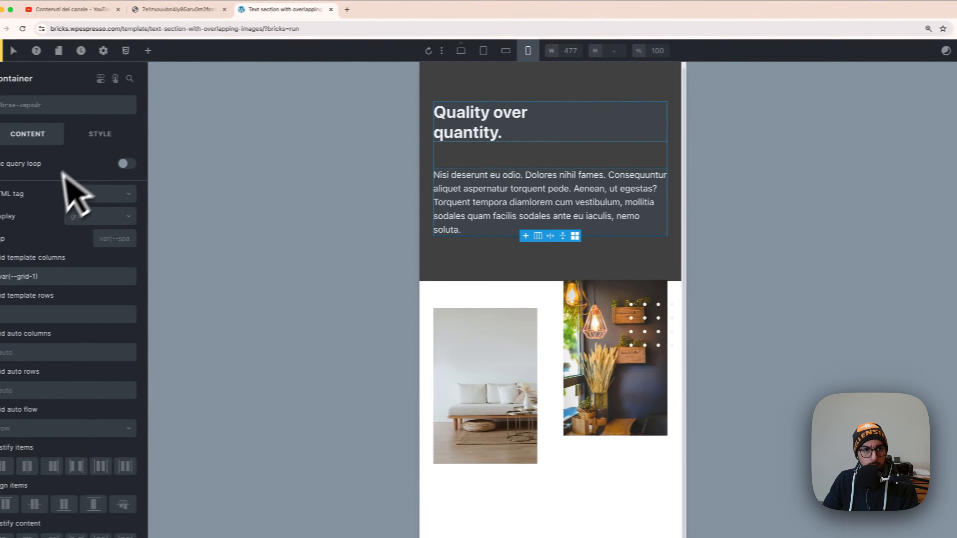
left_click(99, 135)
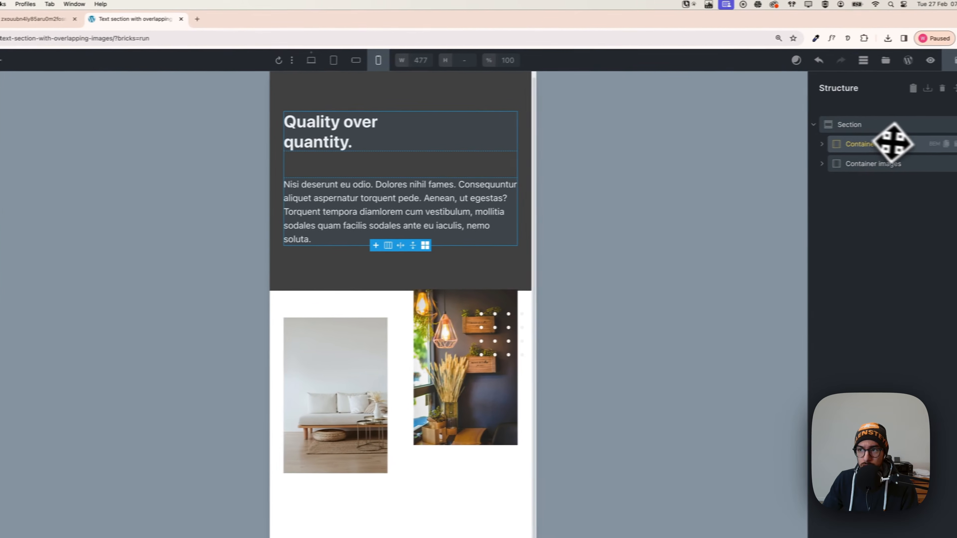
left_click(849, 131)
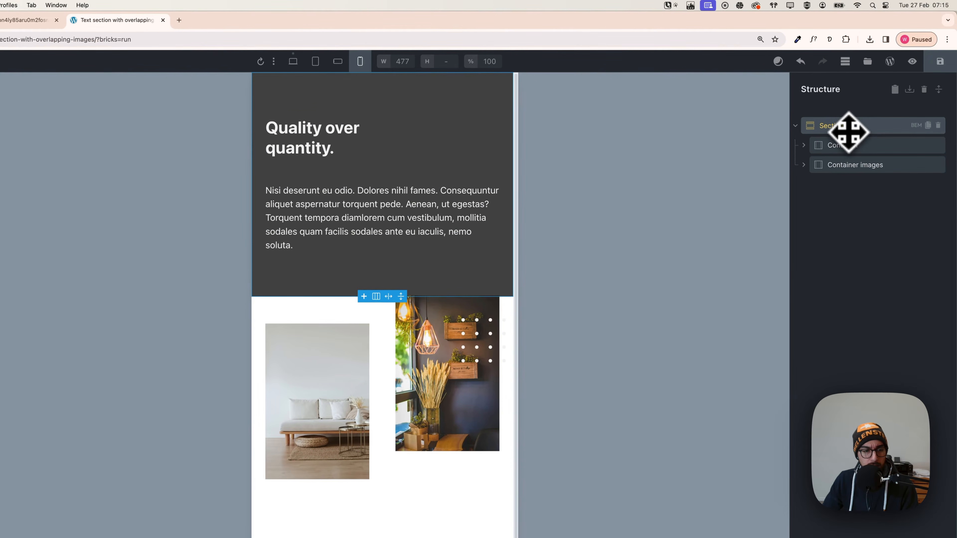
left_click(848, 166)
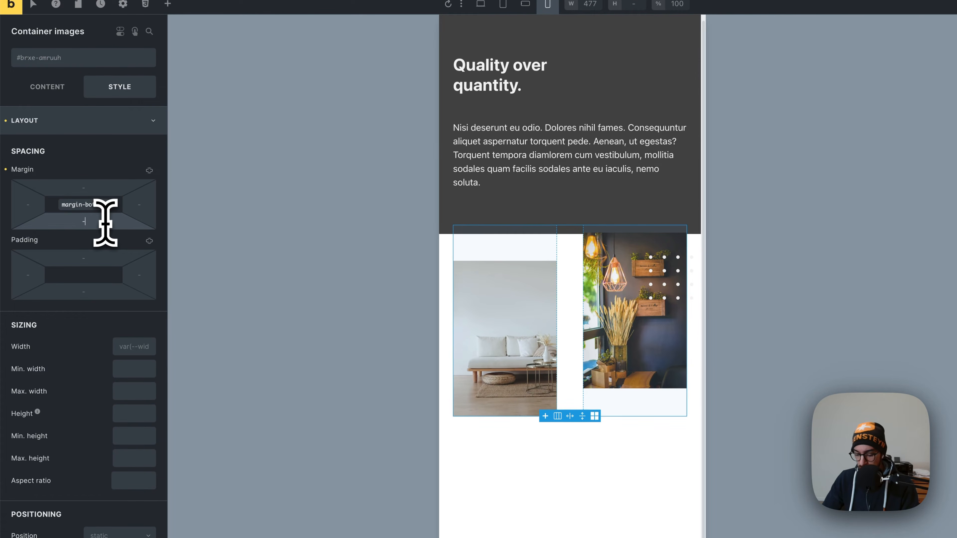
type("-15em")
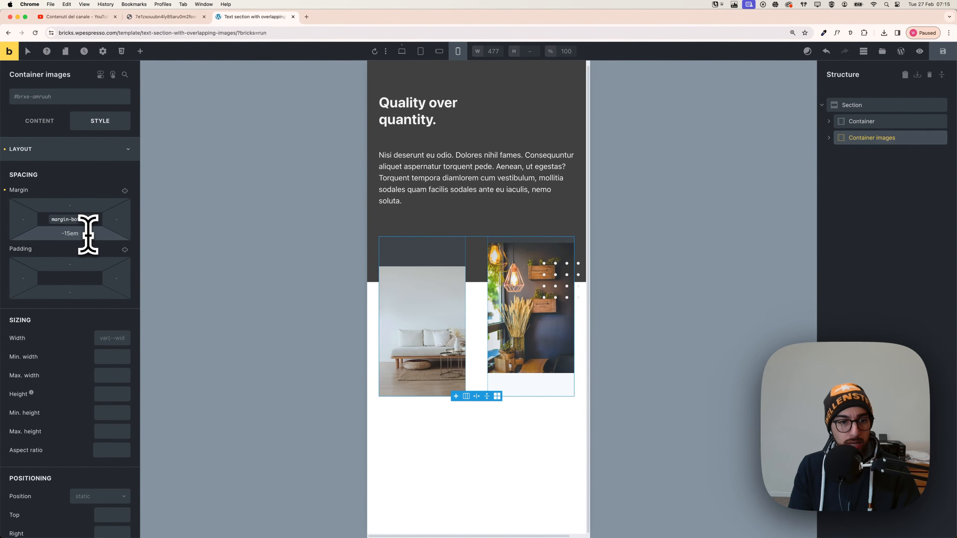
key("BackSpace")
type("0")
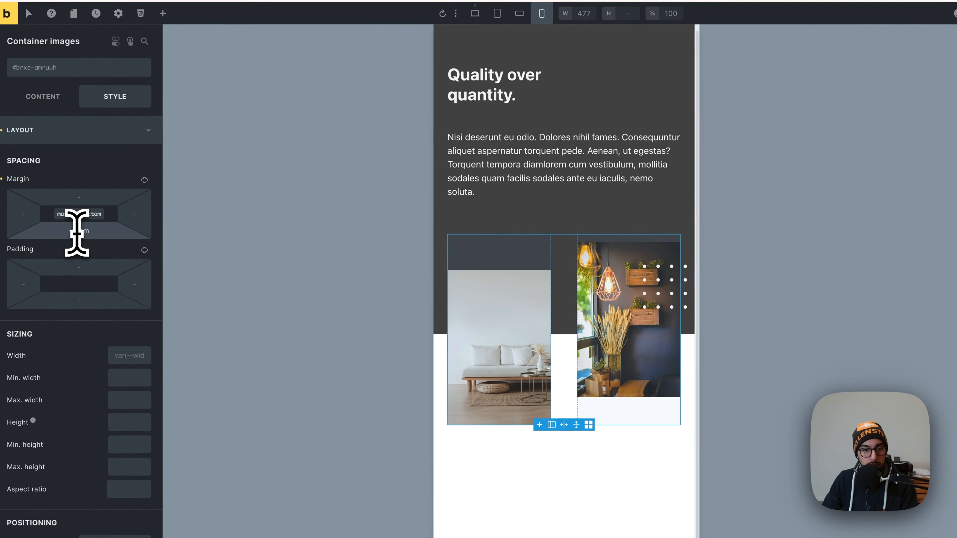
left_click_drag(78, 233, 72, 233)
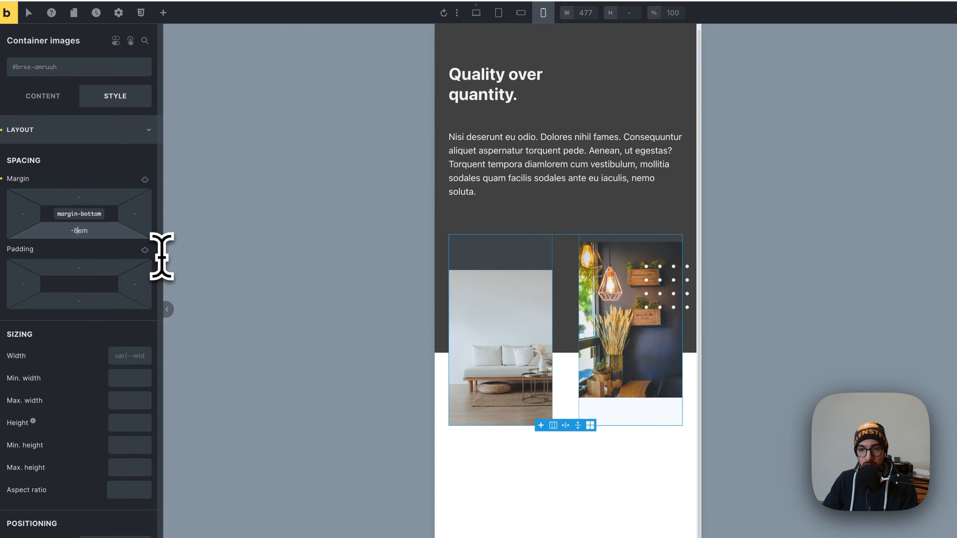
left_click(684, 280)
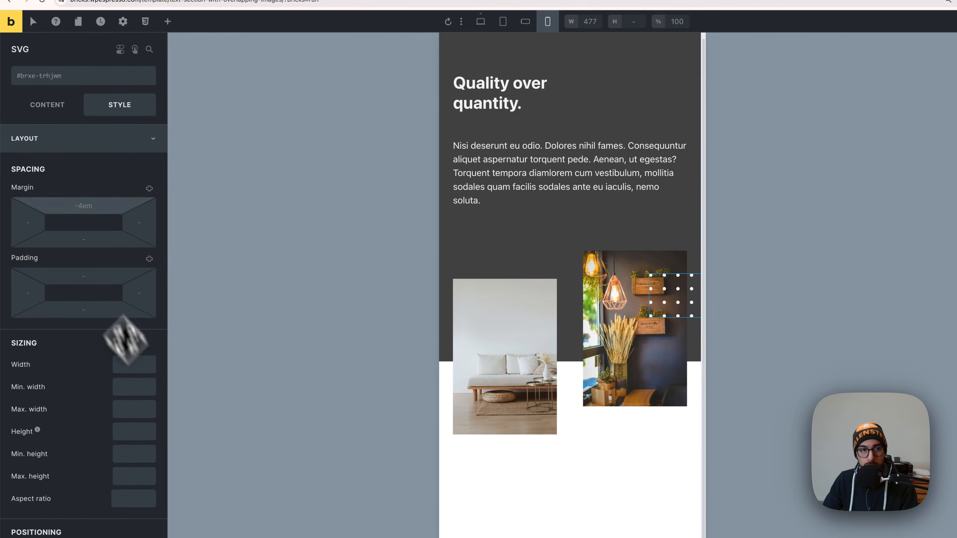
left_click(48, 113)
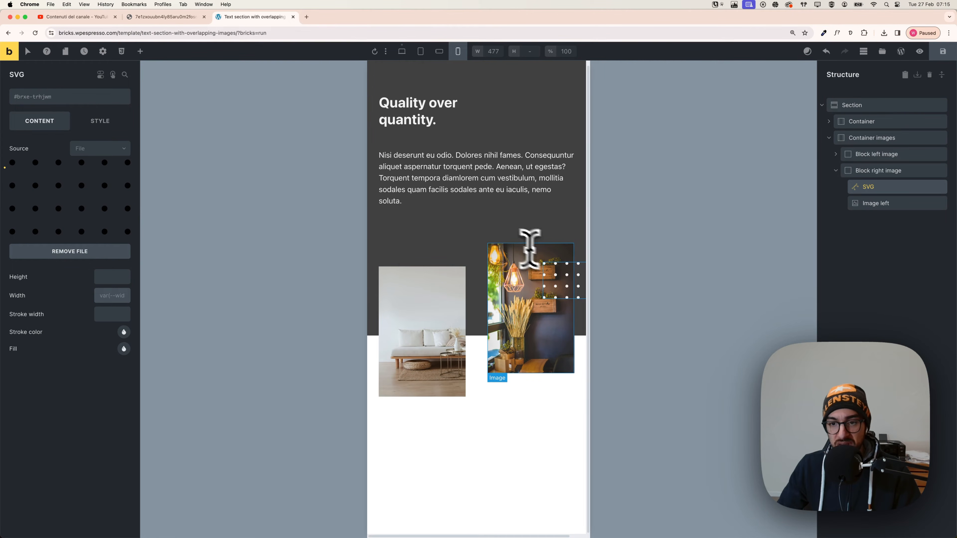
scroll(532, 256, "up", 1)
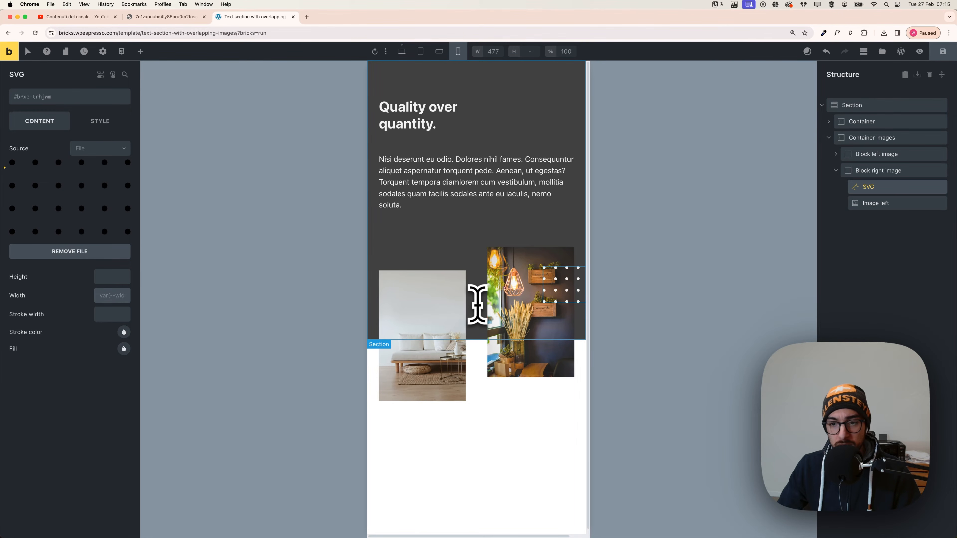
Set the gap of Container images to the space-s variable for mobile portrait.
left_click(862, 140)
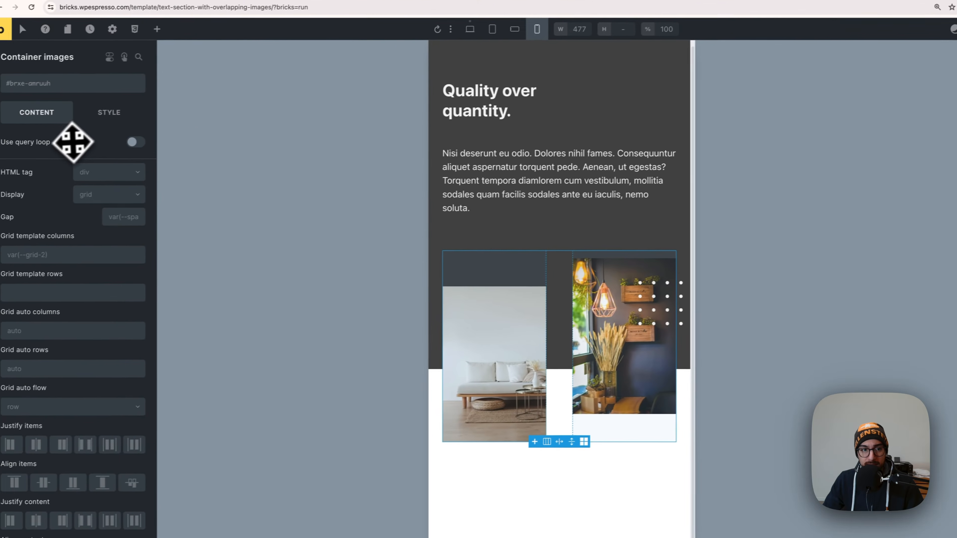
right_click(121, 218)
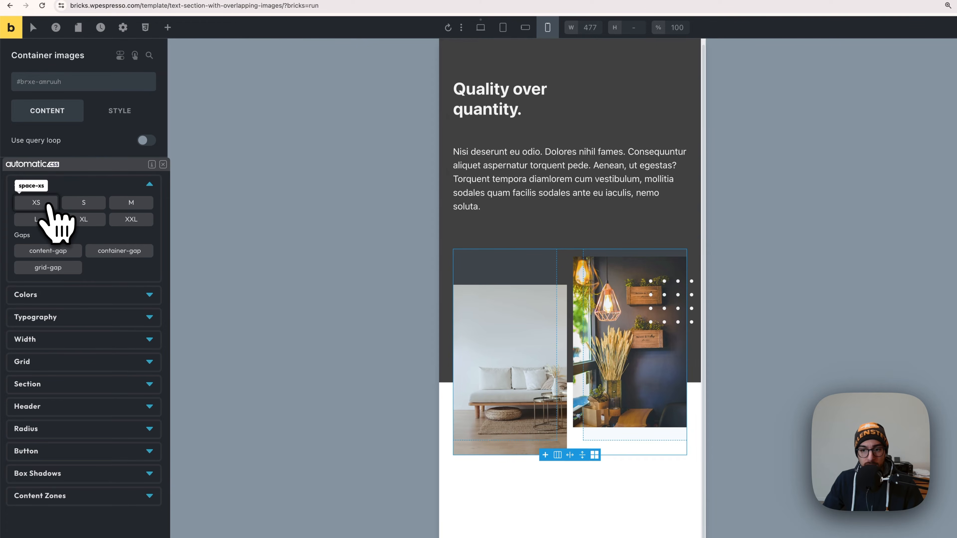
left_click(75, 206)
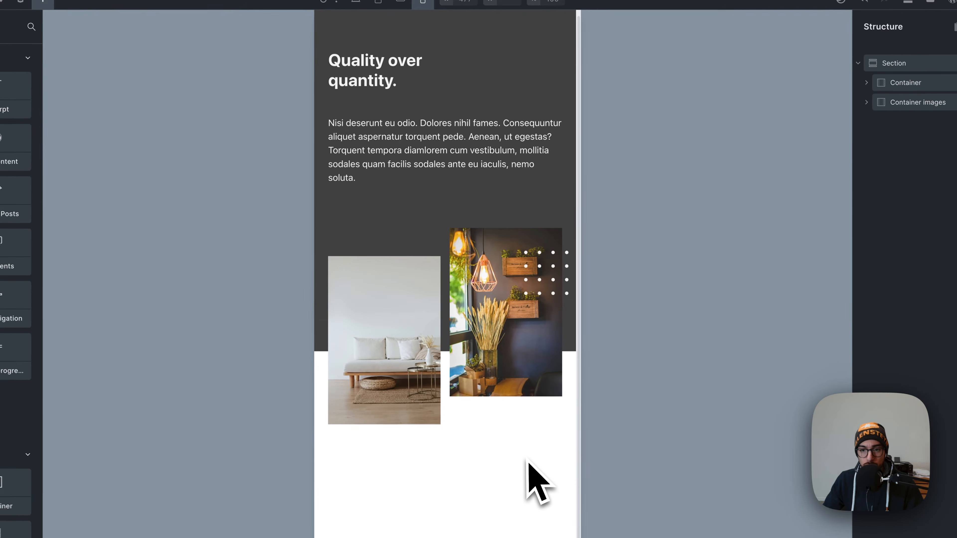
scroll(527, 462, "up", 1)
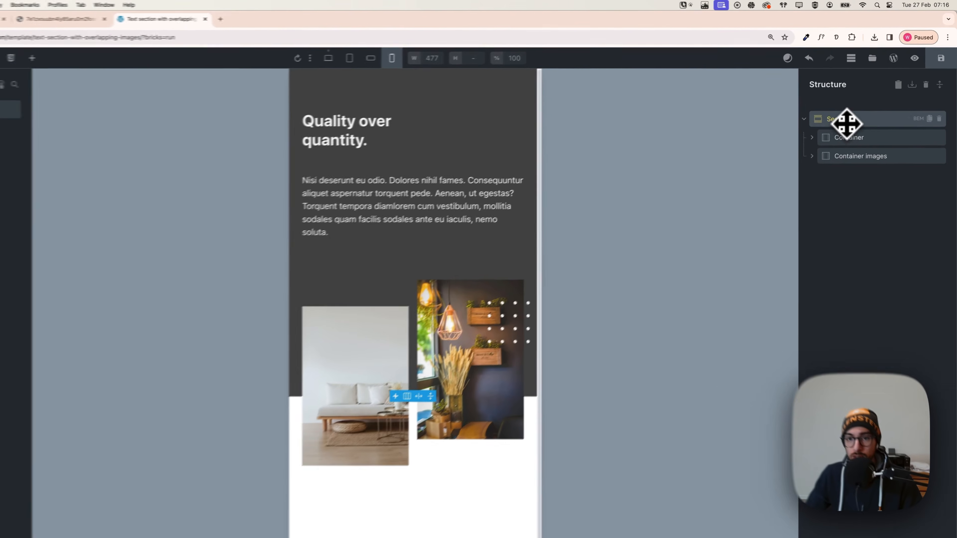
Set the Section's row gap to the space-xs variable for mobile portrait.
left_click(861, 110)
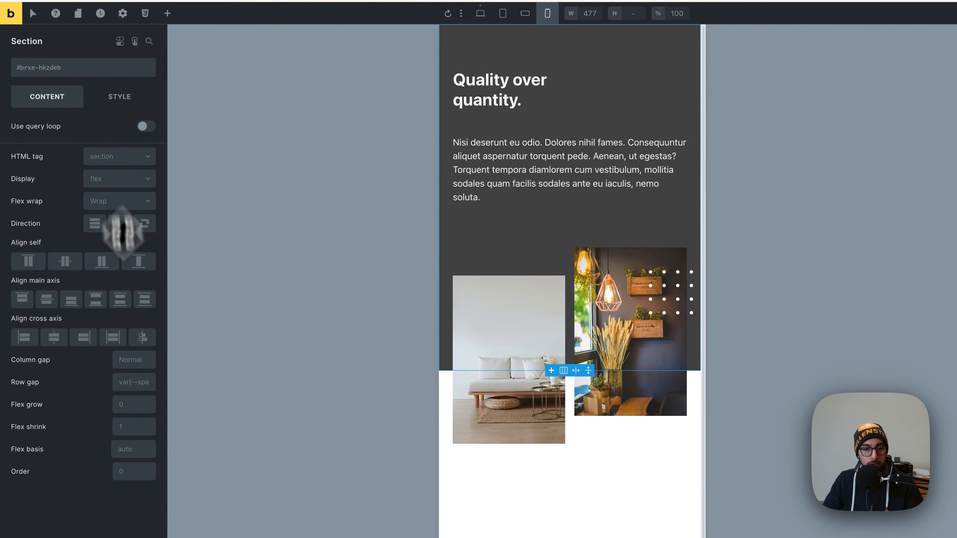
right_click(128, 382)
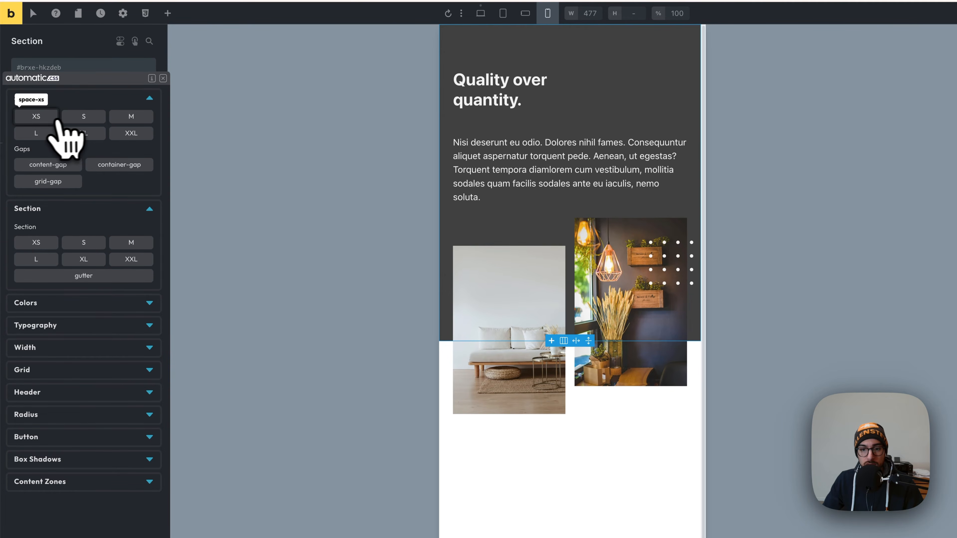
left_click(47, 120)
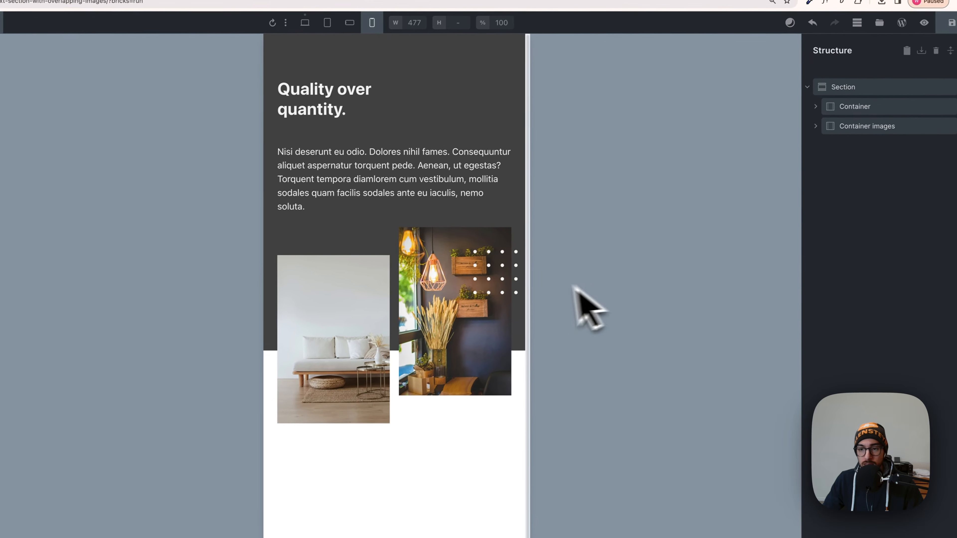
Try widths of 3em, 5em and 6em on the dot-grid SVG at mobile portrait, and settle on 4em.
left_click(527, 264)
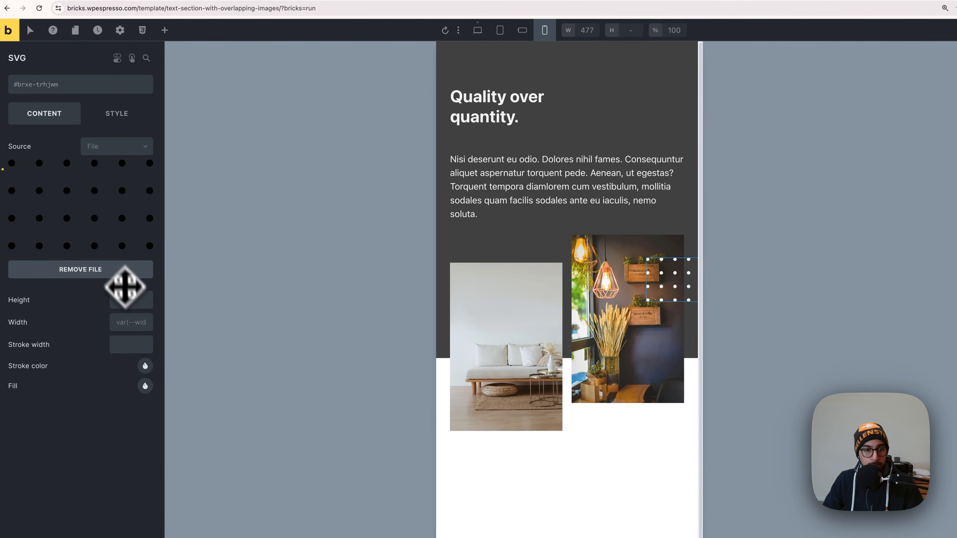
right_click(132, 323)
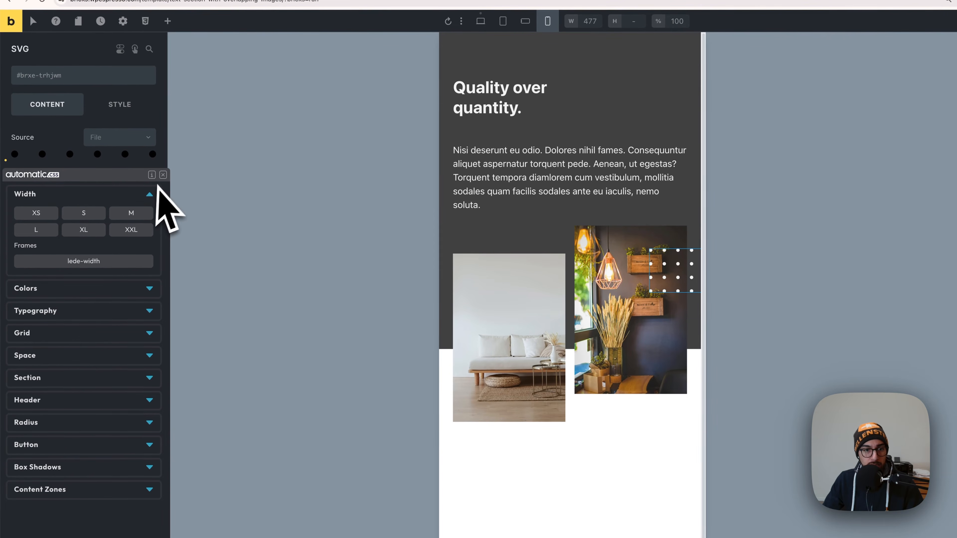
left_click(163, 175)
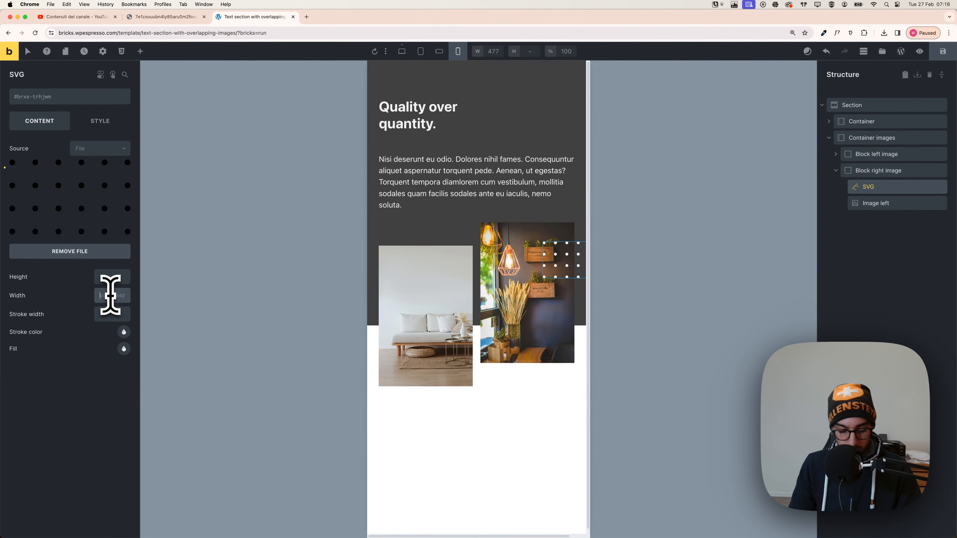
type("3em")
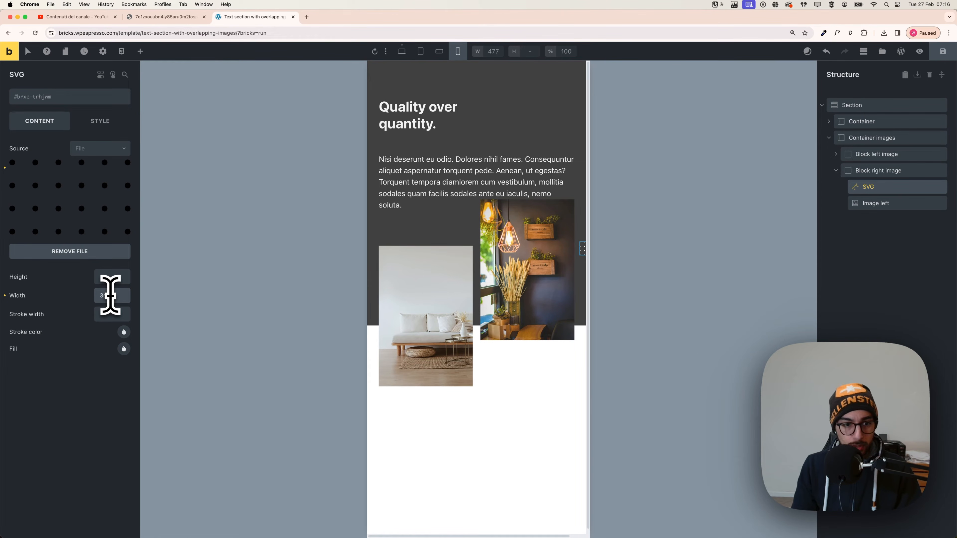
key("BackSpace")
type("4")
key("BackSpace")
type("5")
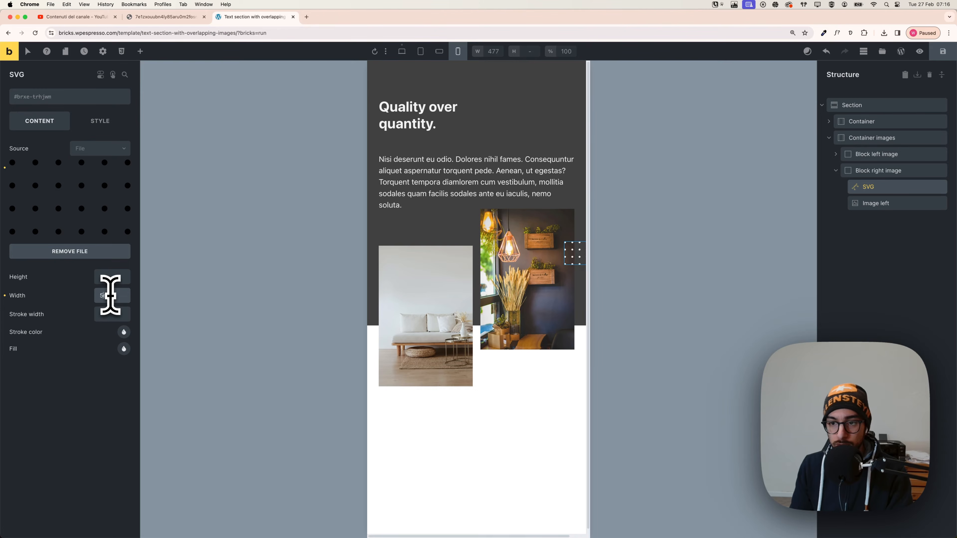
key("BackSpace")
type("6")
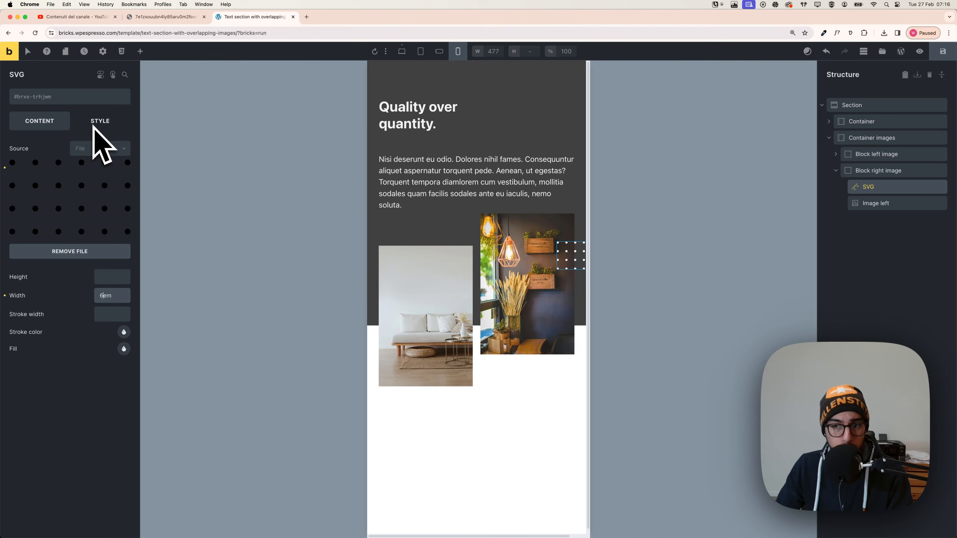
left_click(103, 297)
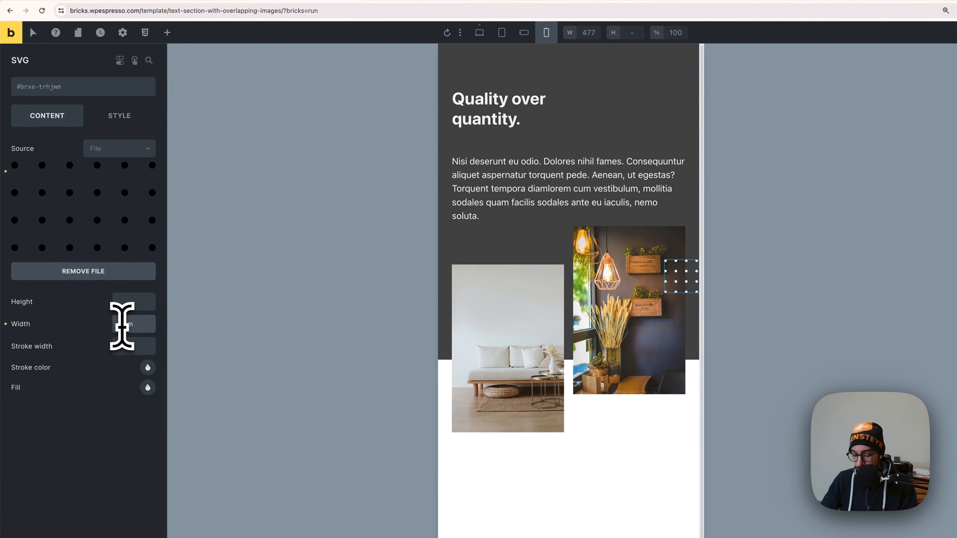
key("BackSpace")
type("4e")
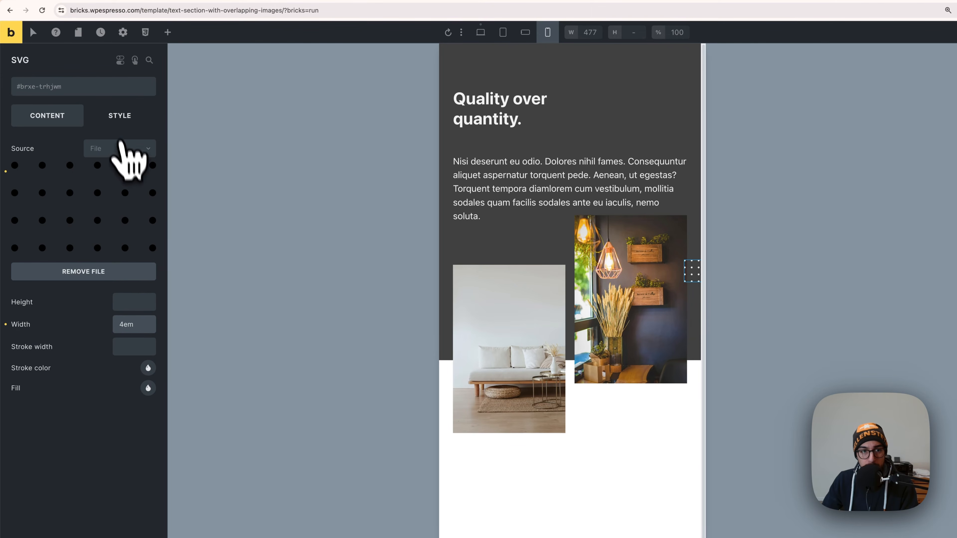
Set the dot-grid SVG's top margin to -2em for mobile portrait.
left_click(117, 116)
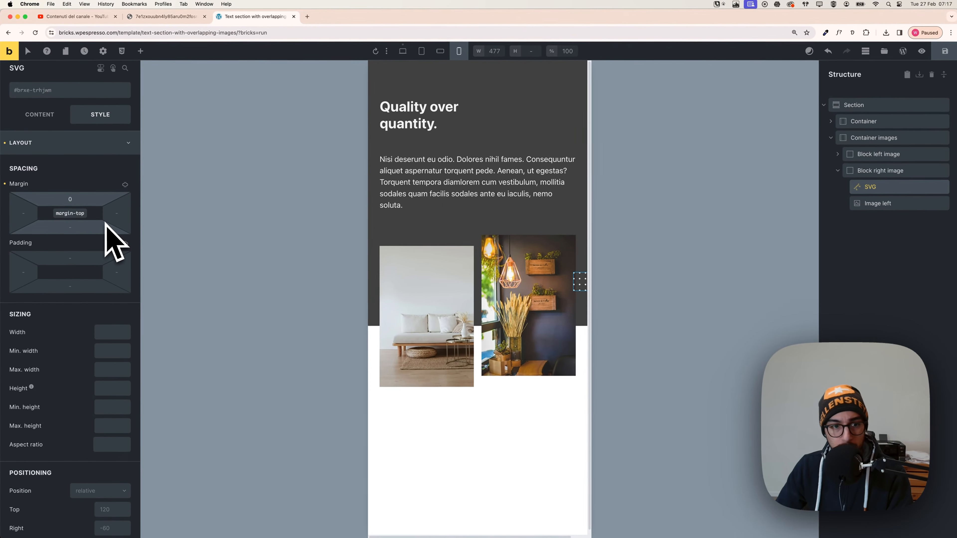
type("-2em")
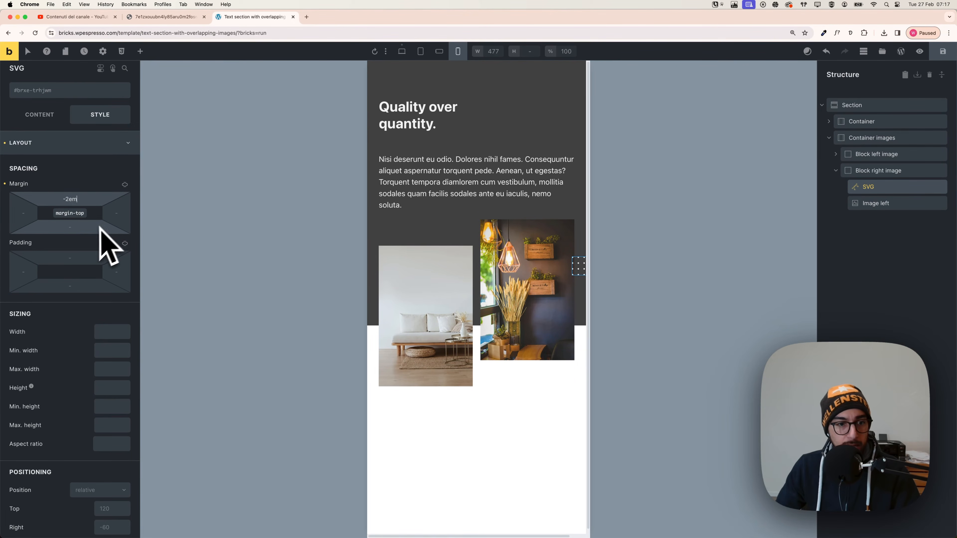
scroll(113, 264, "down", 4)
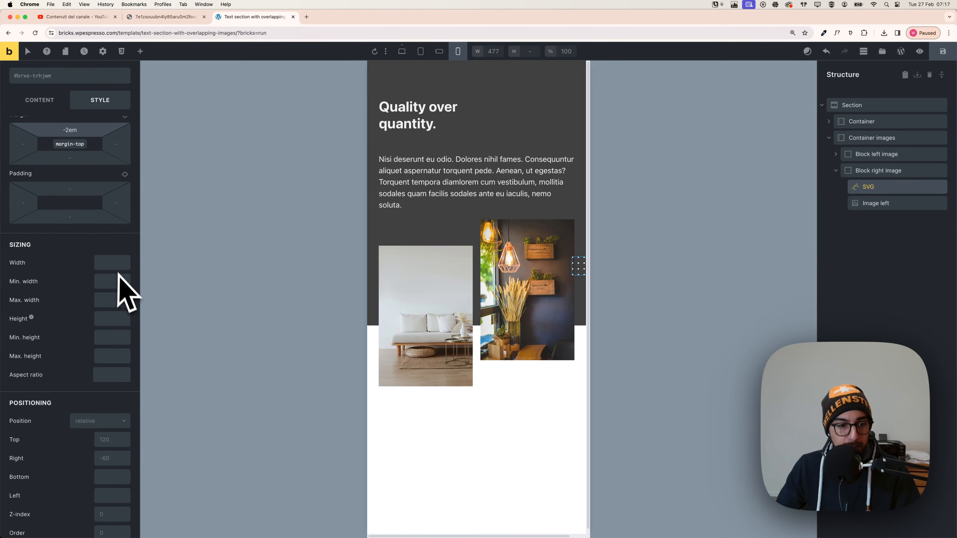
Set the dot-grid SVG's top offset to 80 for mobile portrait, and try right offsets of -40 and -50 before settling on -20.
scroll(74, 402, "down", 3)
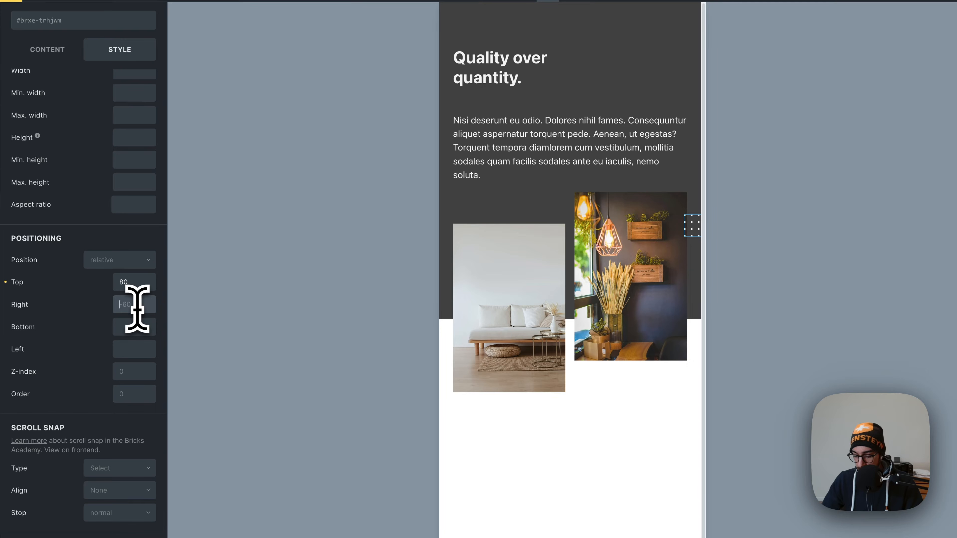
type("40")
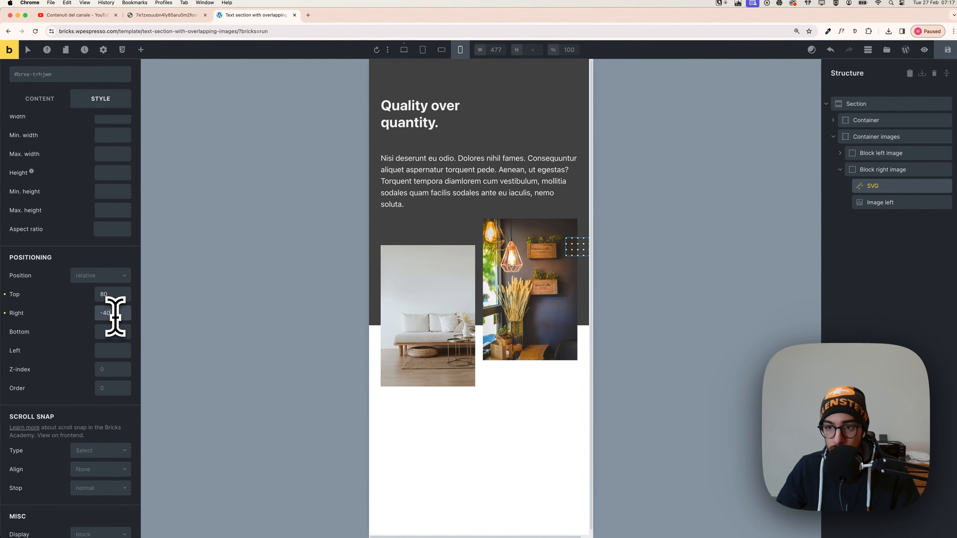
key("BackSpace")
key("BackSpace")
type("50")
key("BackSpace")
key("BackSpace")
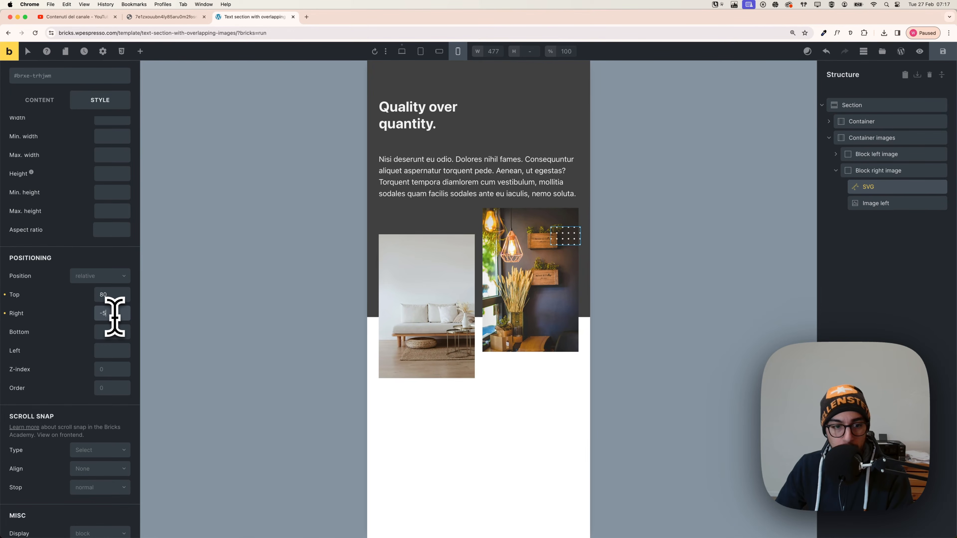
type("20")
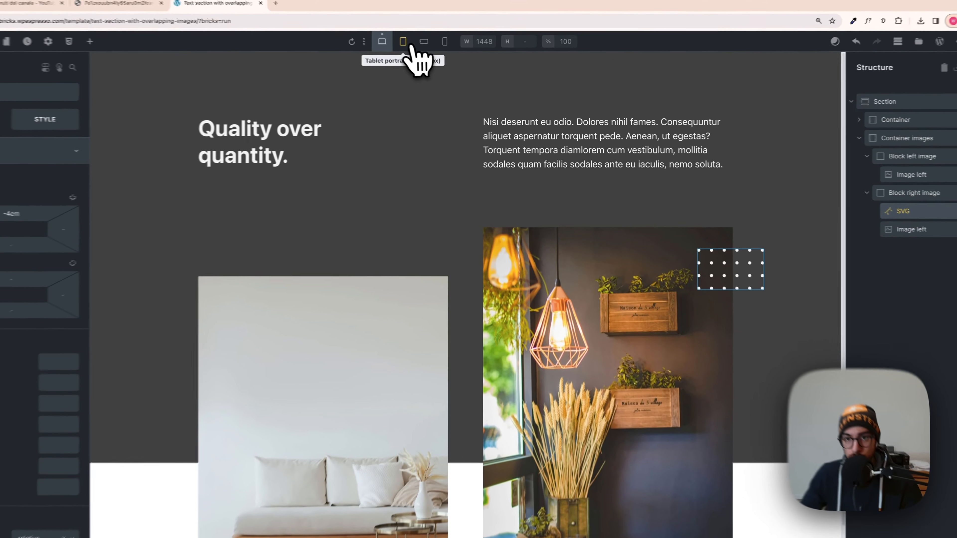
Check the dot-grid SVG at tablet portrait, and give it a 5% right margin at the desktop breakpoint.
left_click(421, 52)
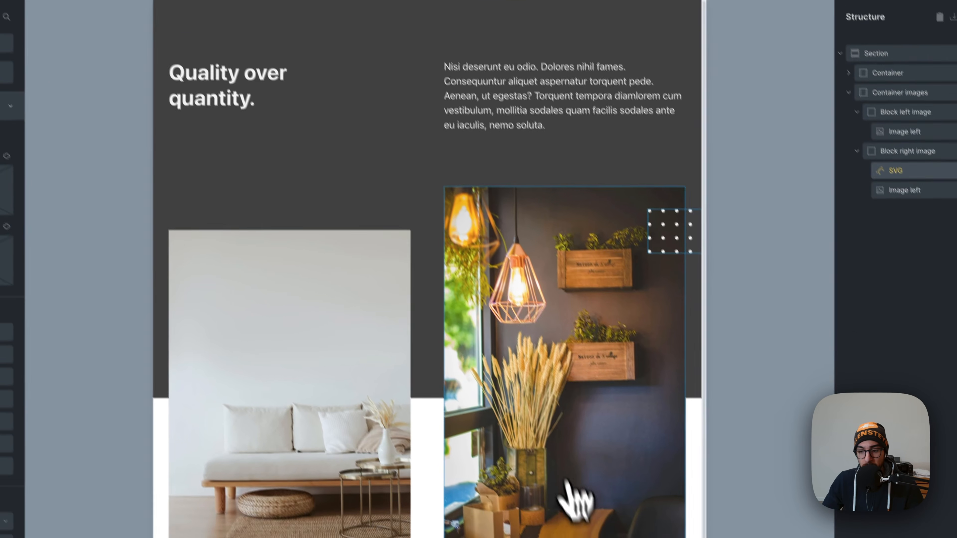
scroll(680, 338, "right", 1)
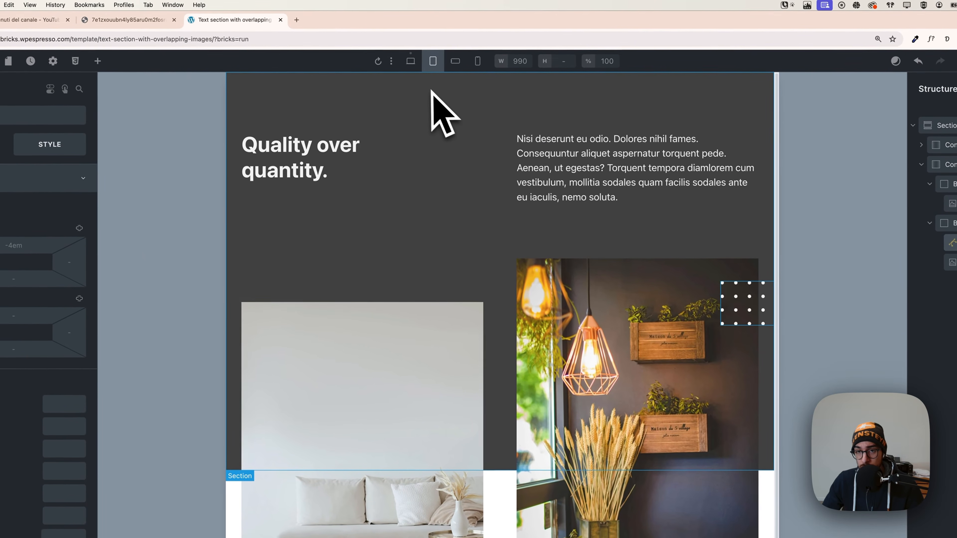
left_click(418, 72)
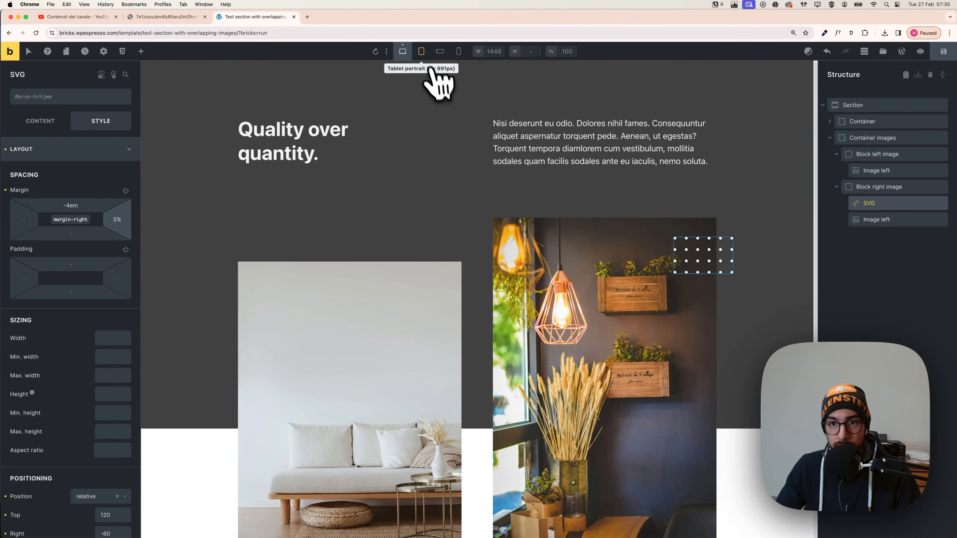
Set the dot-grid SVG's right margin to 10% for tablet portrait.
left_click(424, 56)
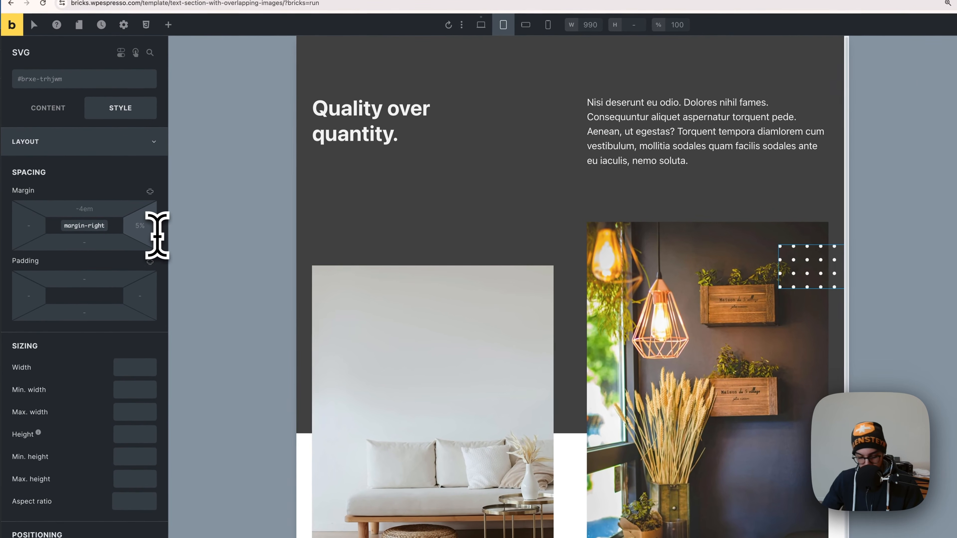
left_click(158, 234)
type("10")
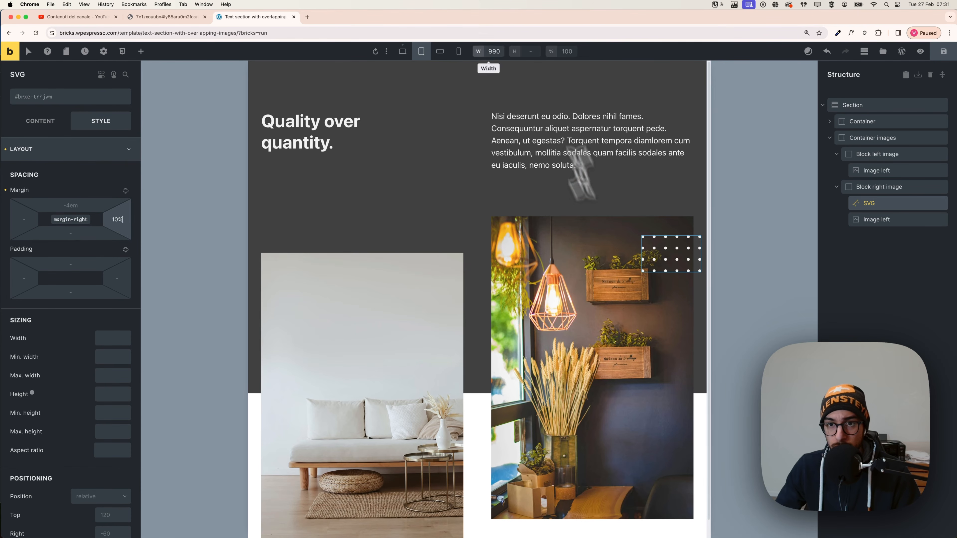
Try a 15% right margin on the dot-grid SVG for mobile landscape, and reduce it to 13%.
left_click(440, 52)
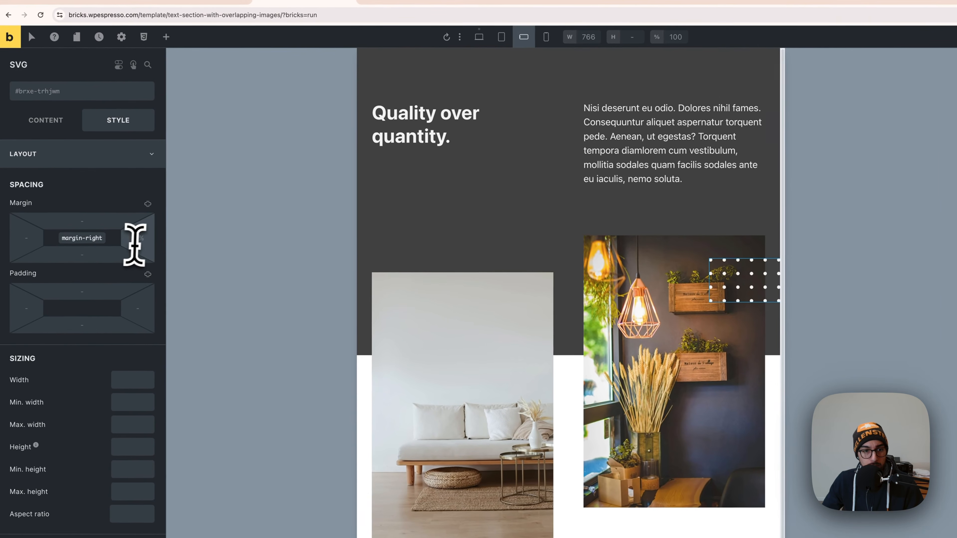
left_click(136, 239)
type("10")
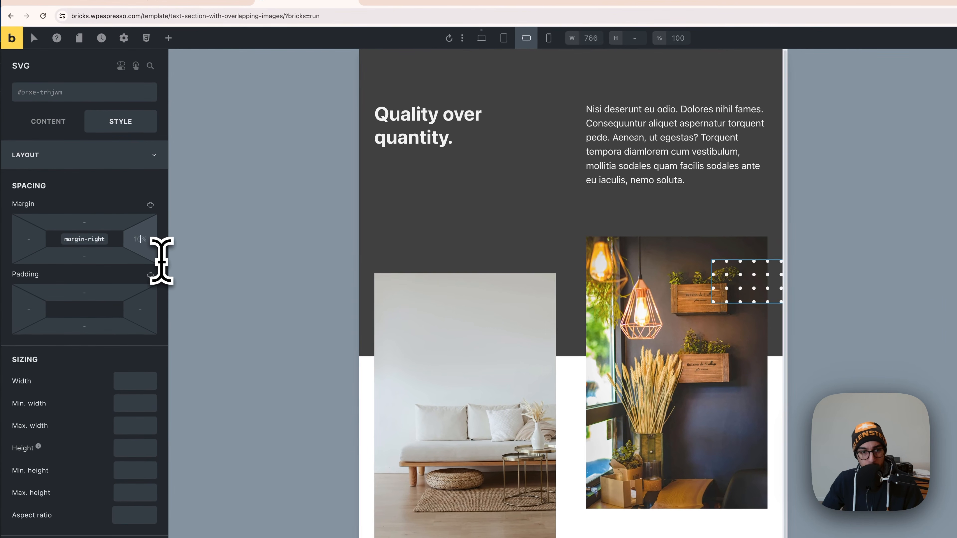
type("%")
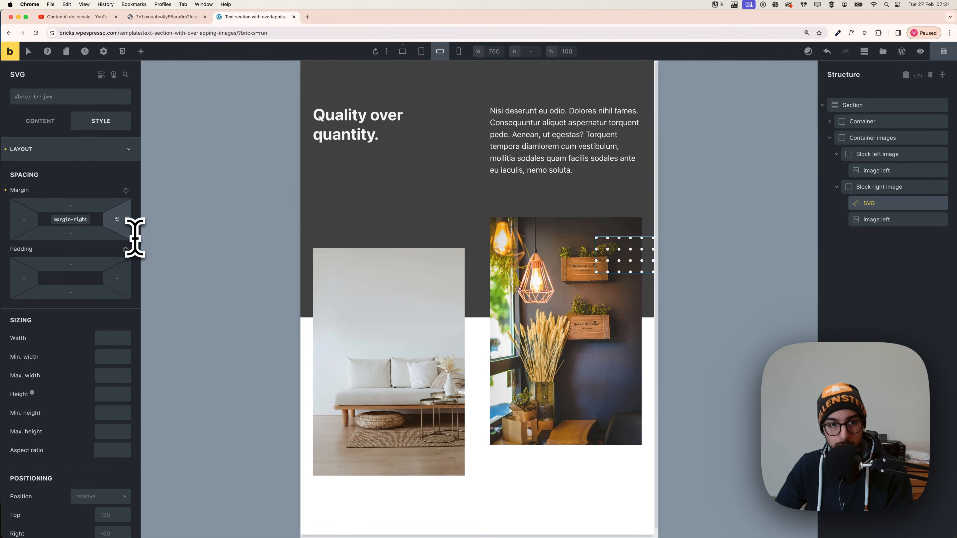
type("15")
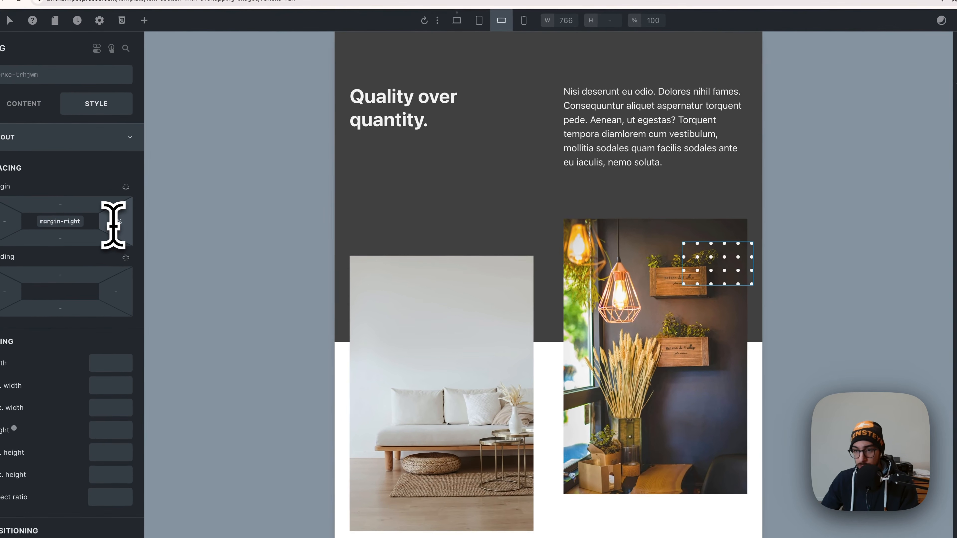
key("Down")
key("Down")
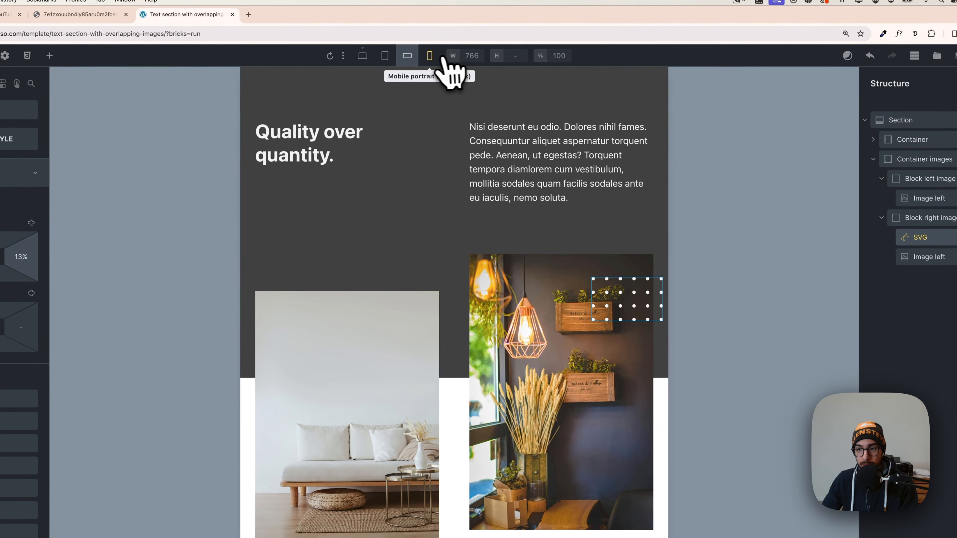
Set the dot-grid SVG's right margin to 5% for mobile portrait, and check the layout at mobile landscape, tablet portrait and desktop.
left_click(523, 19)
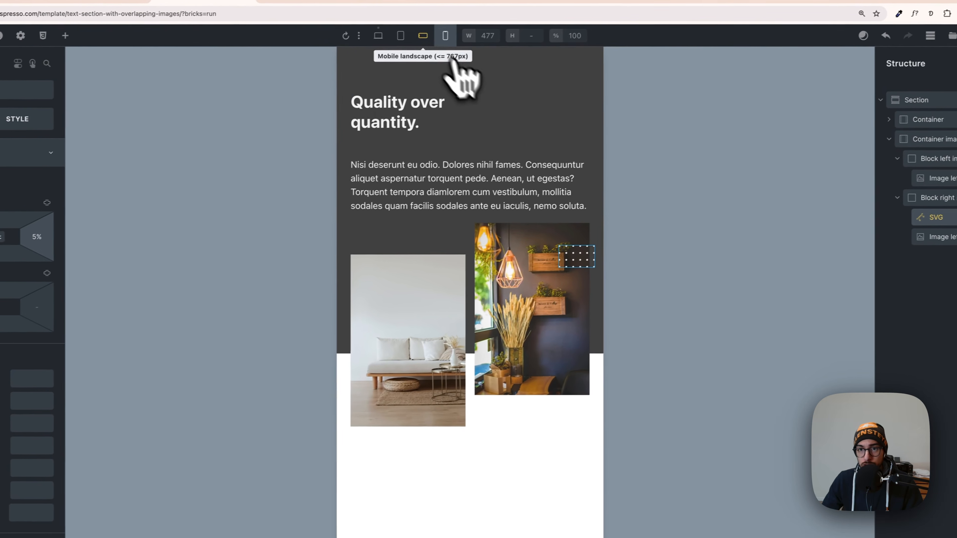
left_click(526, 13)
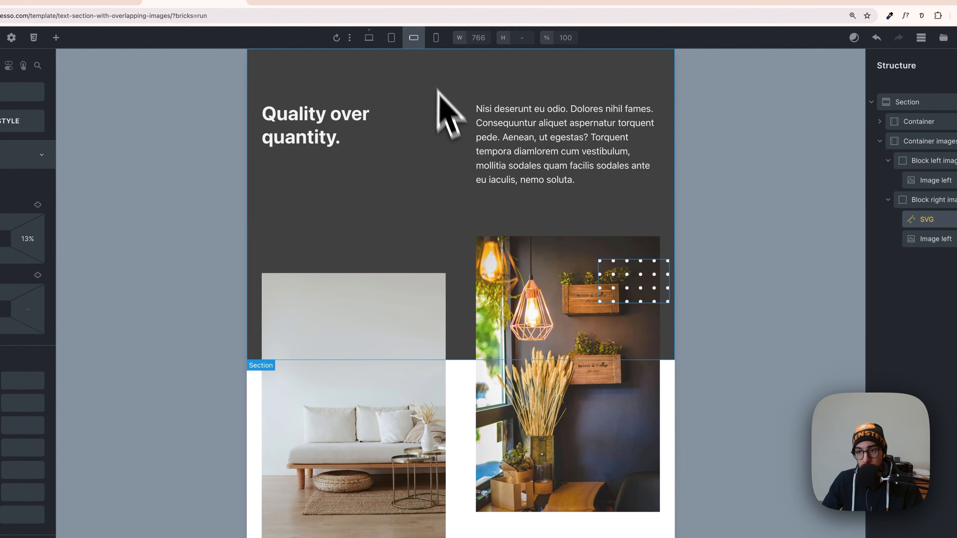
left_click(391, 39)
left_click(370, 39)
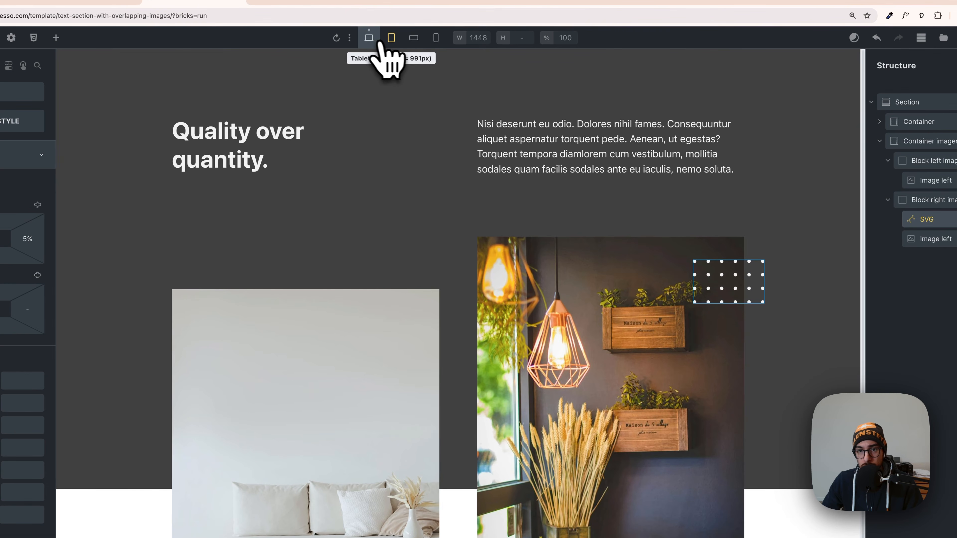
left_click(390, 37)
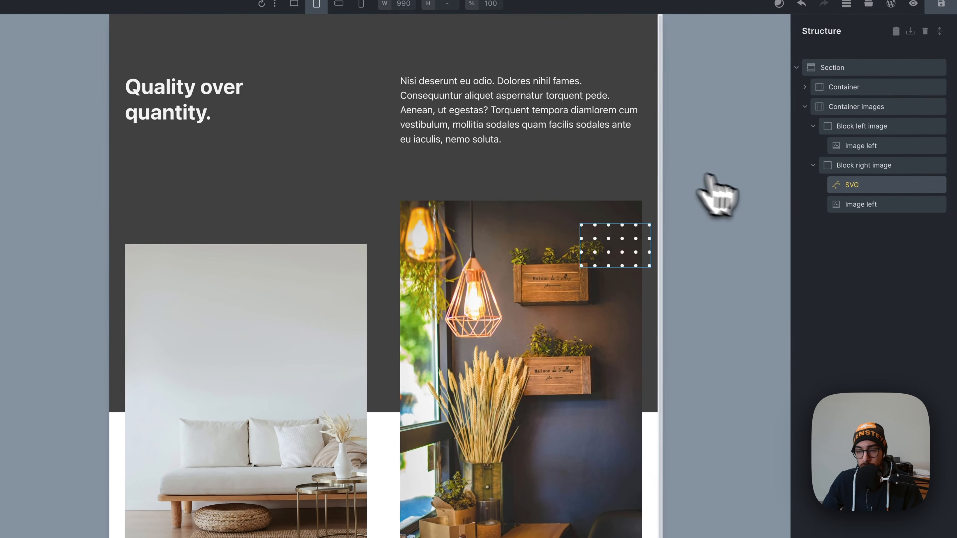